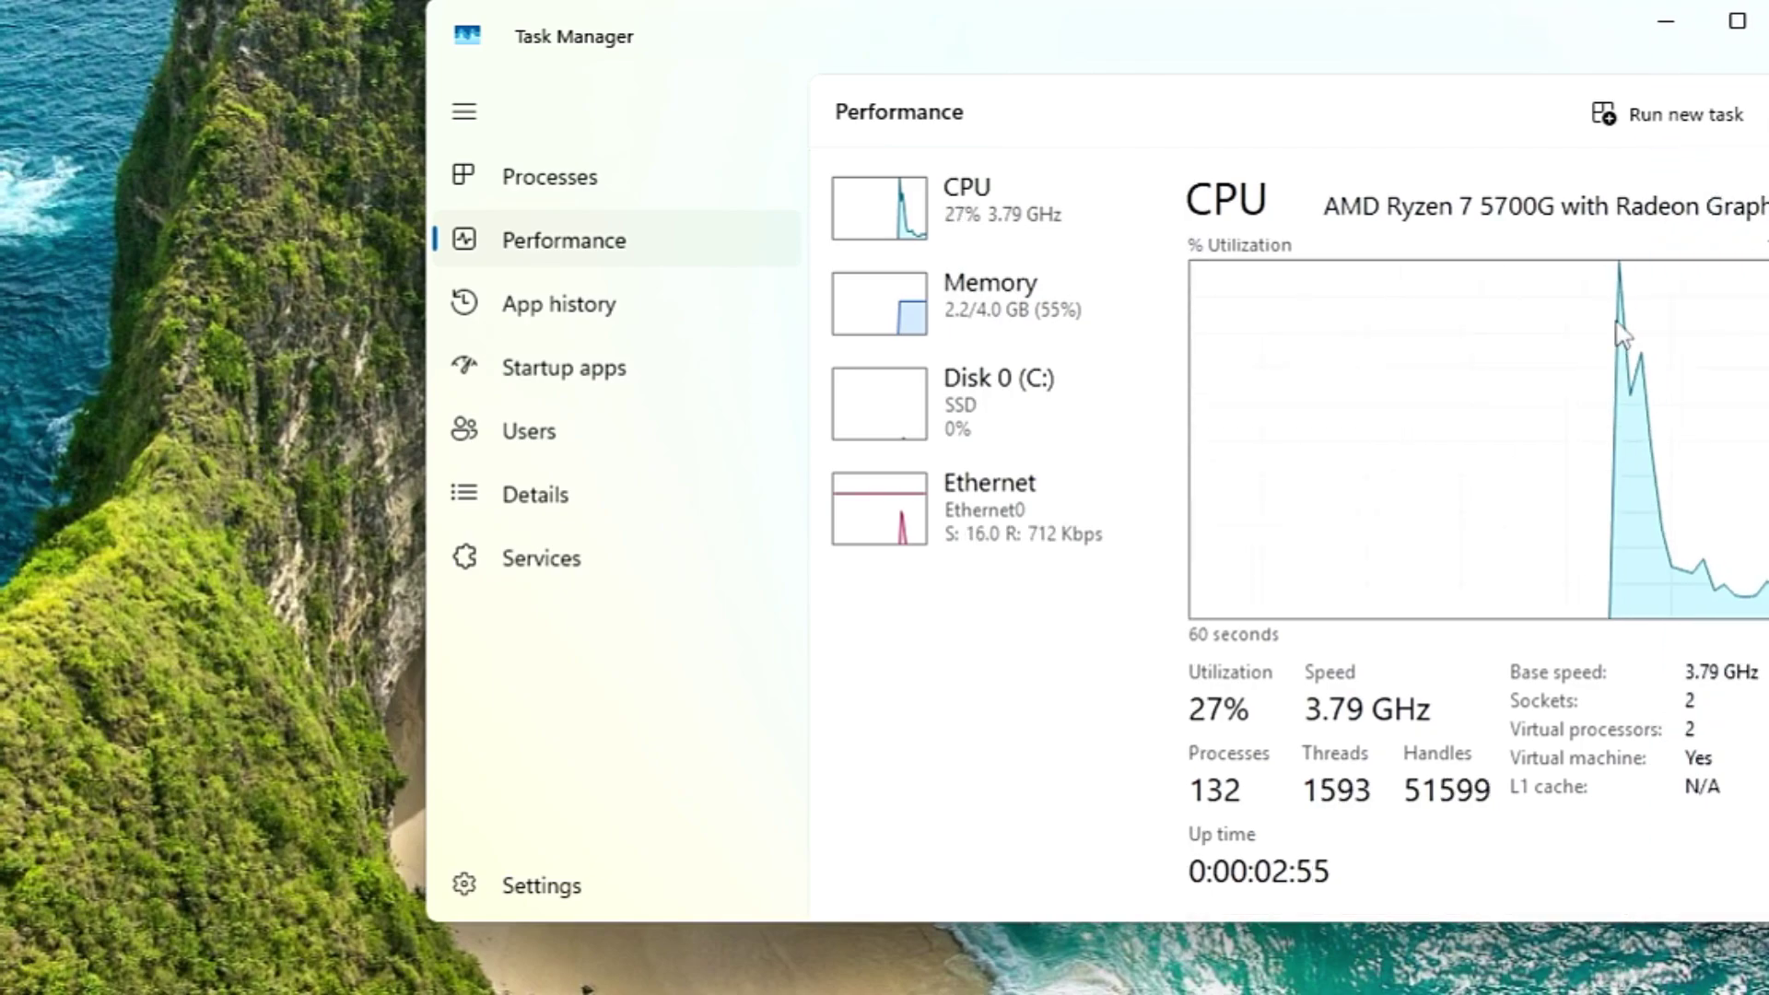
- Close the About Windows box, check CPU and memory on Task Manager's Performance tab, then close it
drag(1444, 55, 1187, 86)
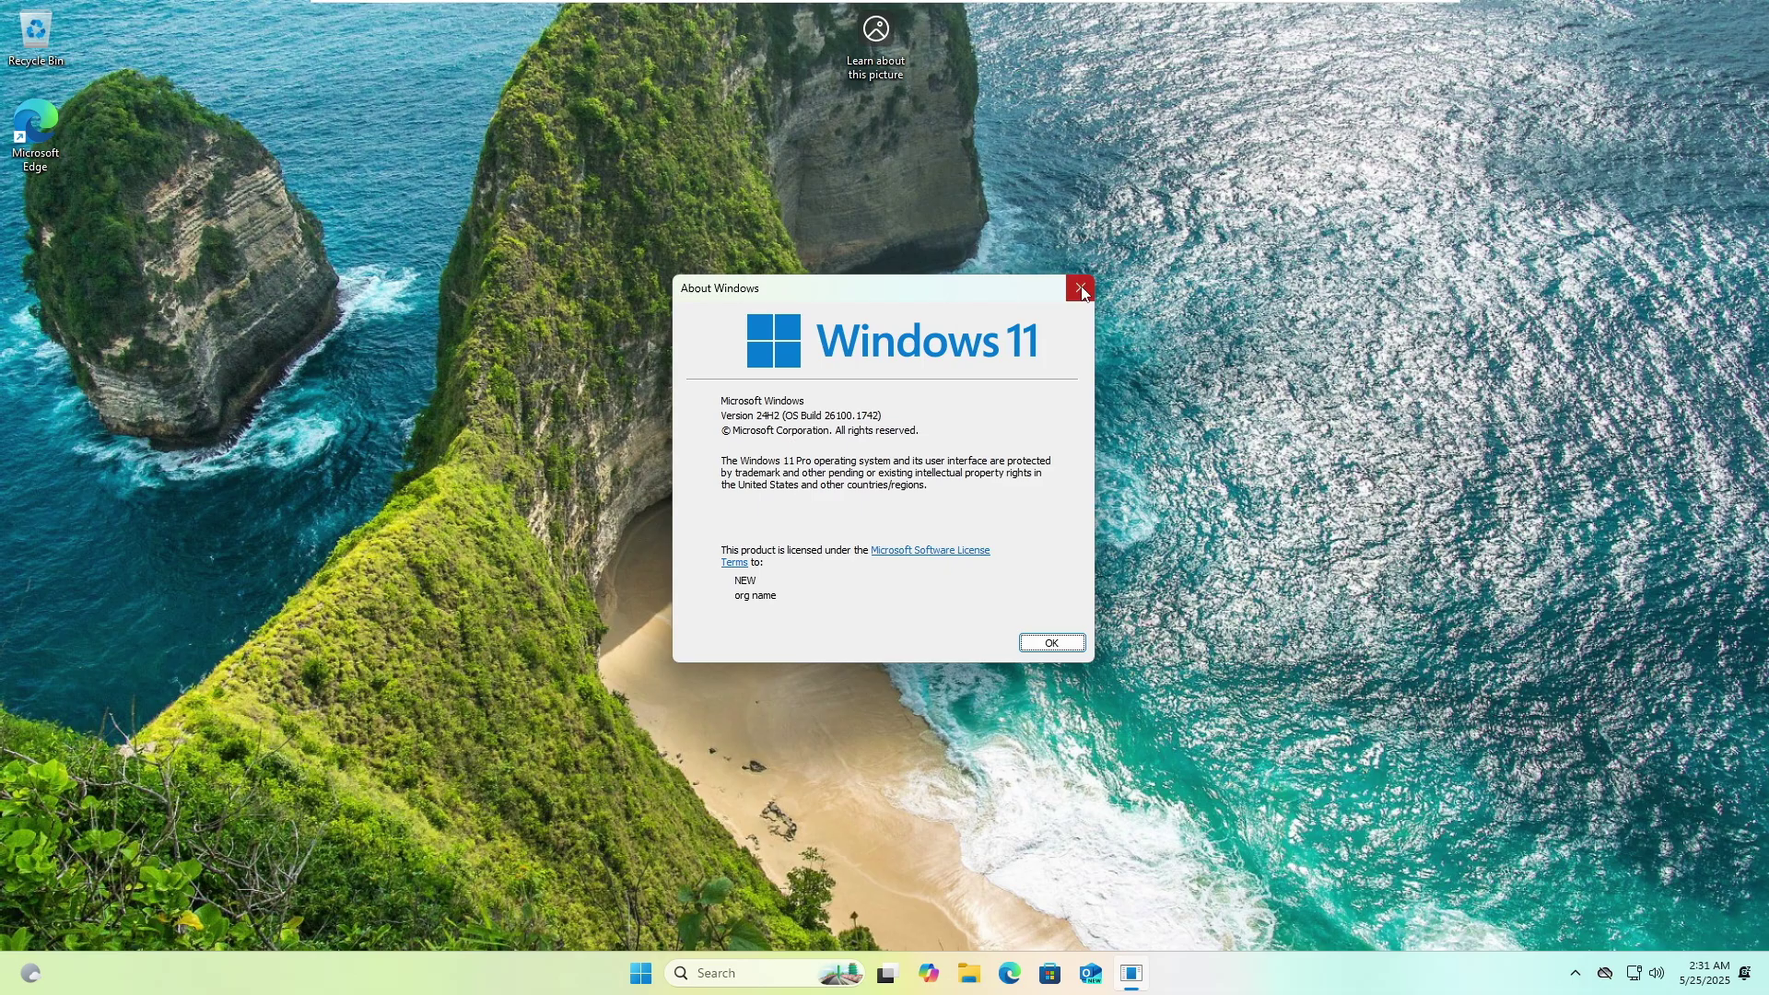
click(1080, 288)
right_click(581, 980)
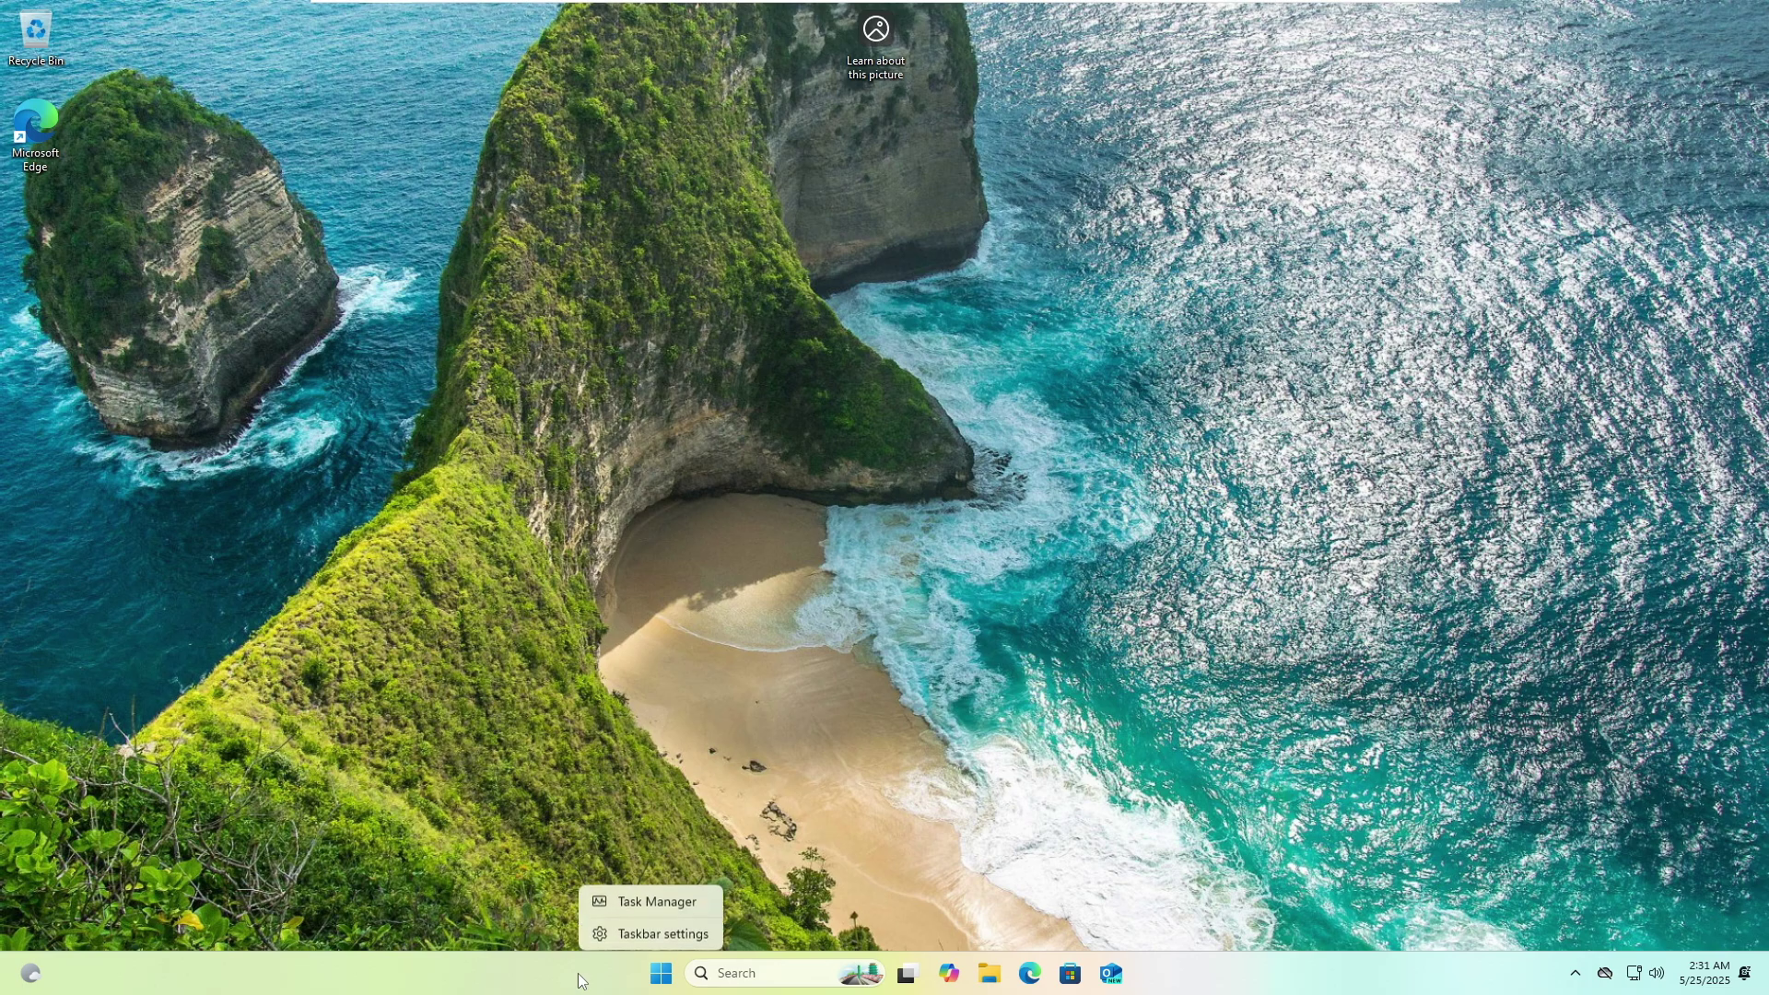
click(628, 899)
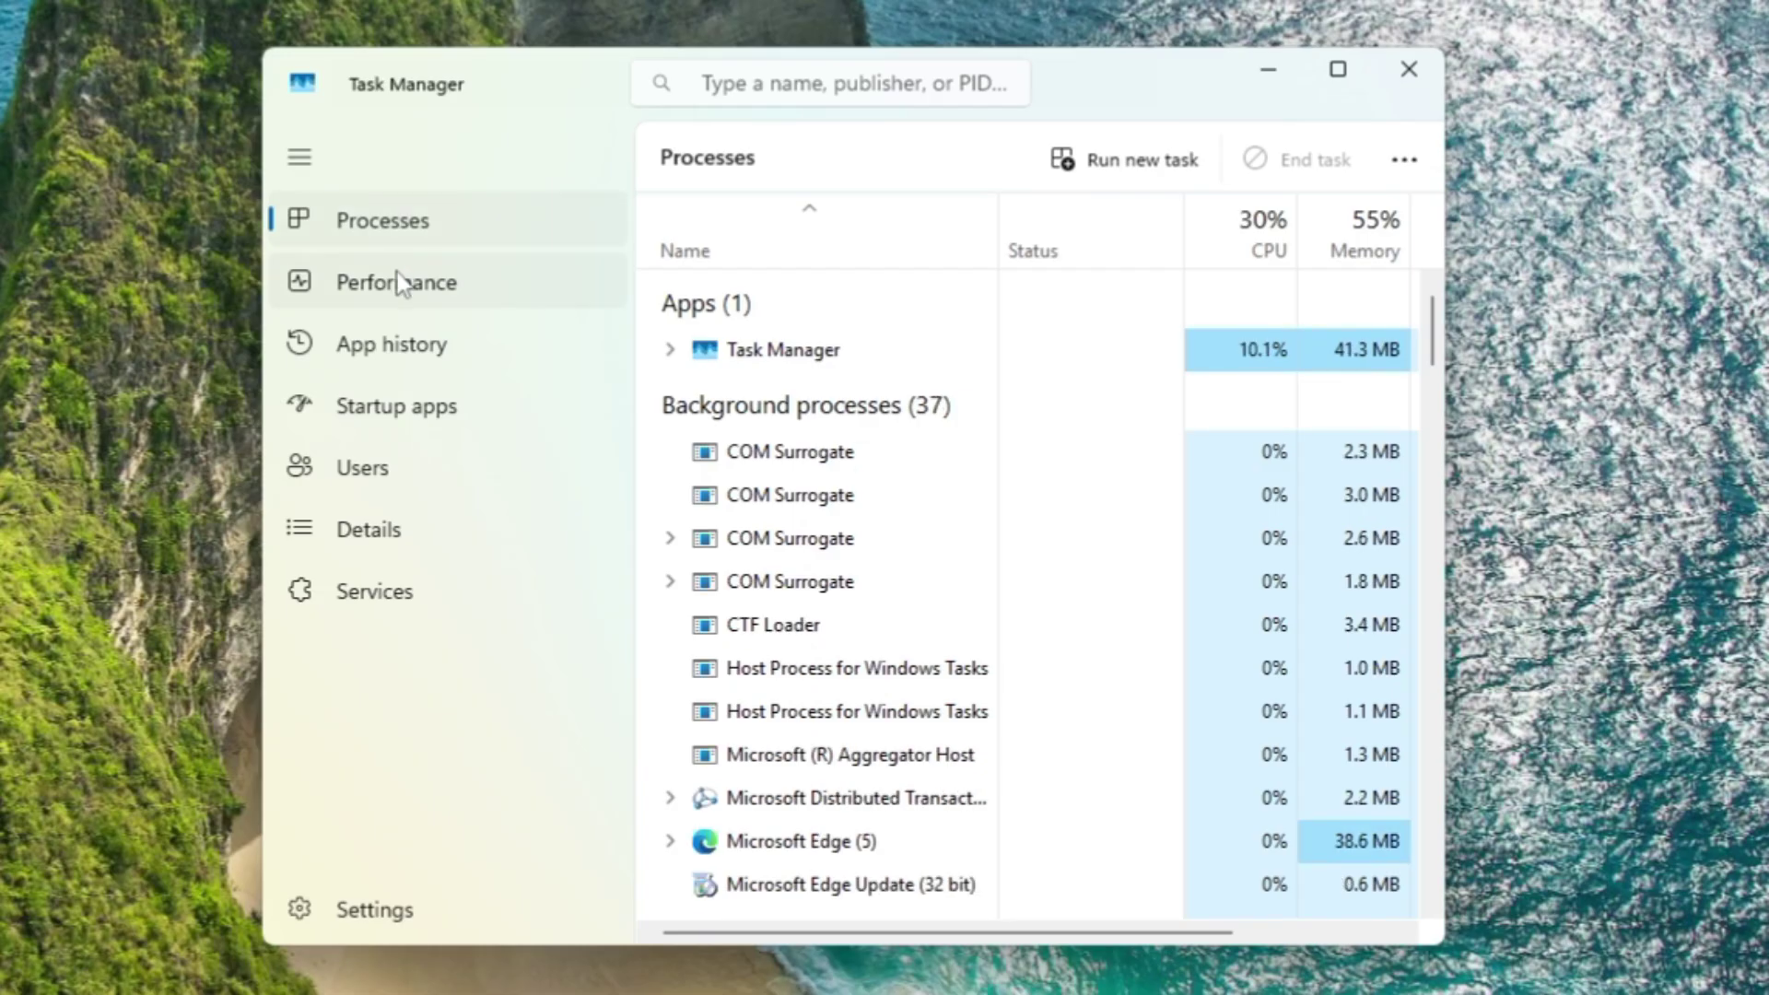
click(187, 236)
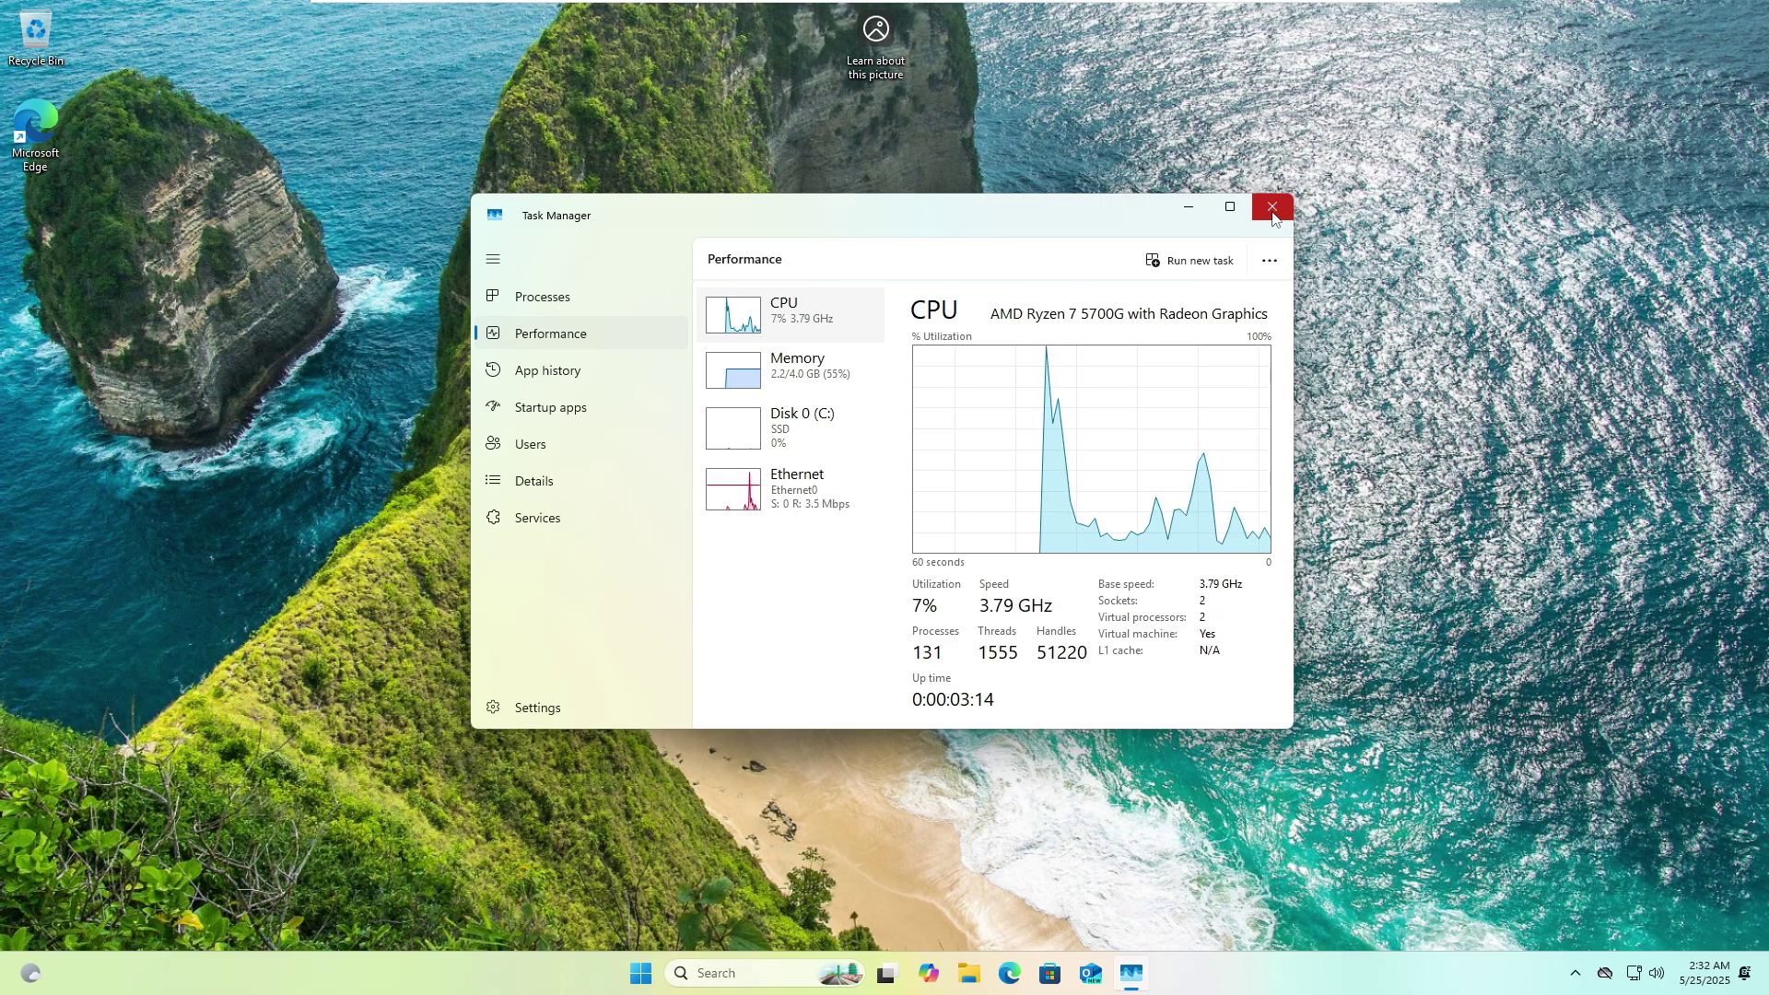
click(1272, 208)
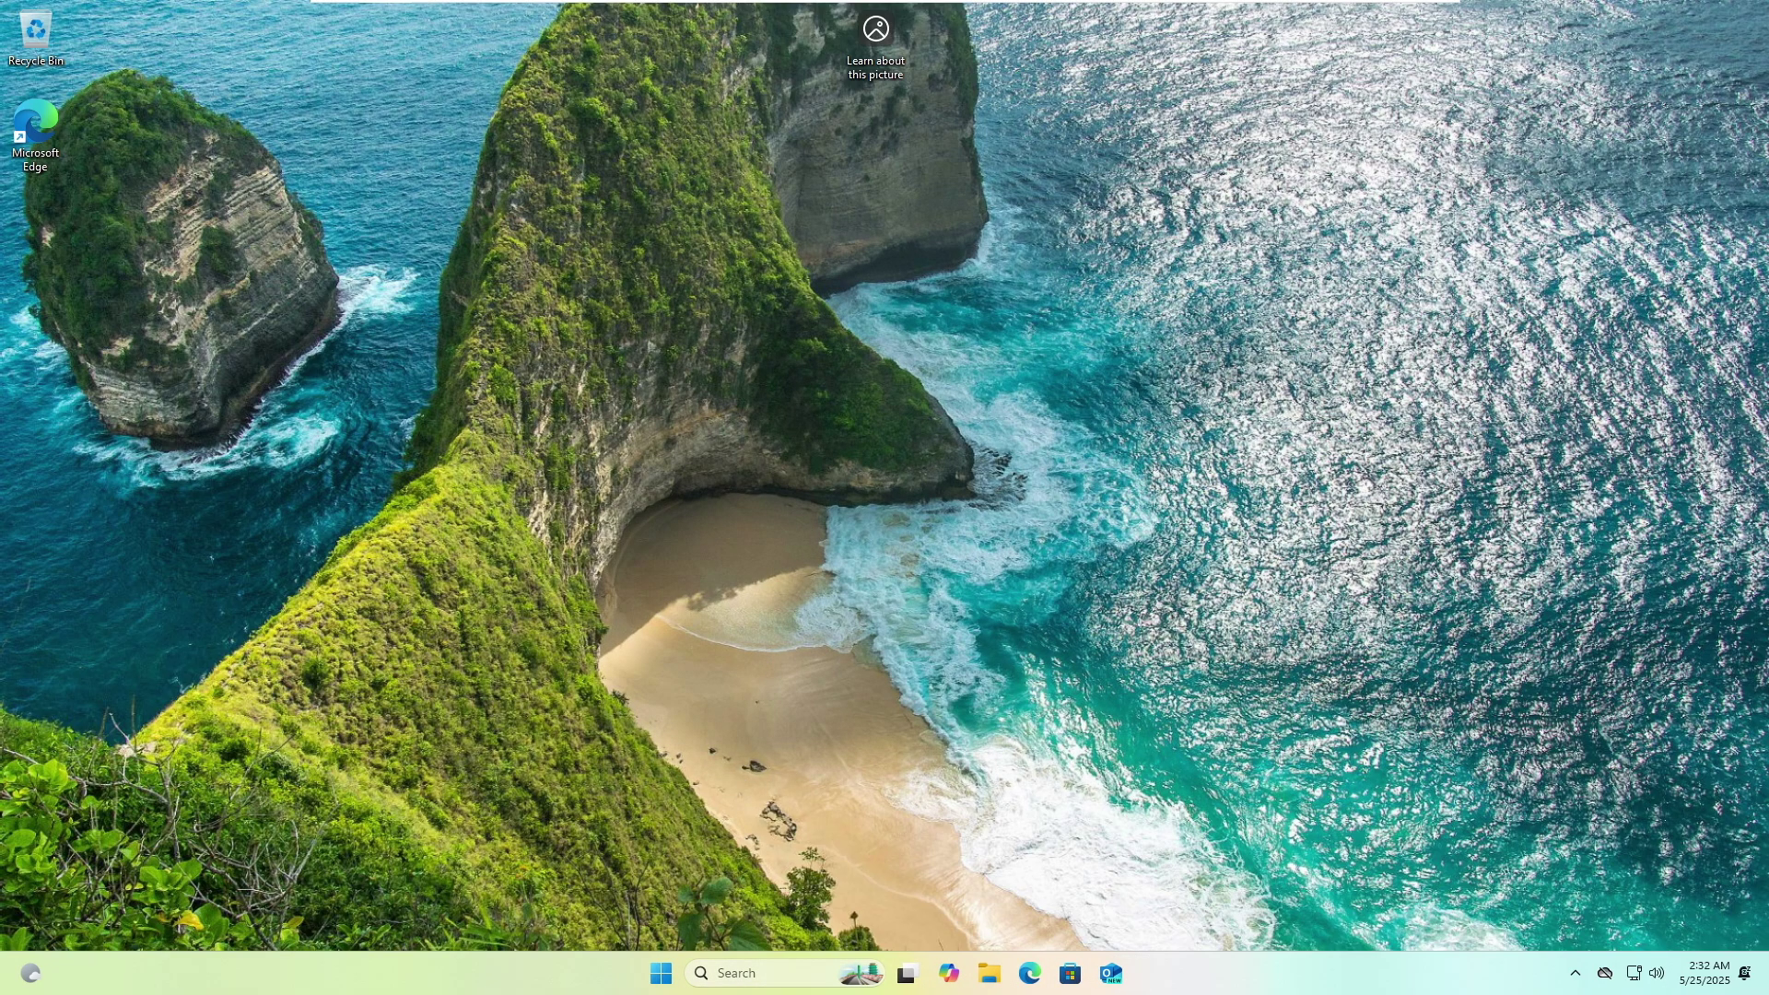
- Search for 'registry' and launch Registry Editor with admin rights
click(753, 976)
text(registry)
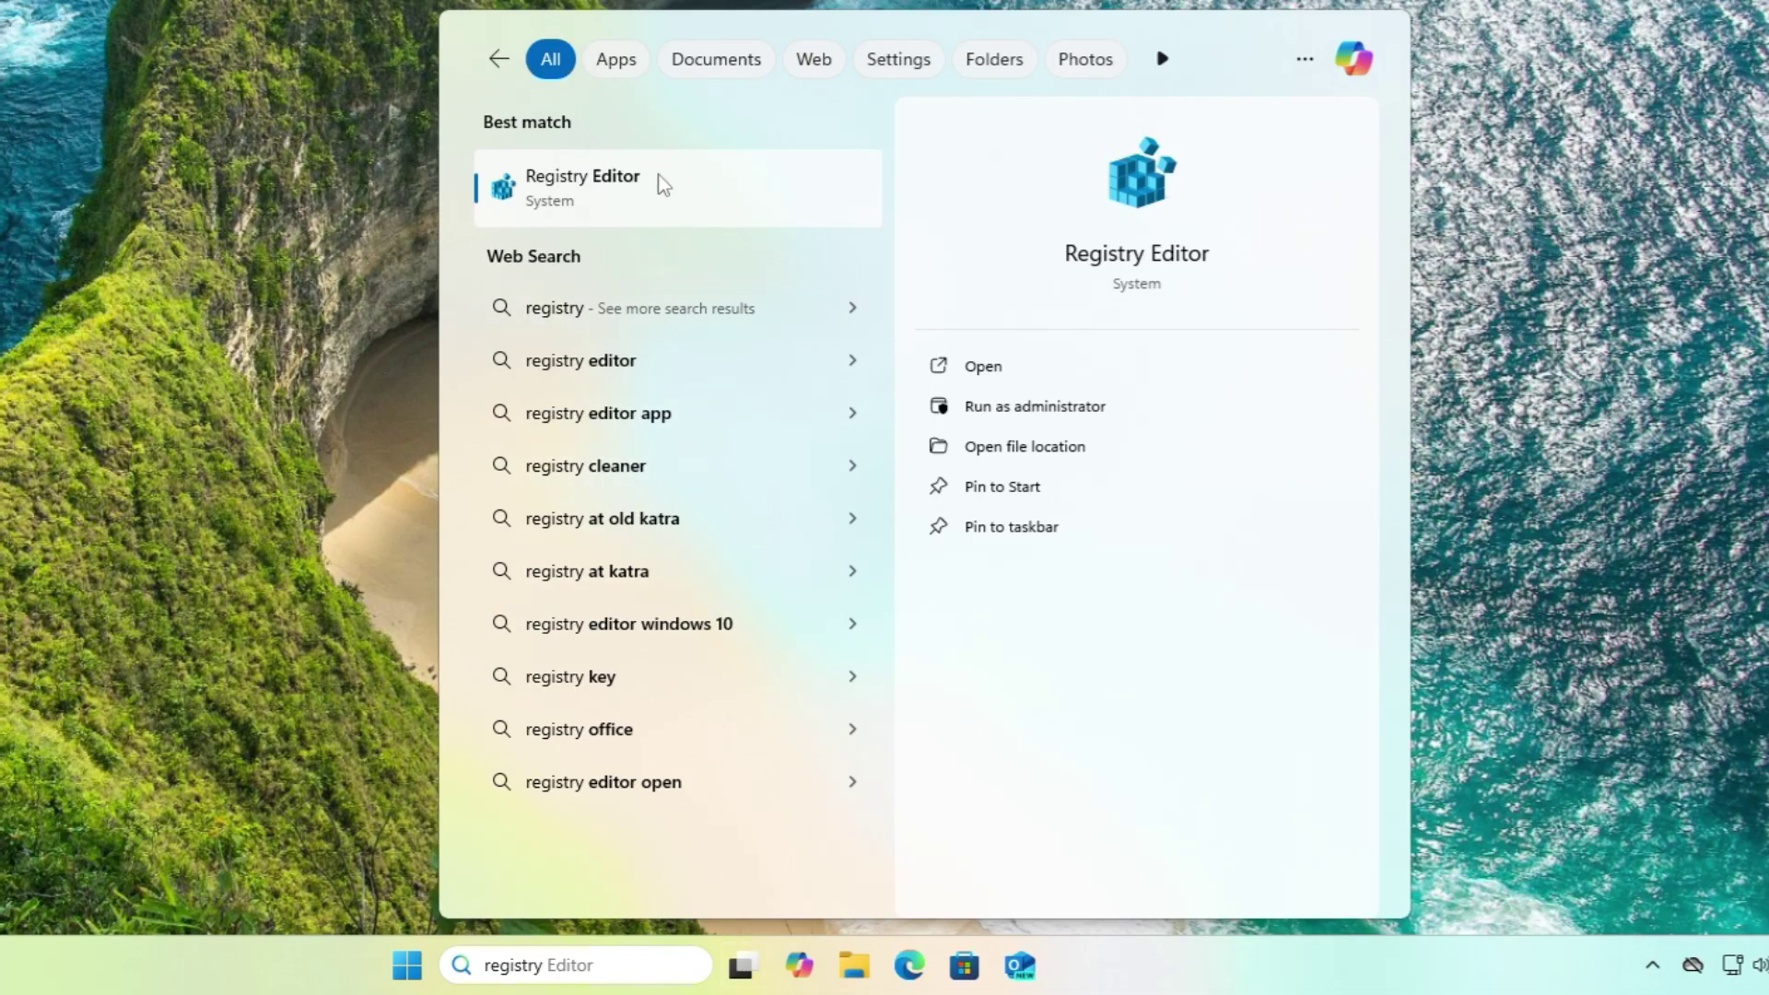
click(660, 183)
click(604, 501)
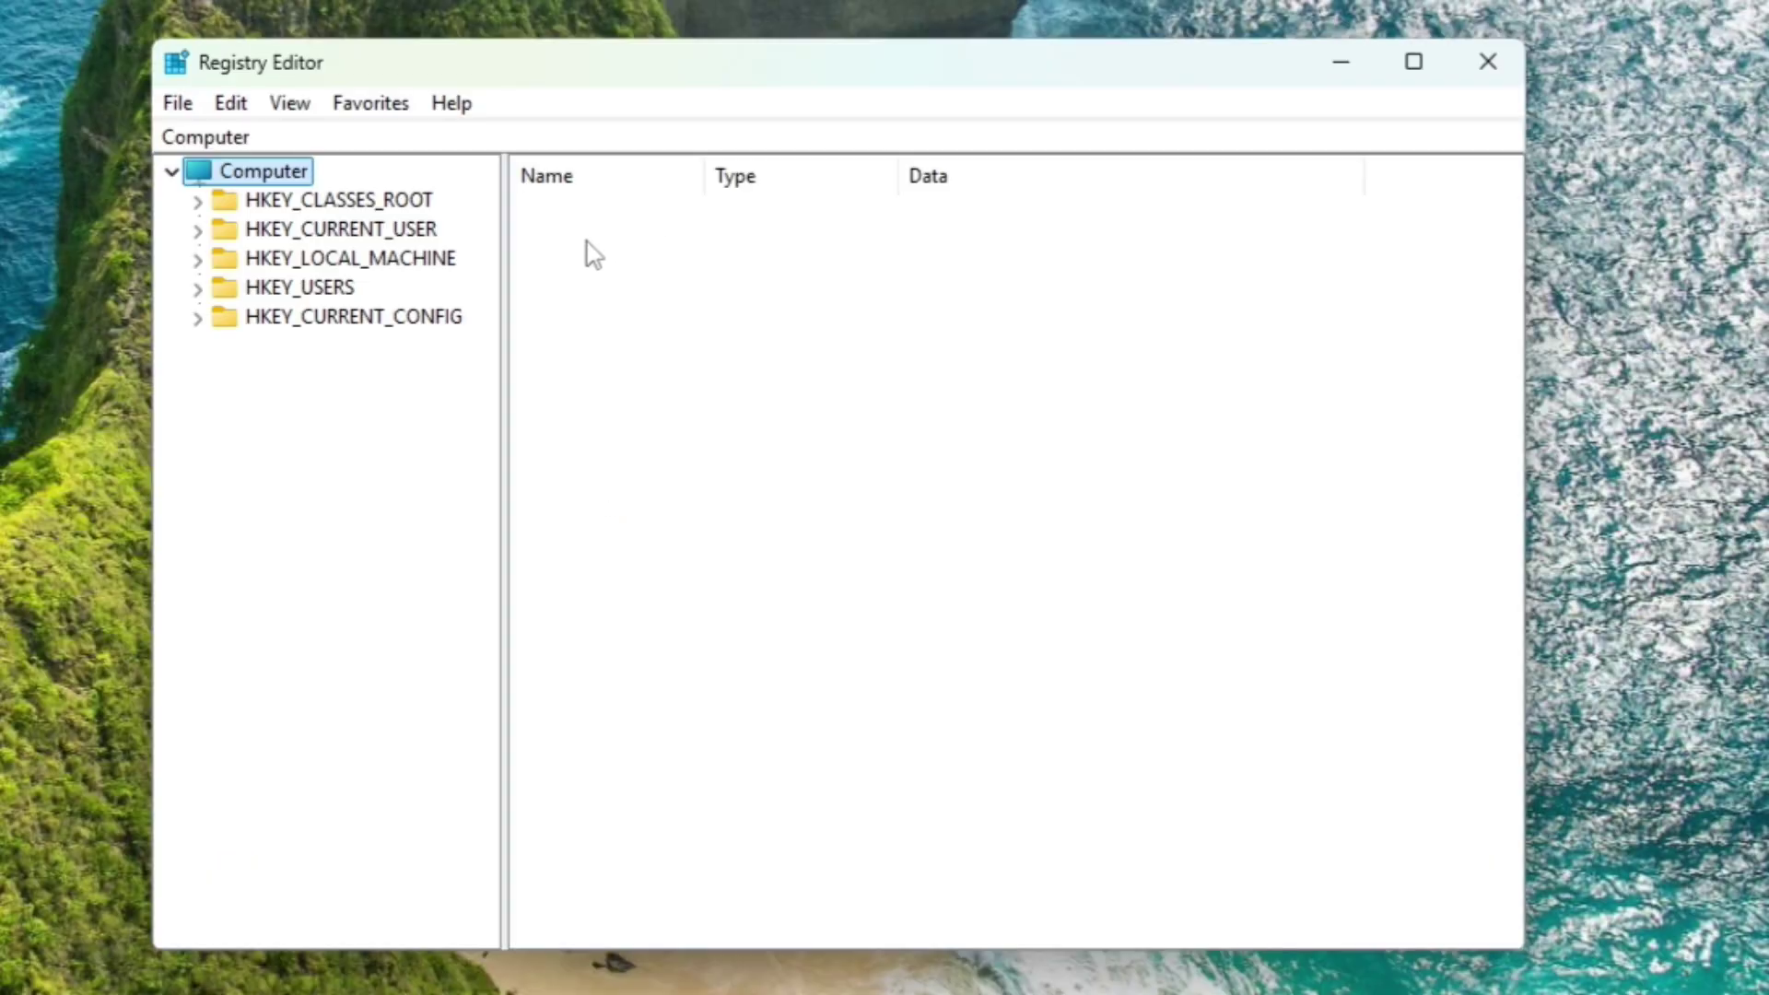
- Navigate to HKEY_LOCAL_MACHINE\SYSTEM\CurrentControlSet\Control and select SvcHostSplitThresholdInKB
click(351, 259)
double_click(351, 259)
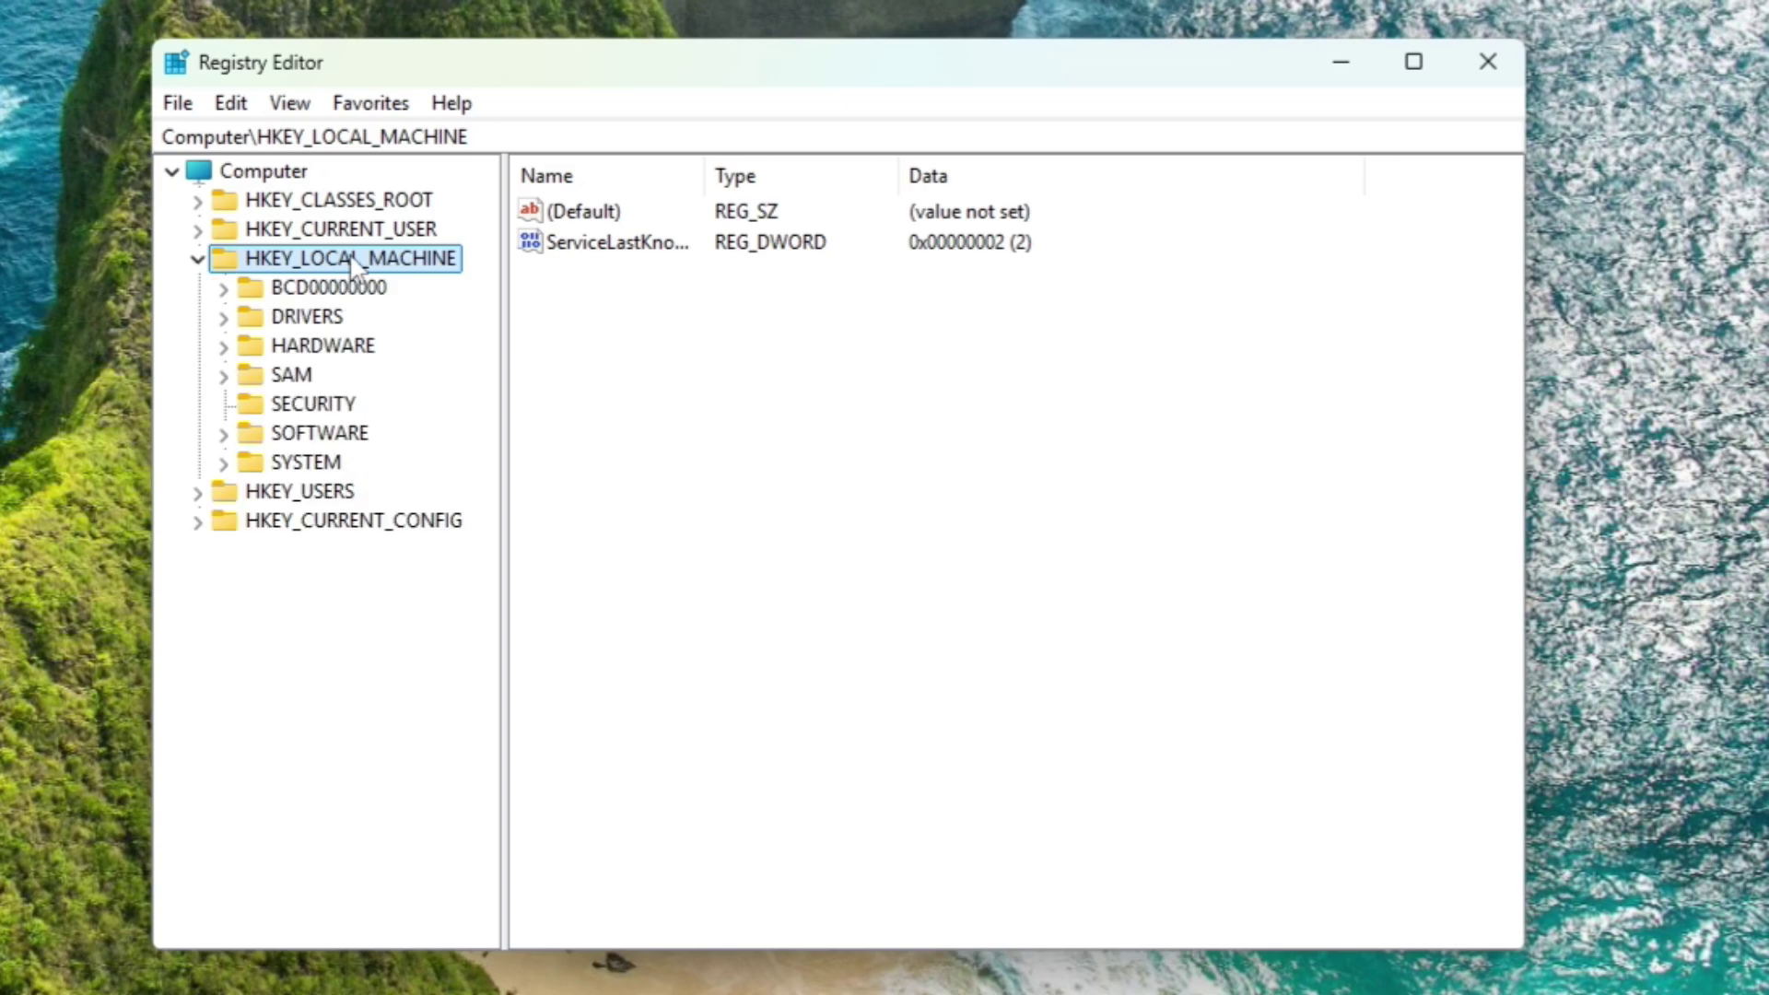
double_click(317, 466)
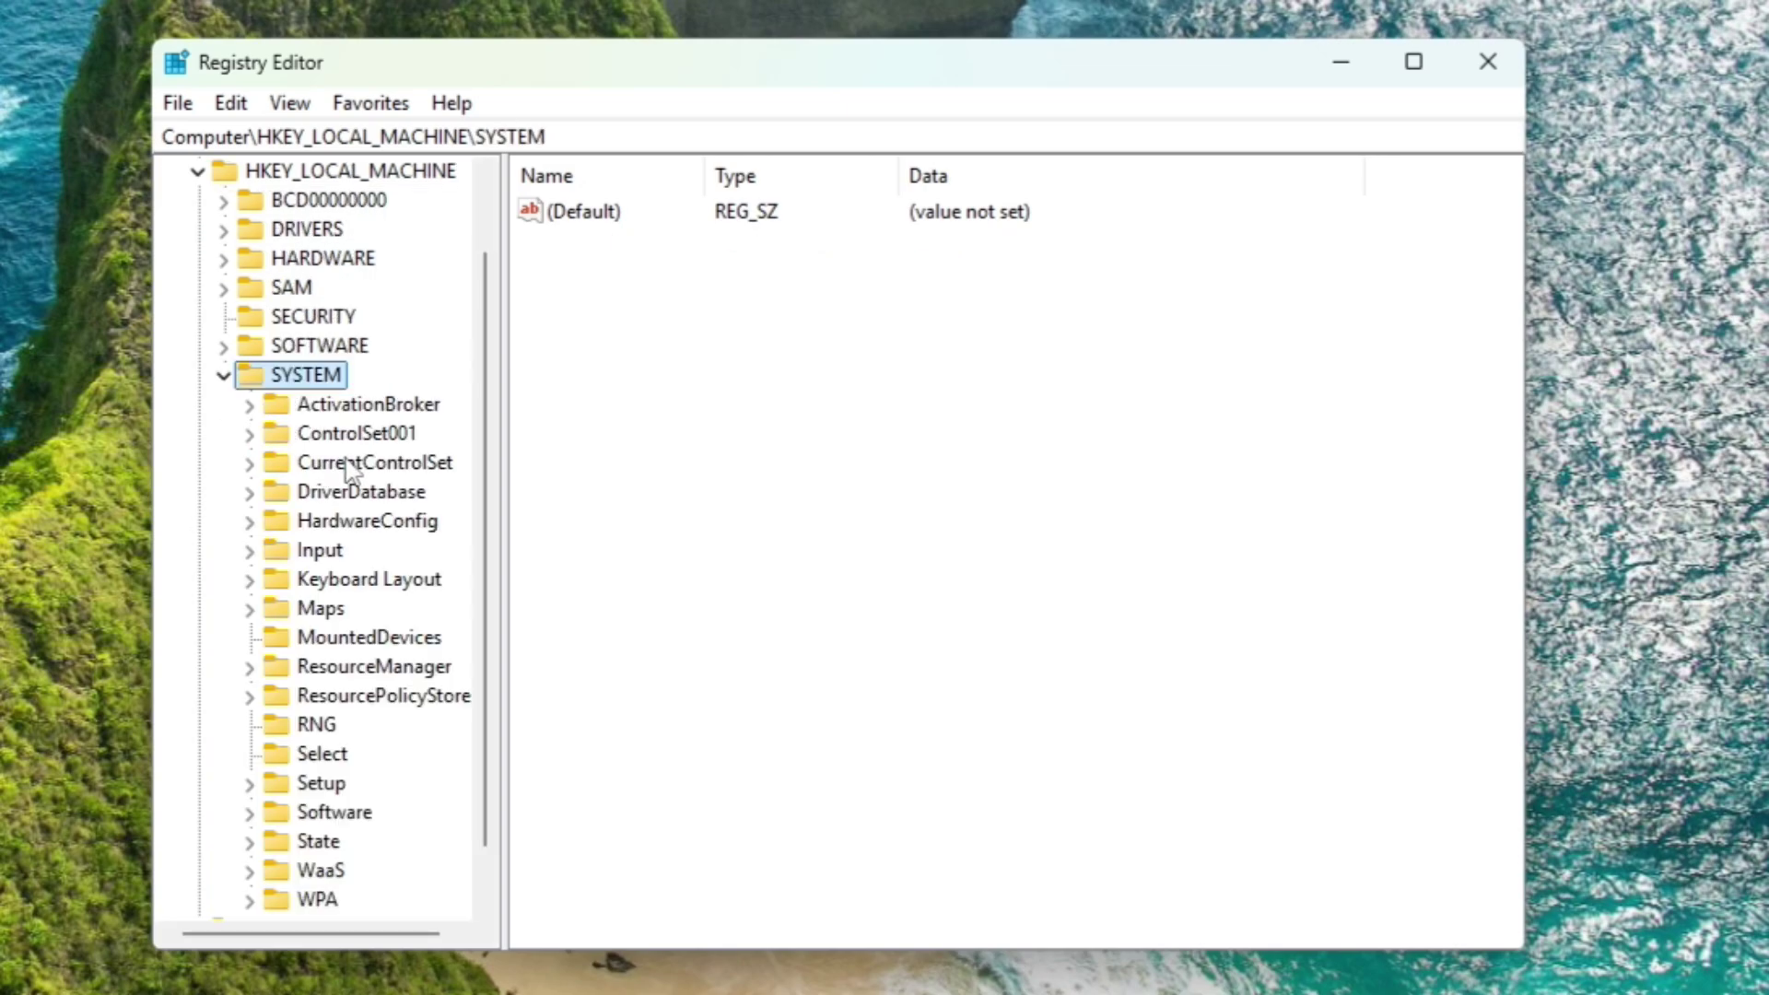
click(350, 466)
double_click(350, 467)
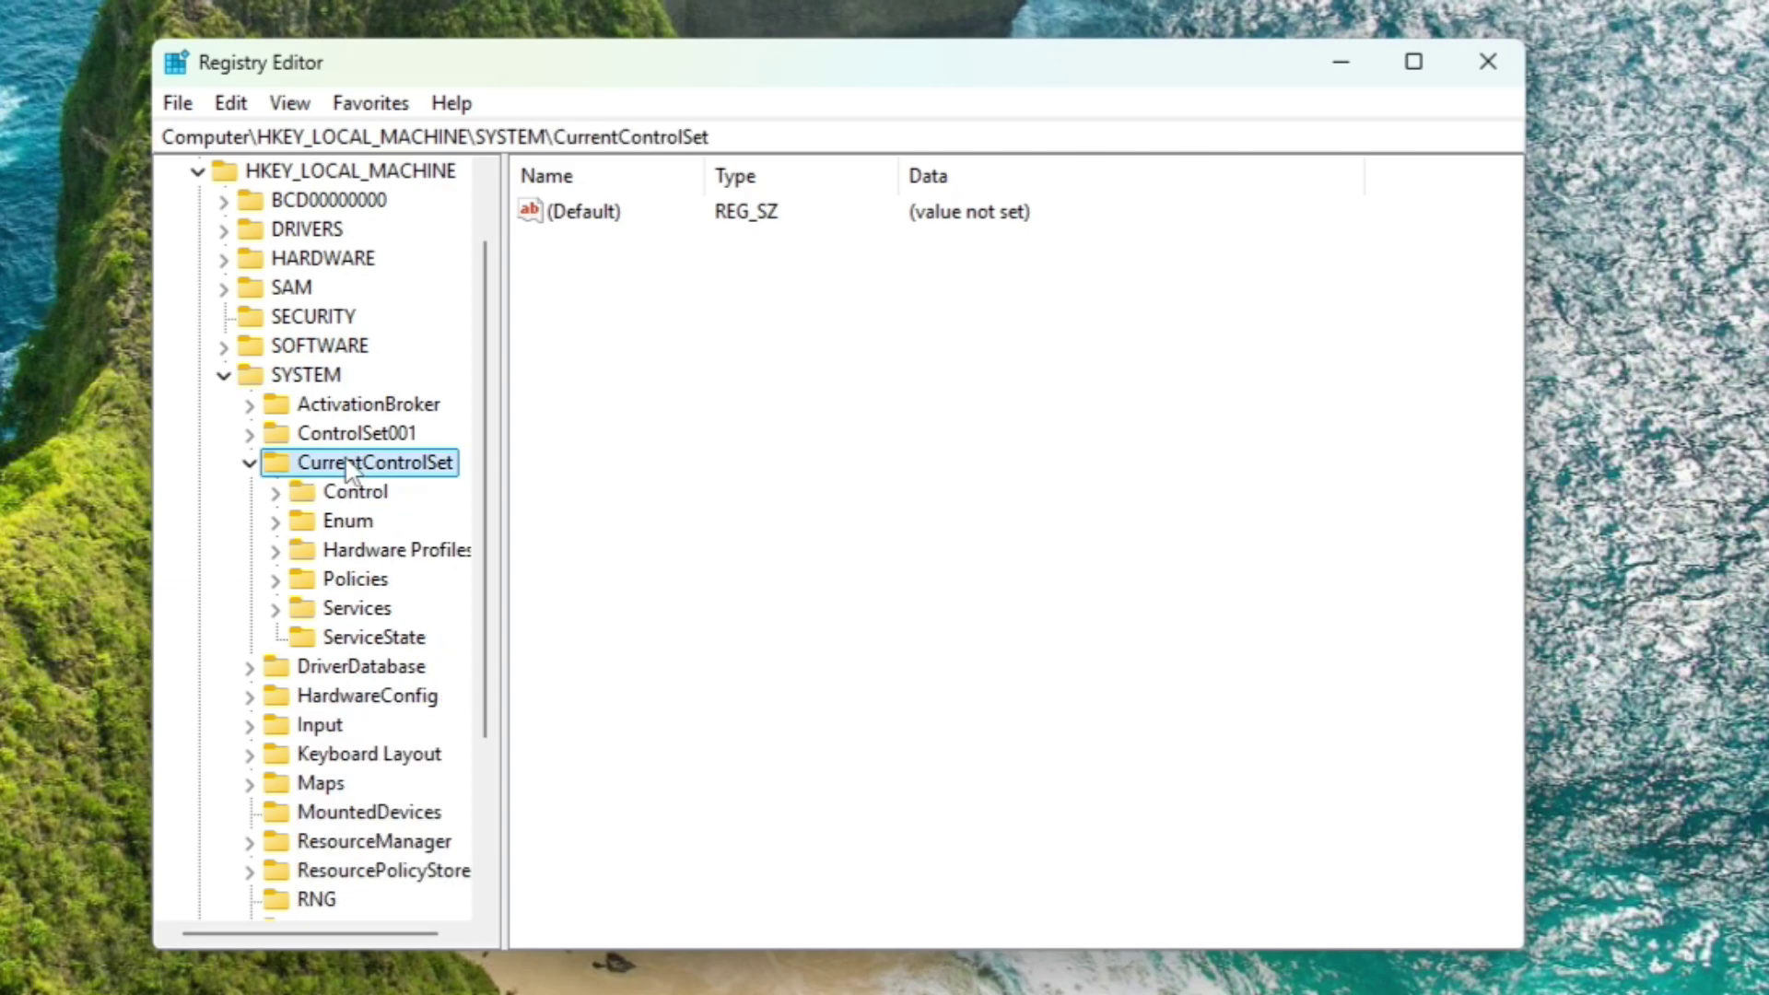
click(359, 496)
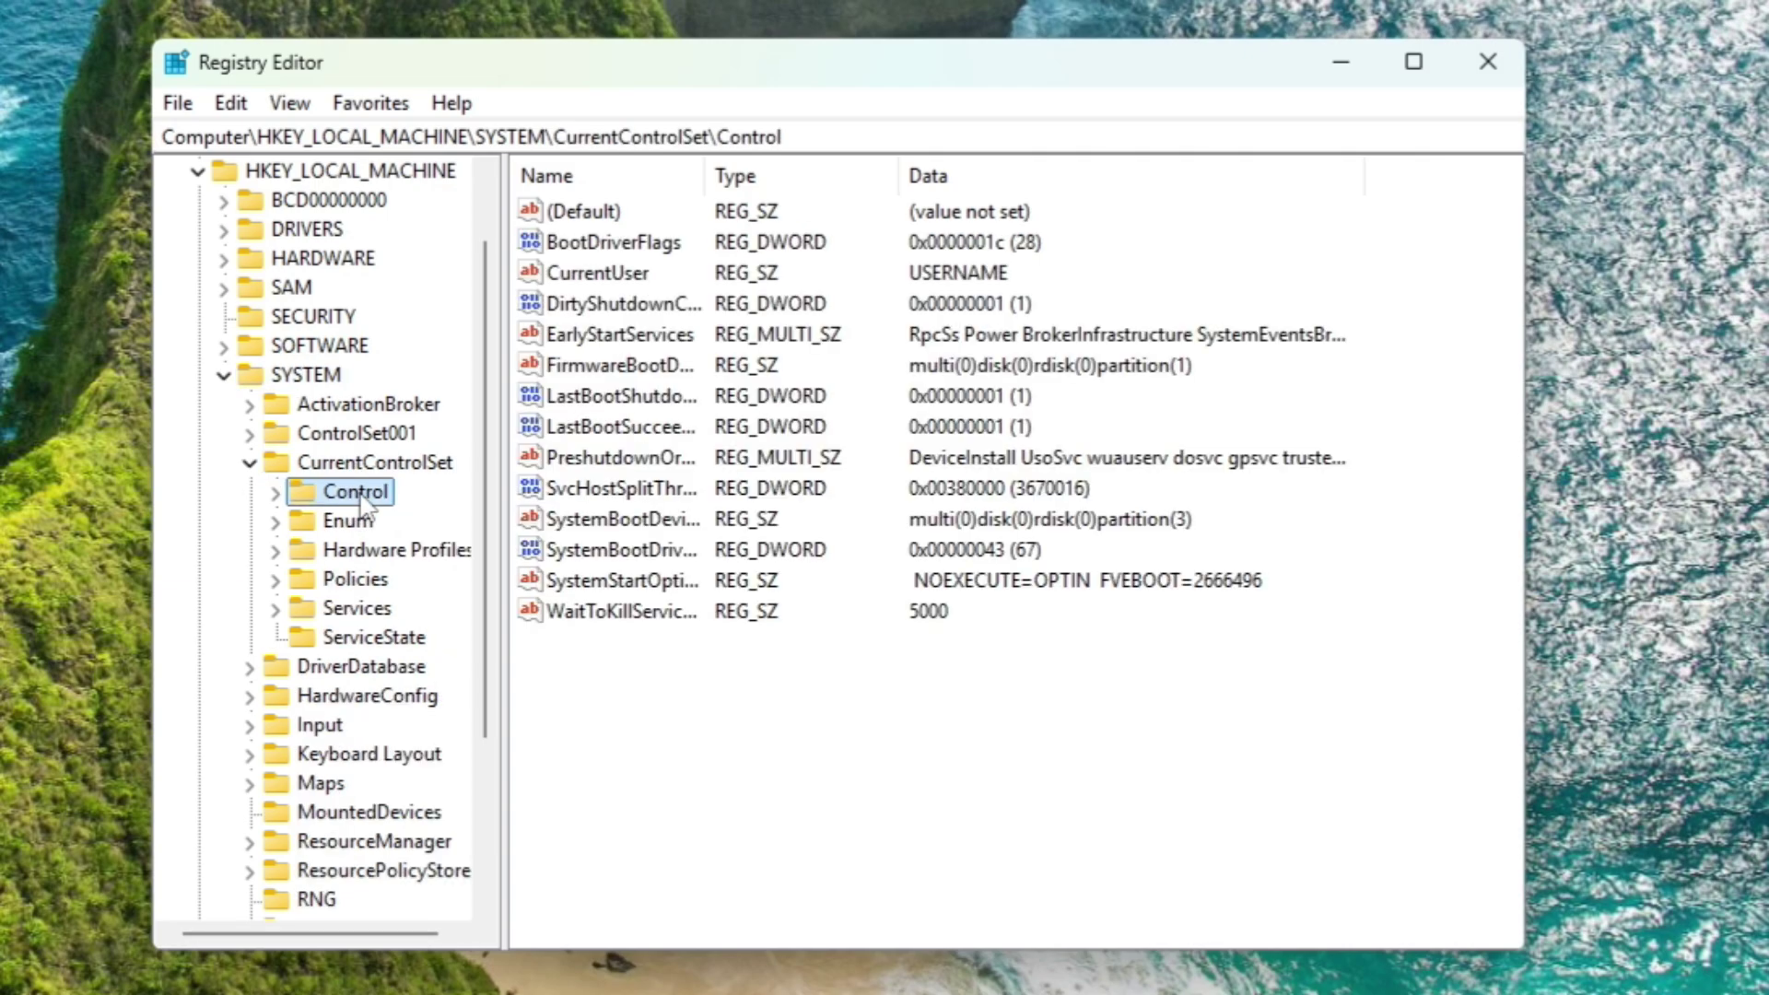
key(Tab)
key(ctrl+KP_Add)
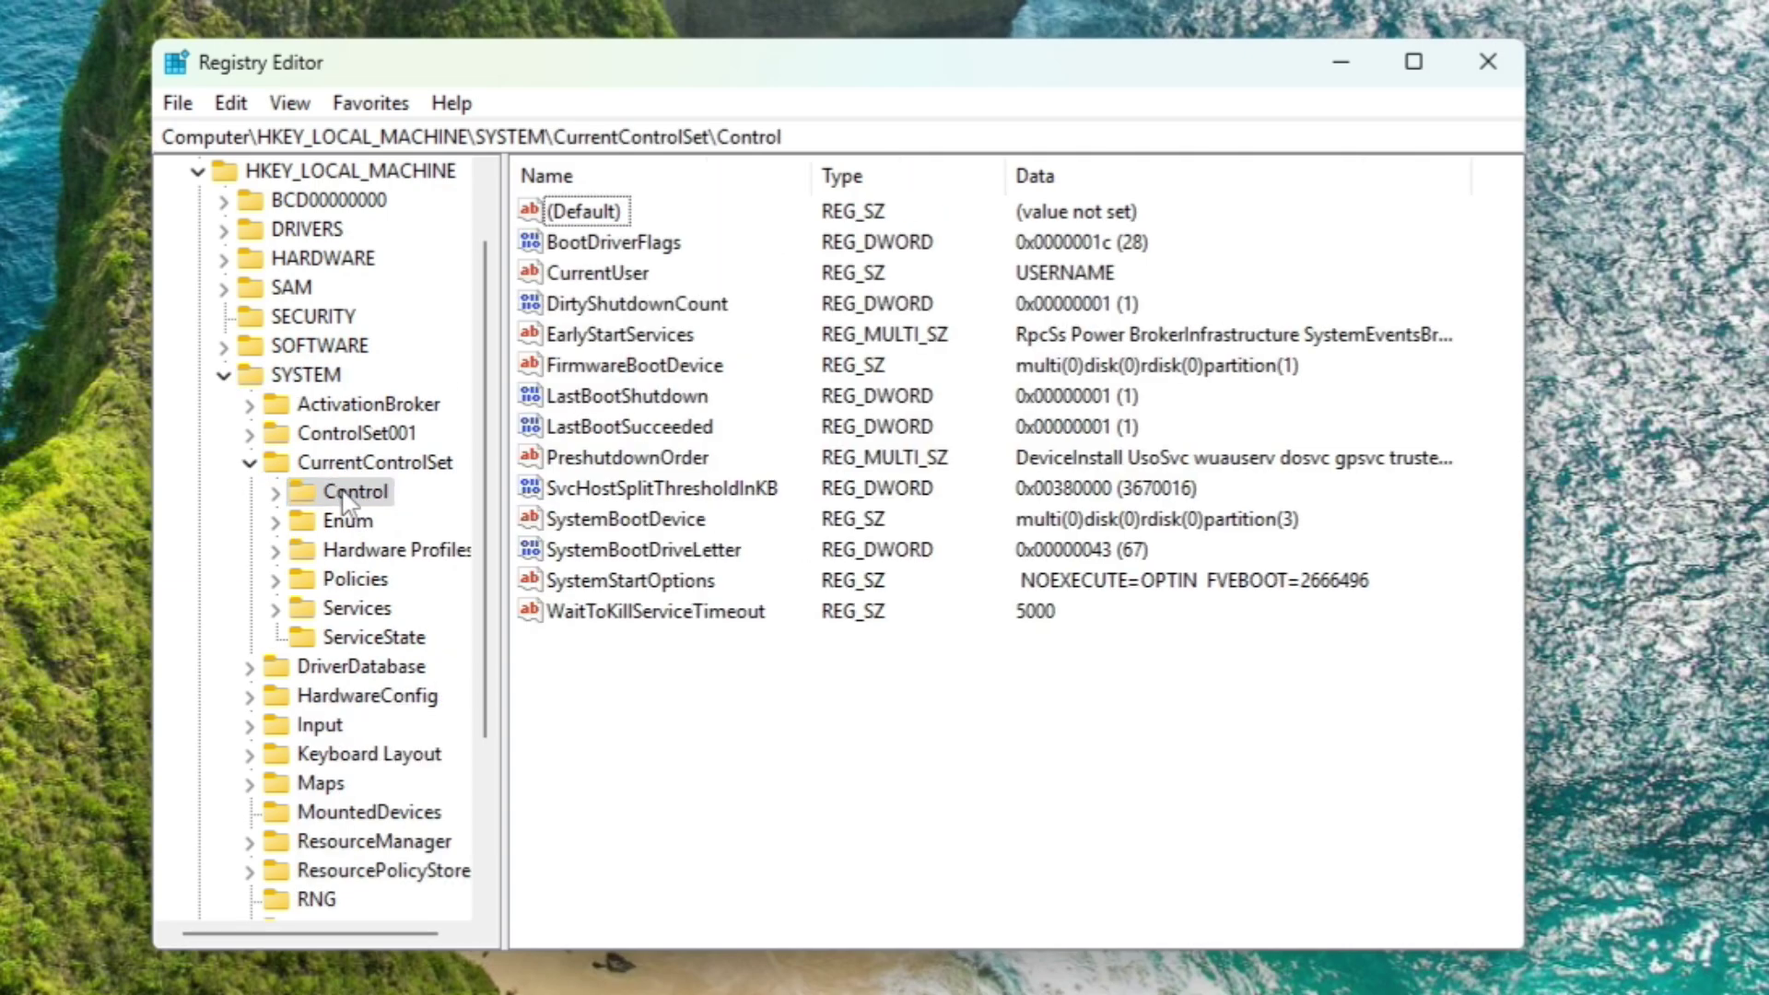
click(594, 459)
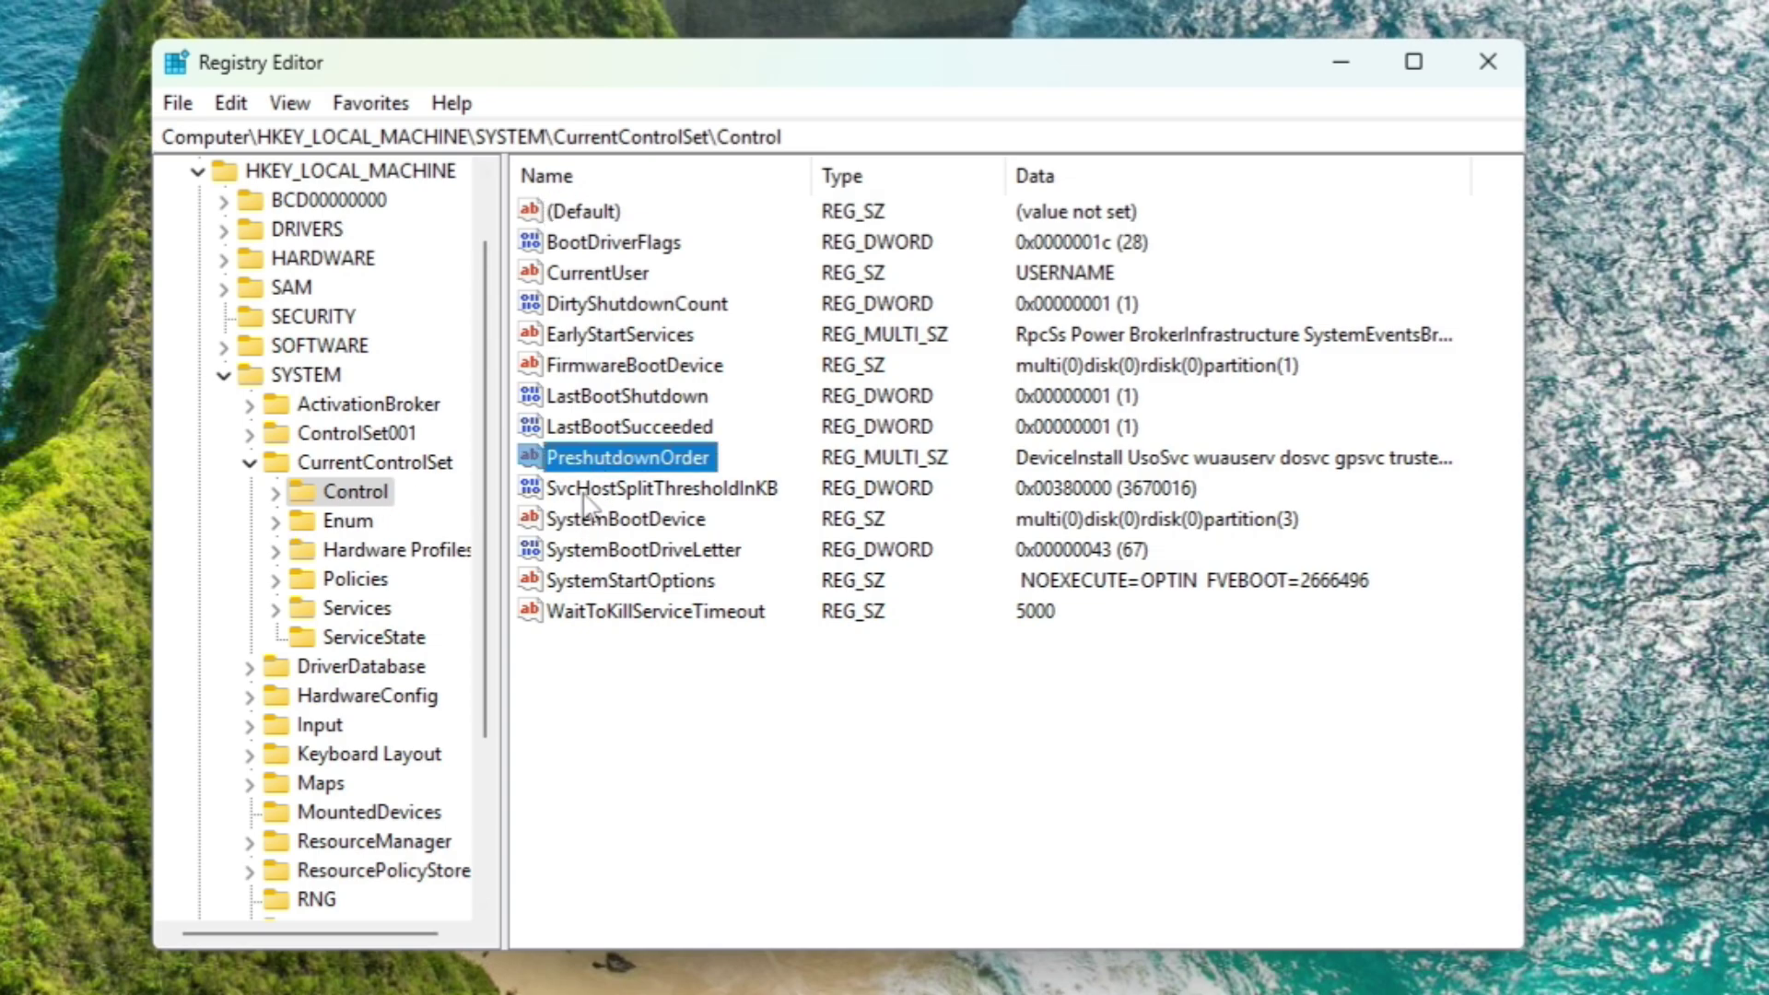
click(595, 494)
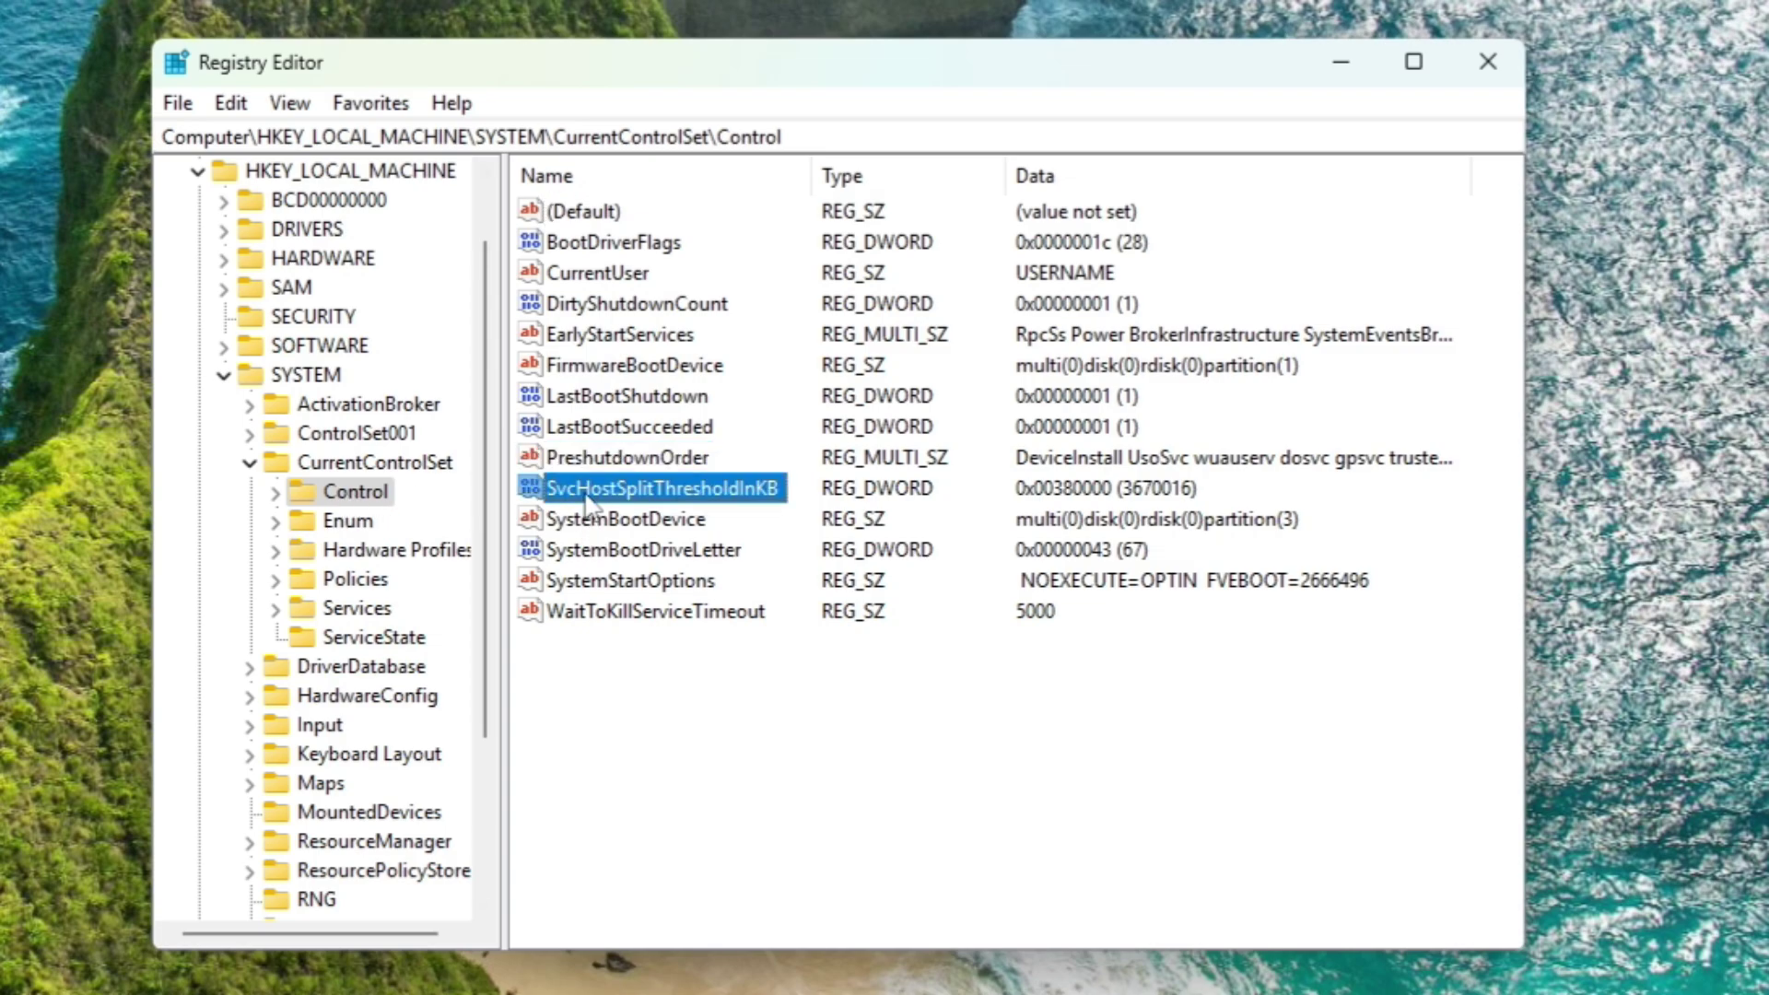
double_click(717, 497)
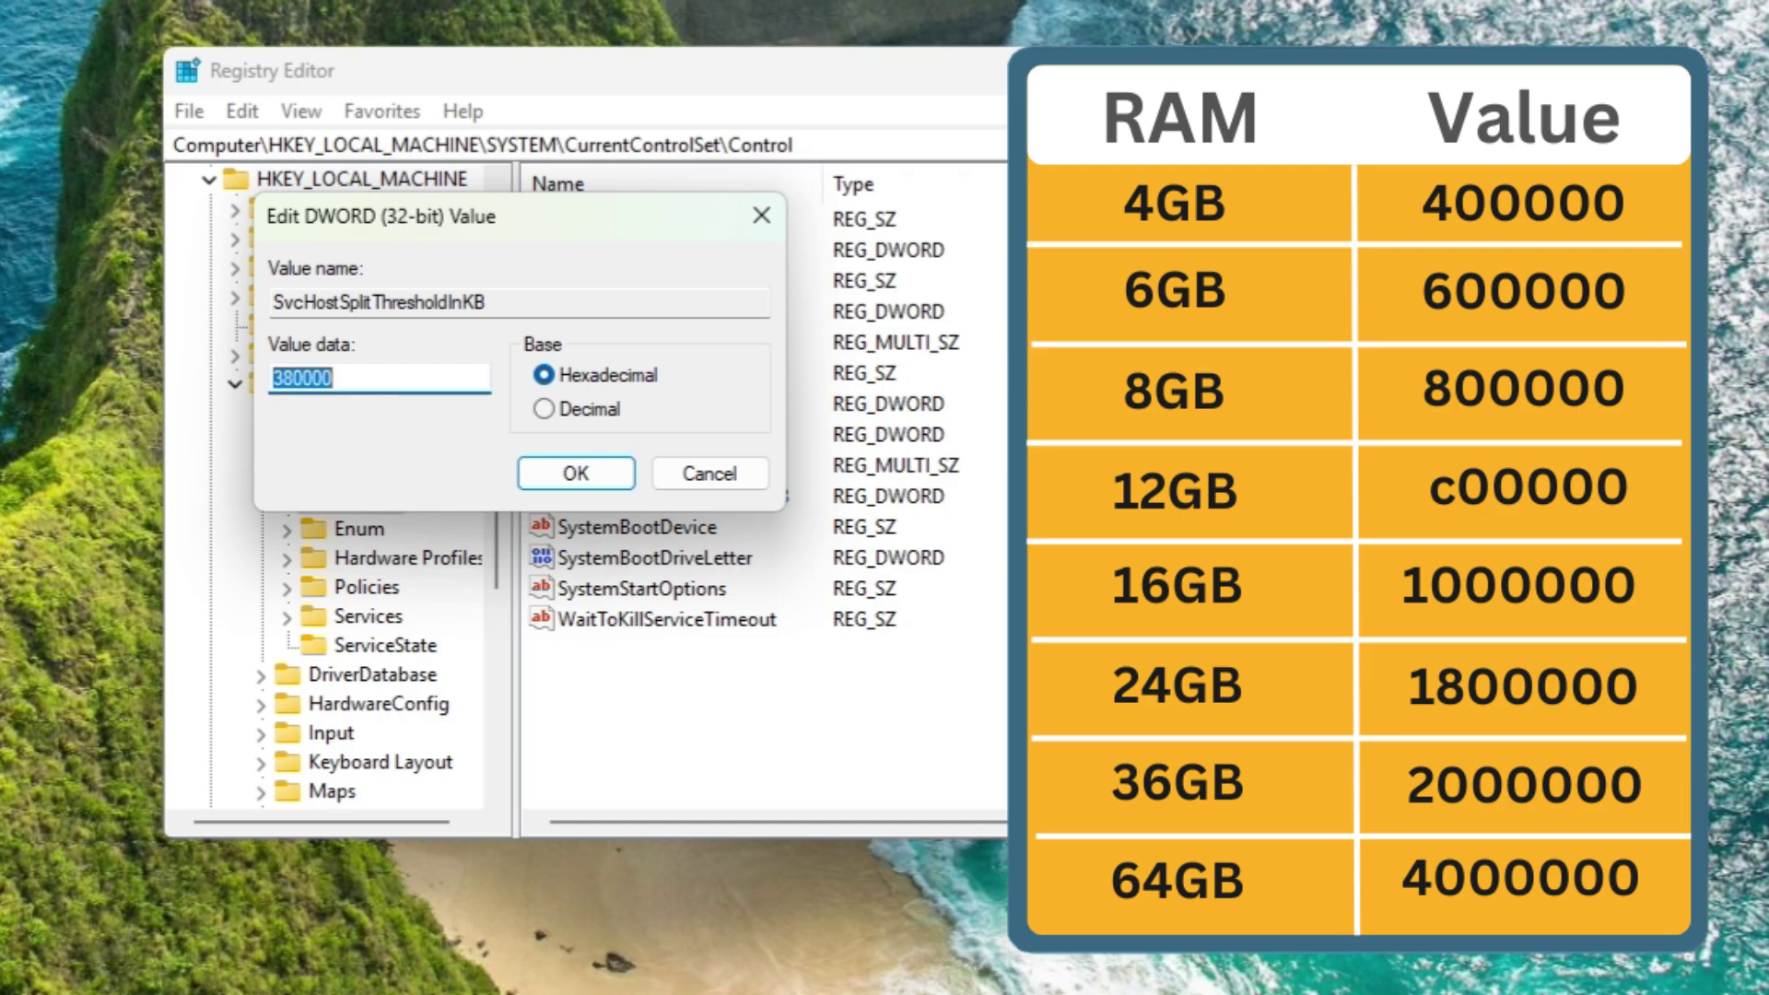
text(4)
click(578, 473)
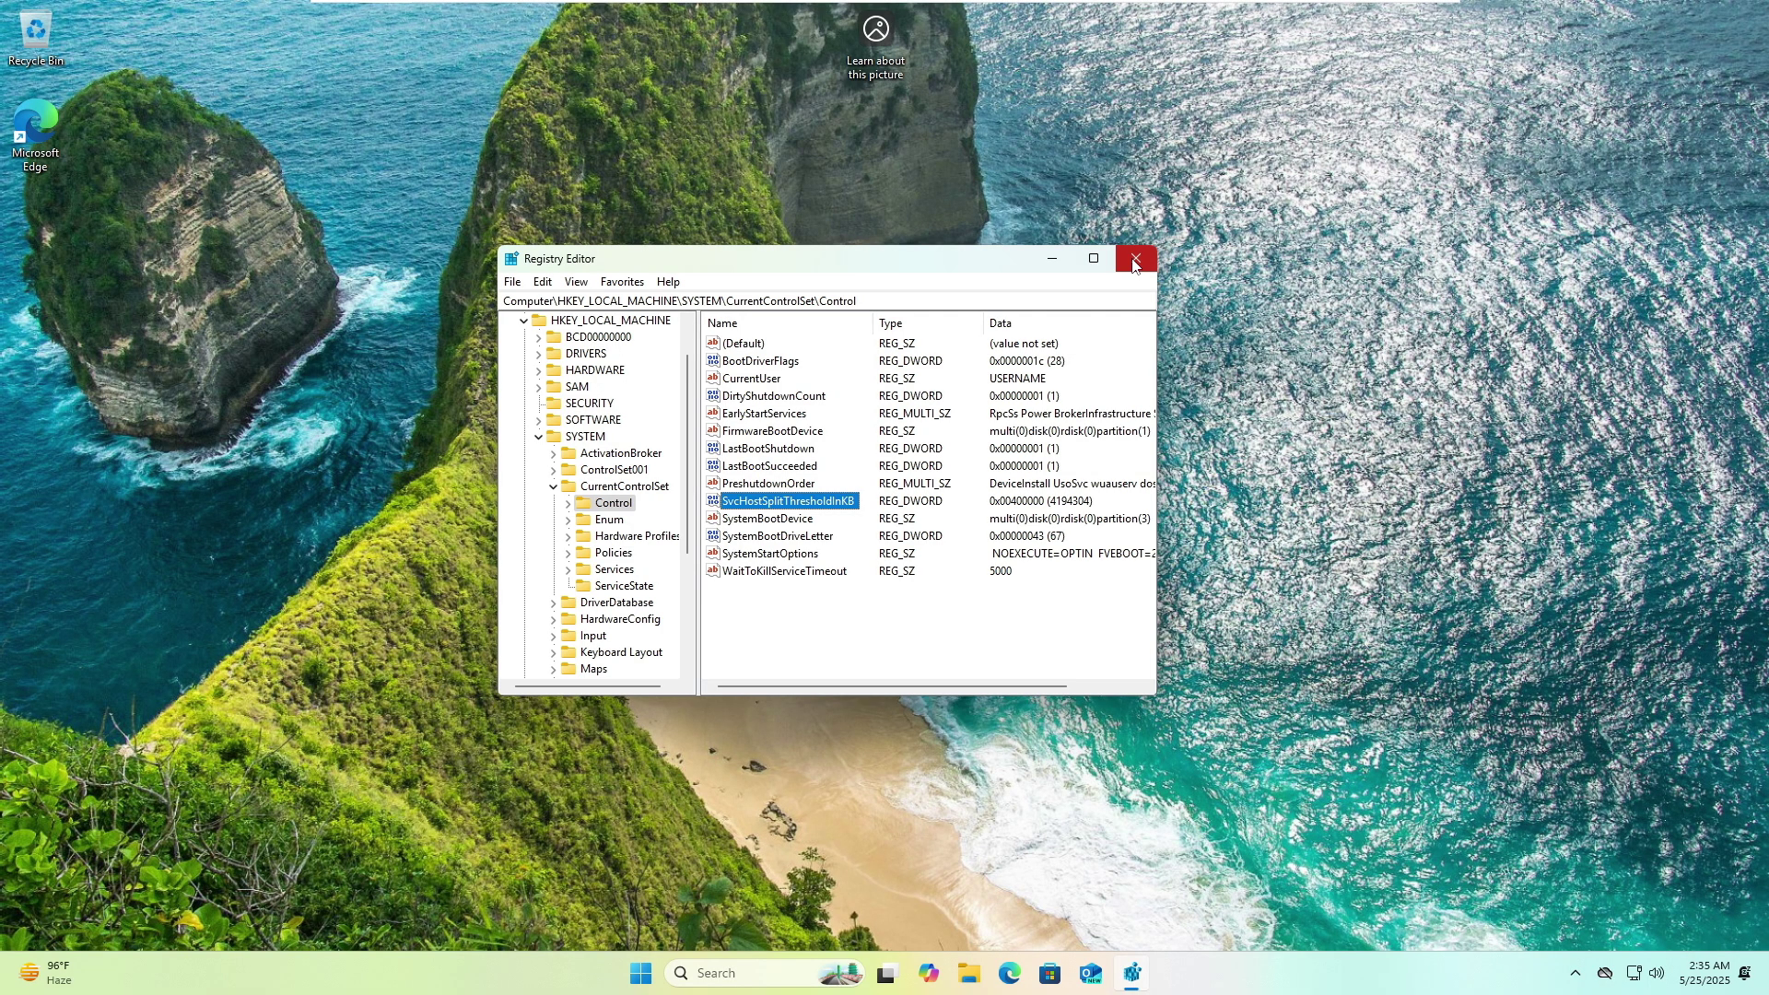
- Close Registry Editor and open the Services console by searching 'services'
click(1134, 260)
click(766, 984)
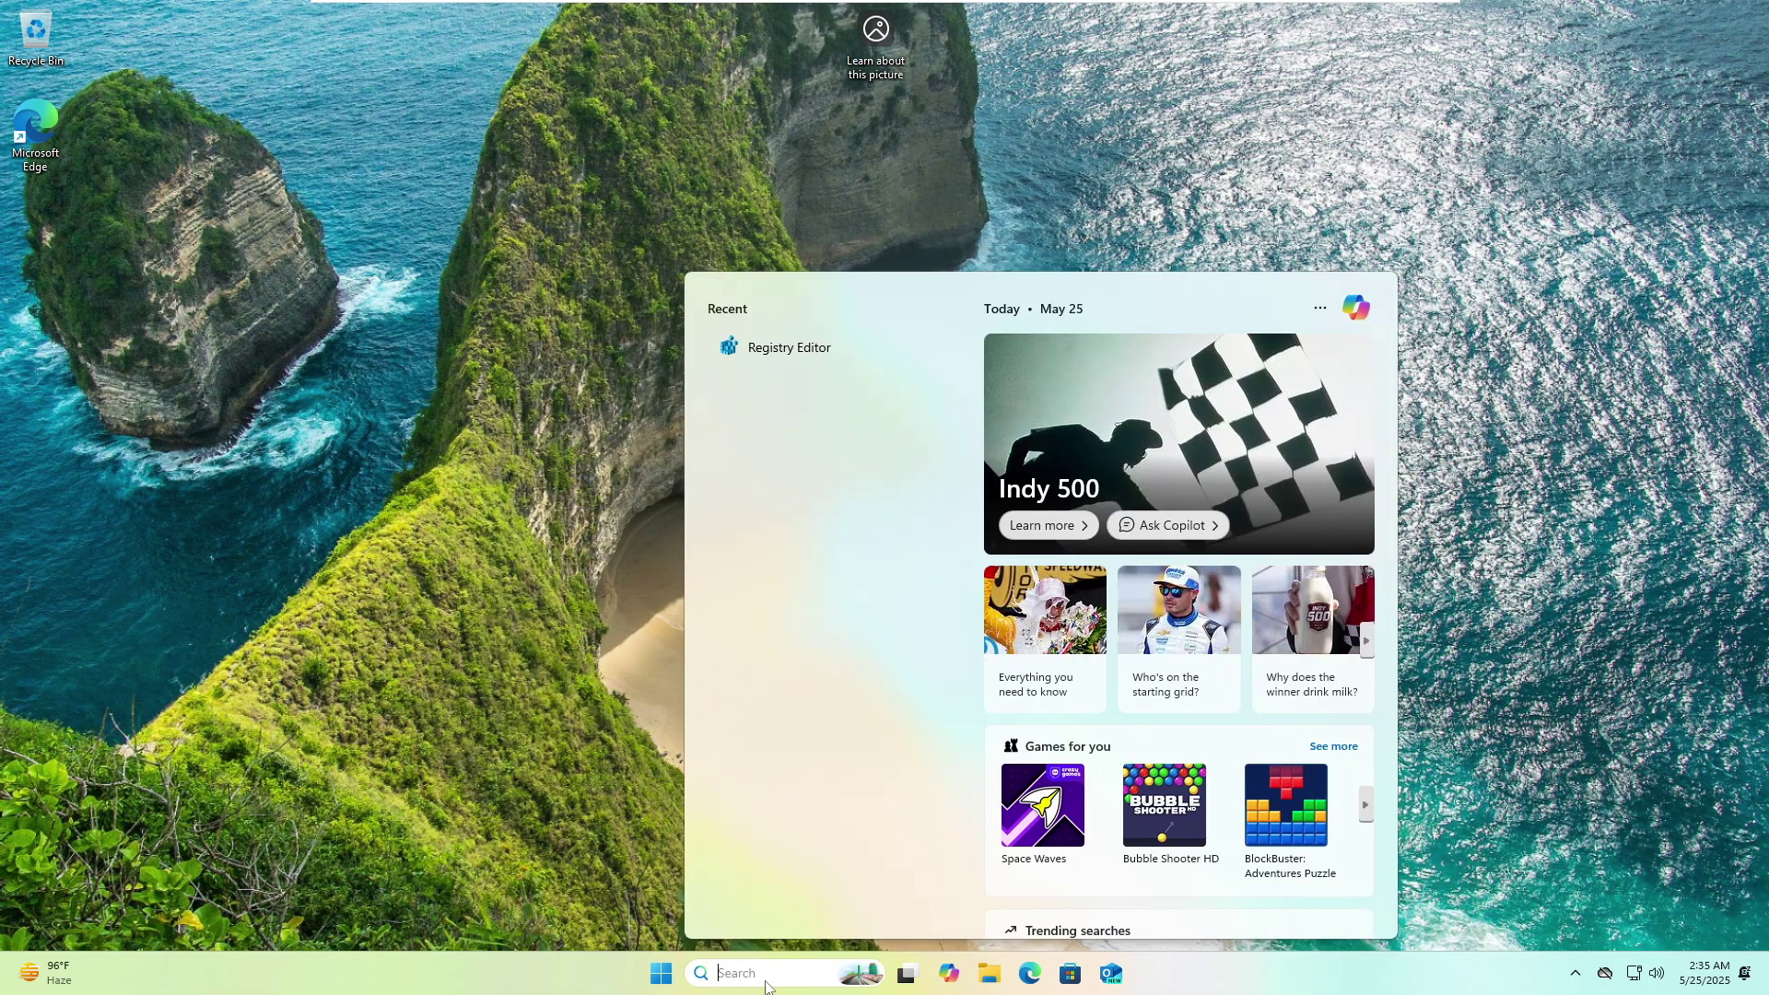
text(services)
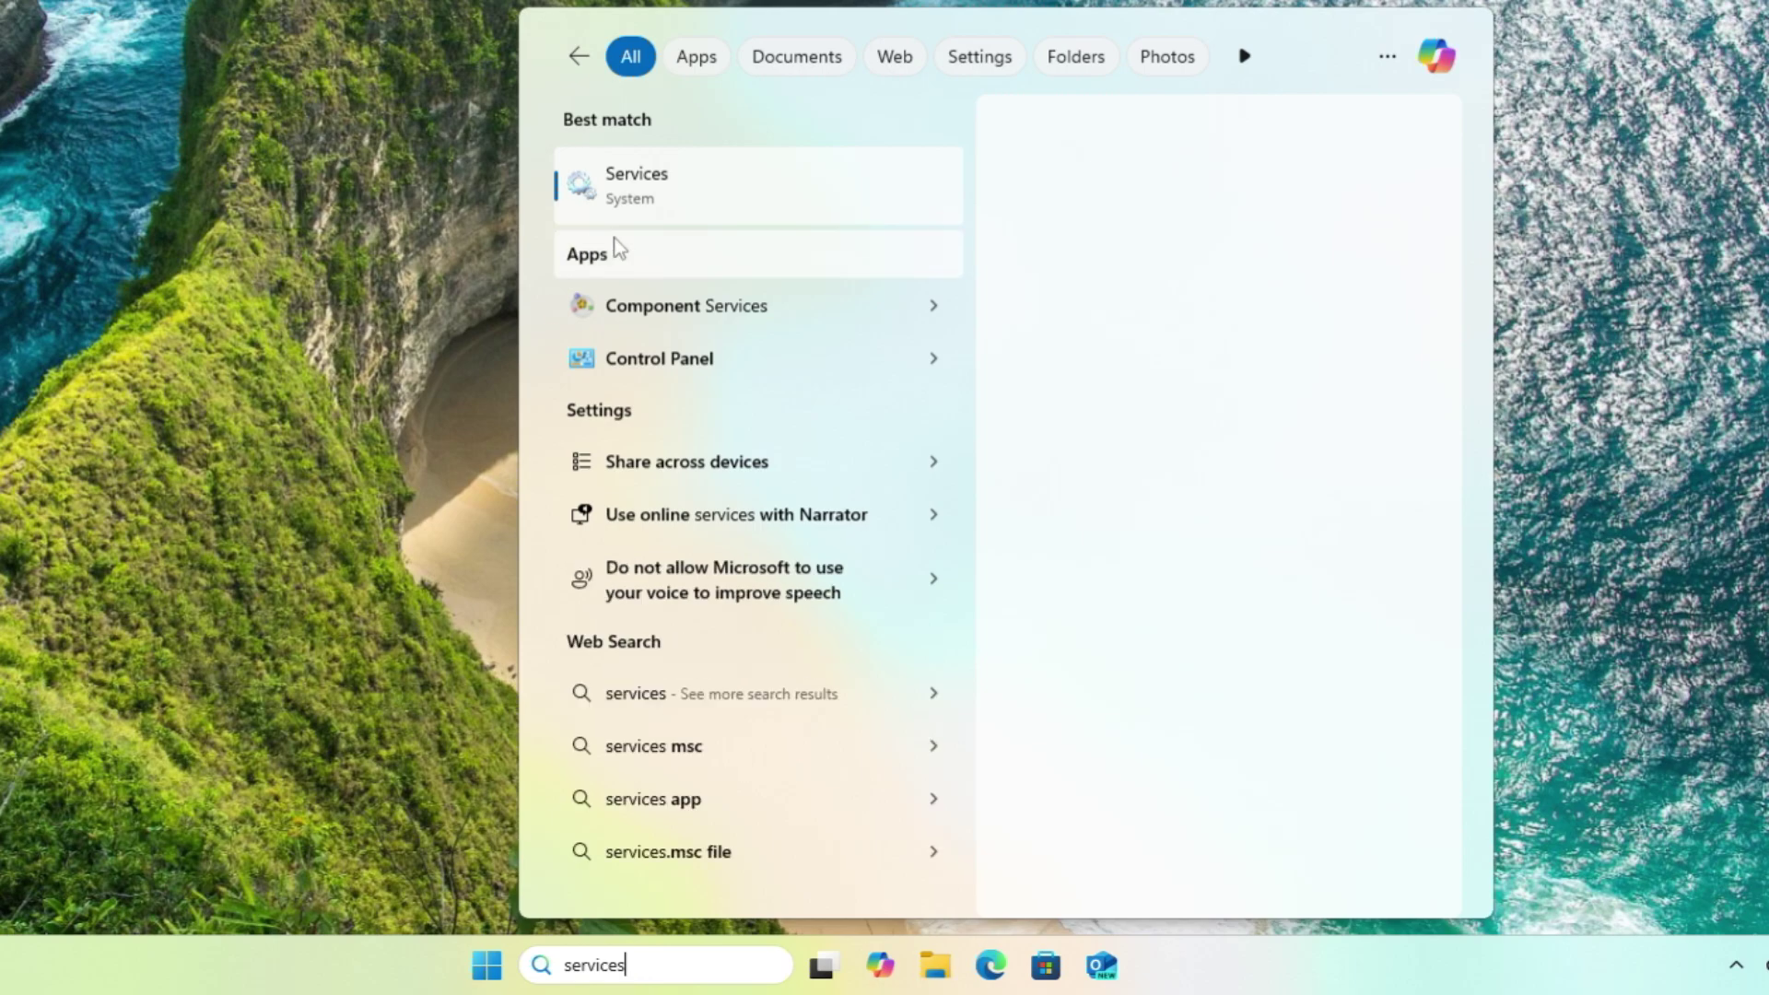
click(676, 197)
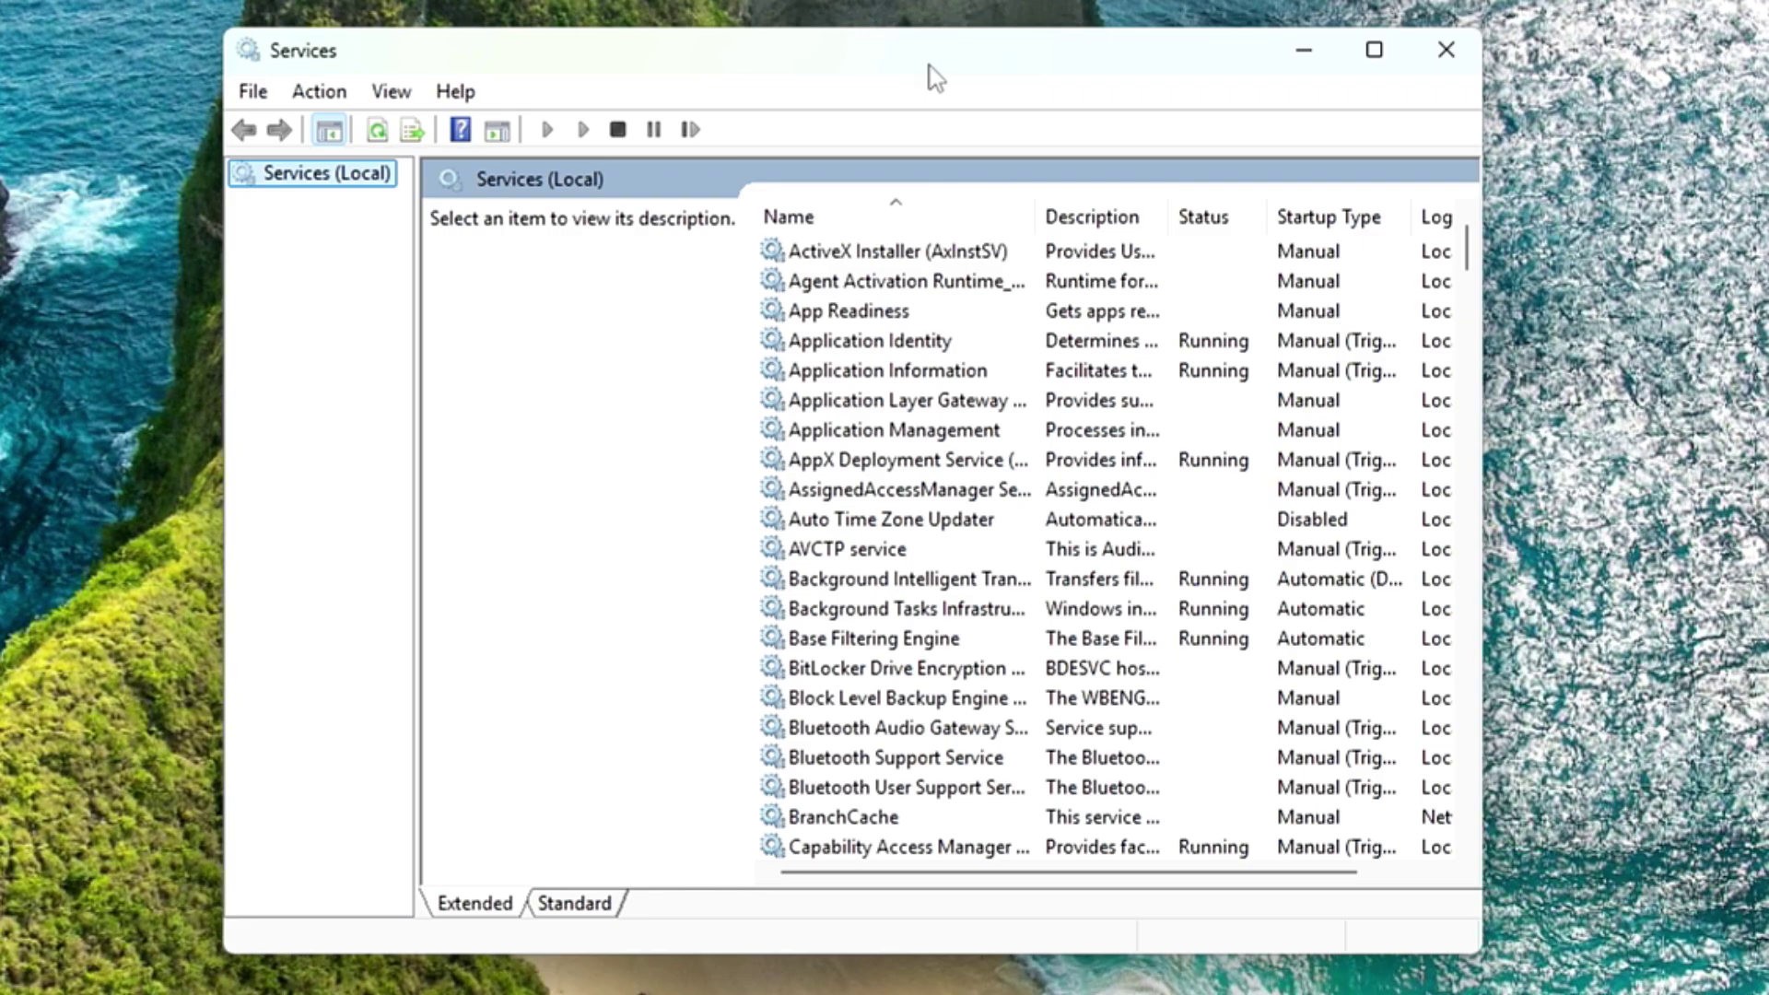
- Stop Connected User Experiences and Telemetry and set its startup type to Disabled
click(835, 403)
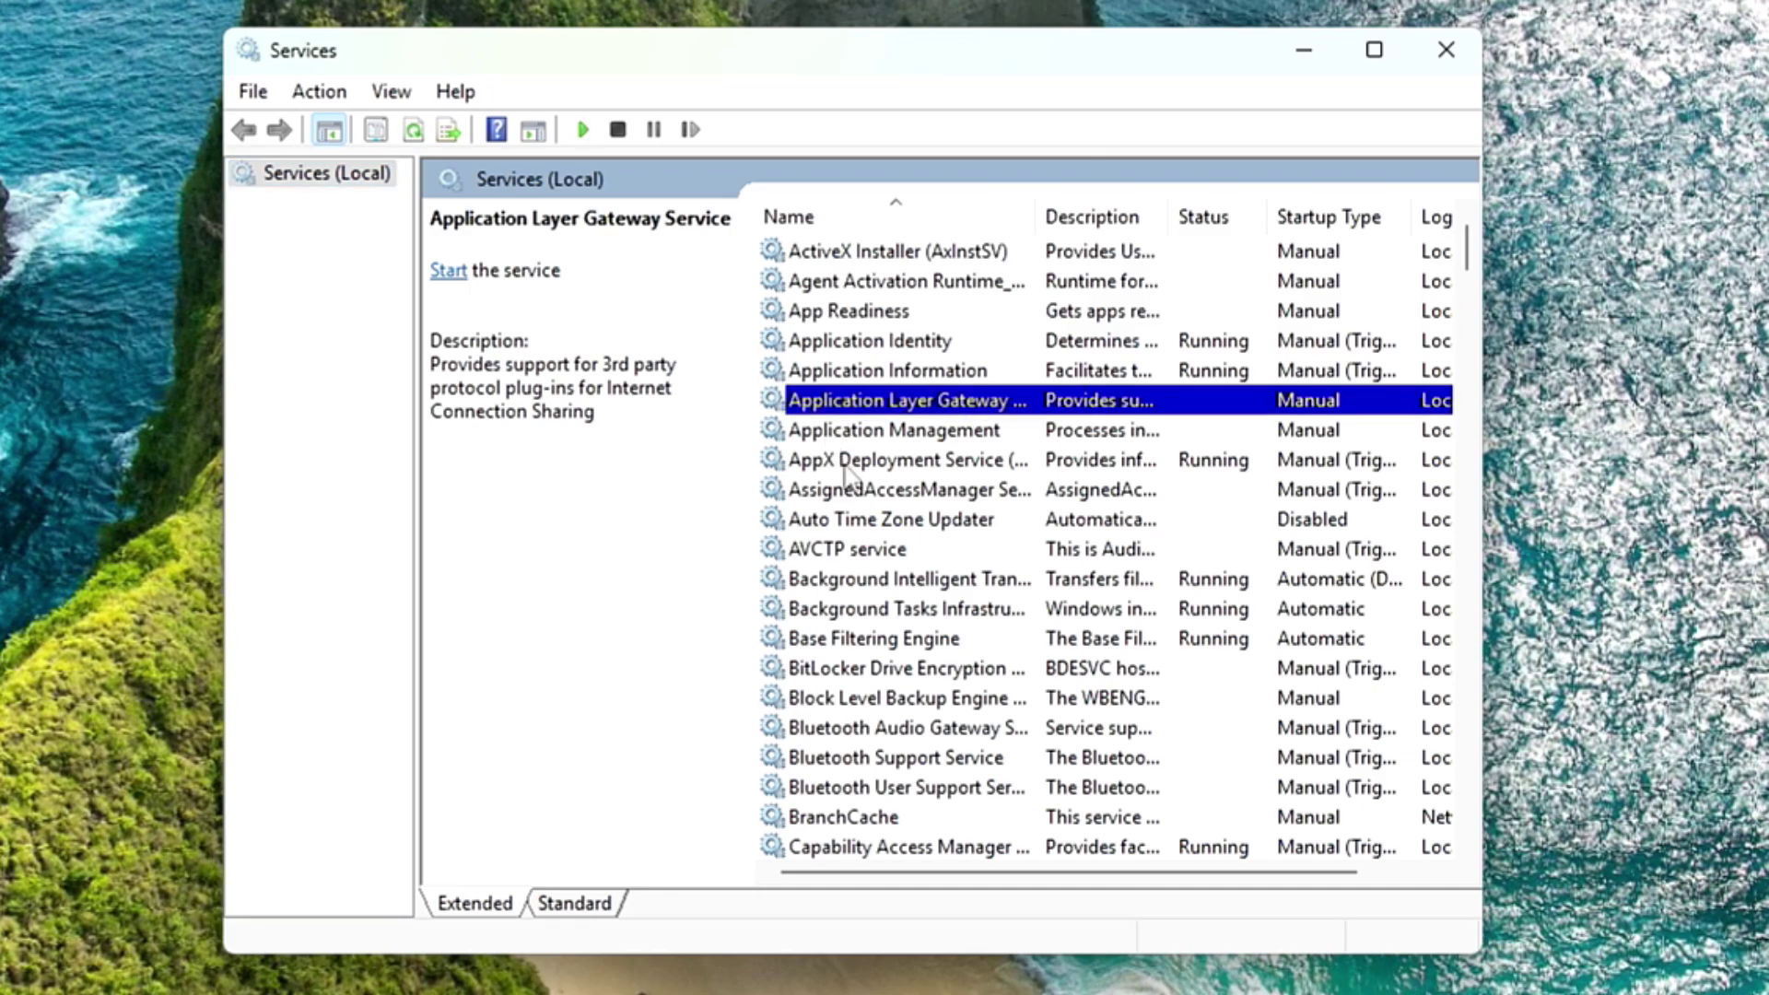
key(c)
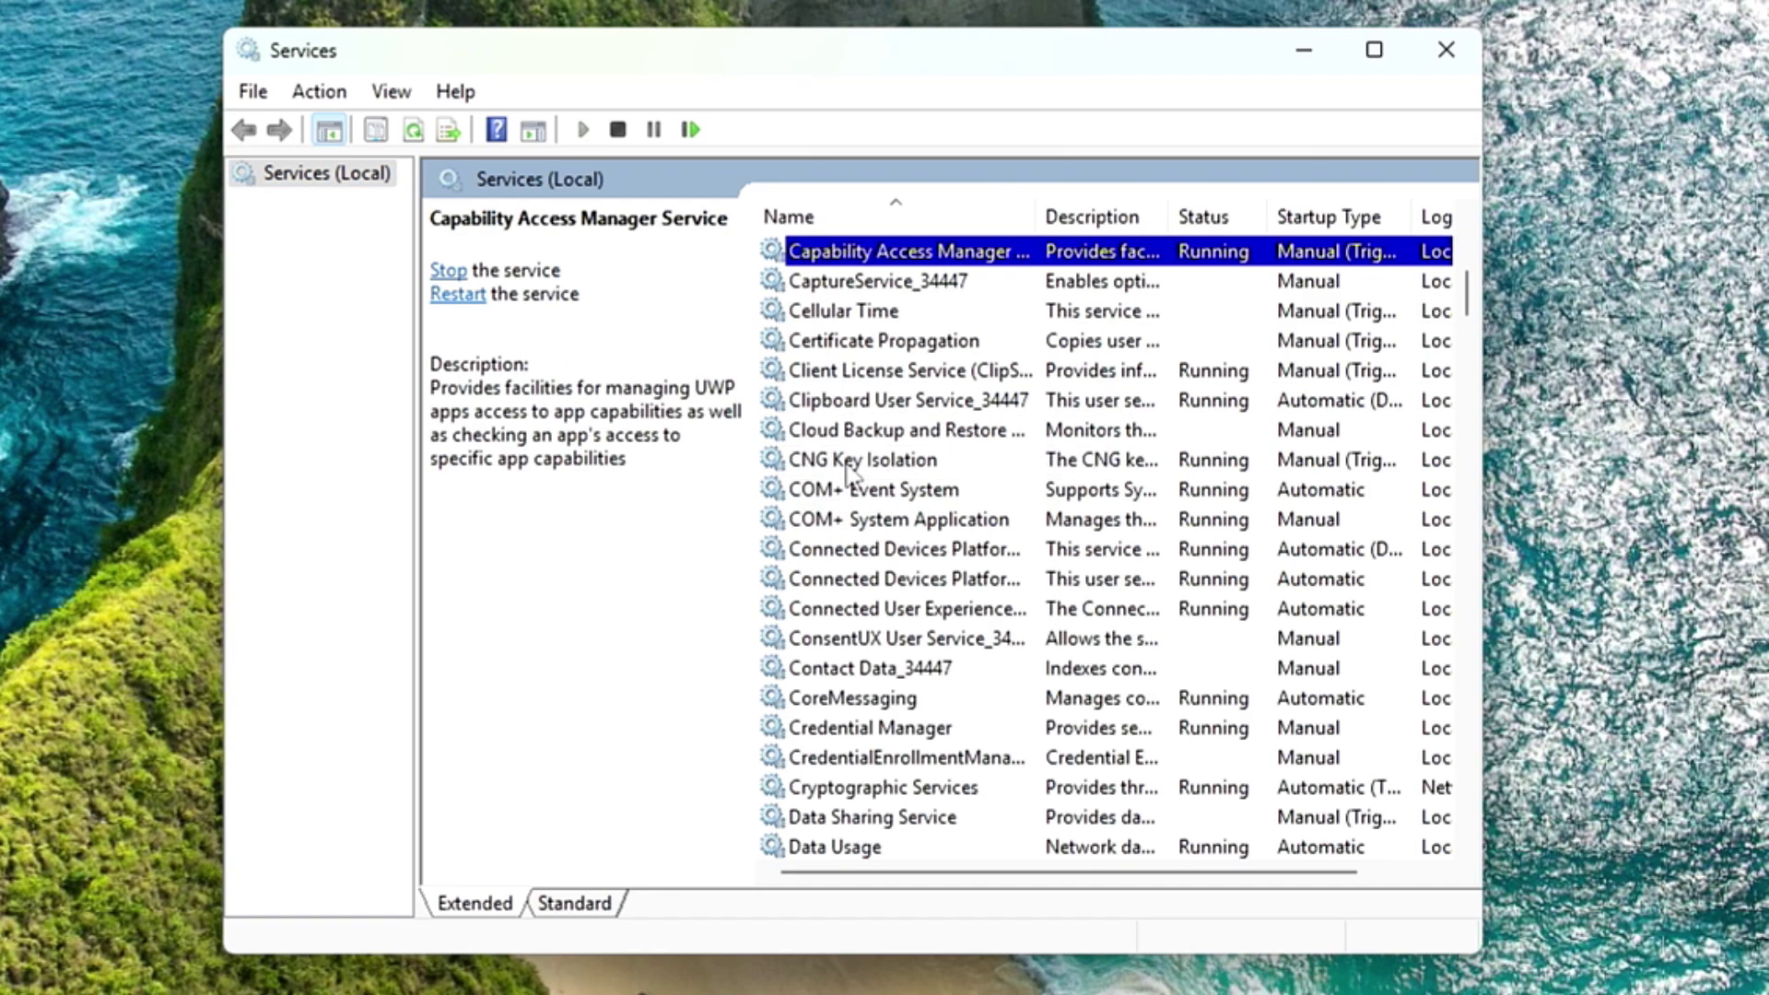
scroll(846, 468, down, 2)
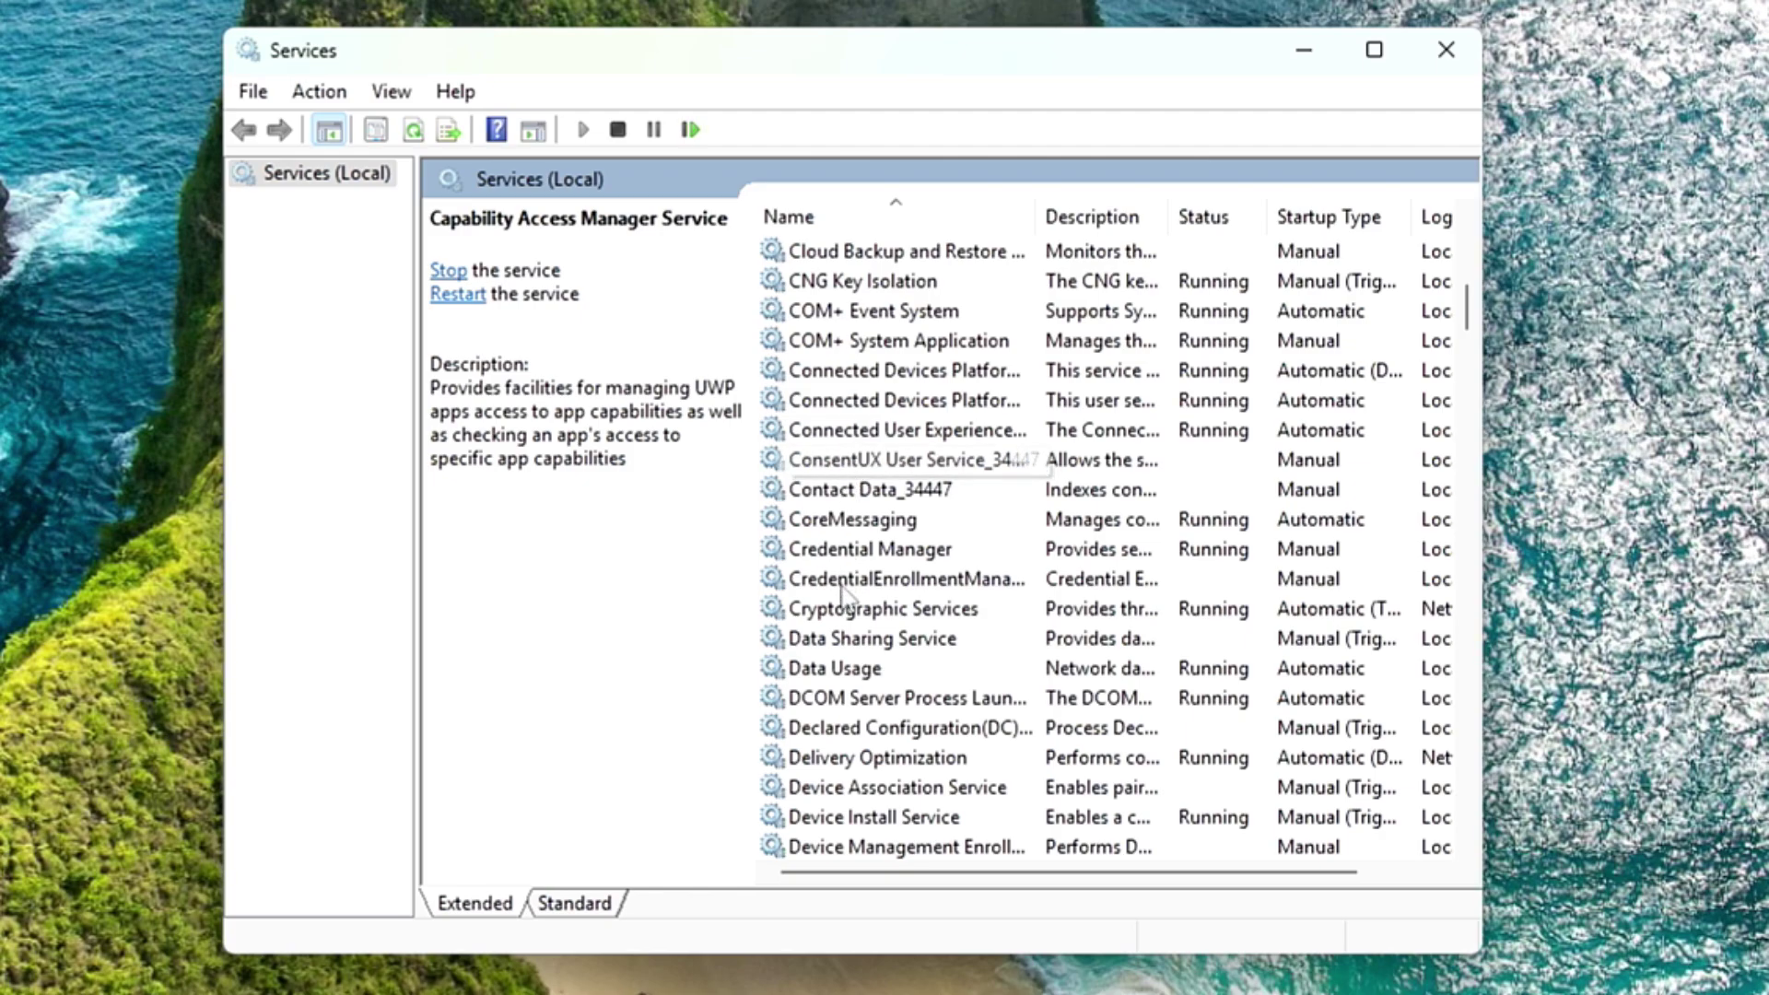
click(861, 435)
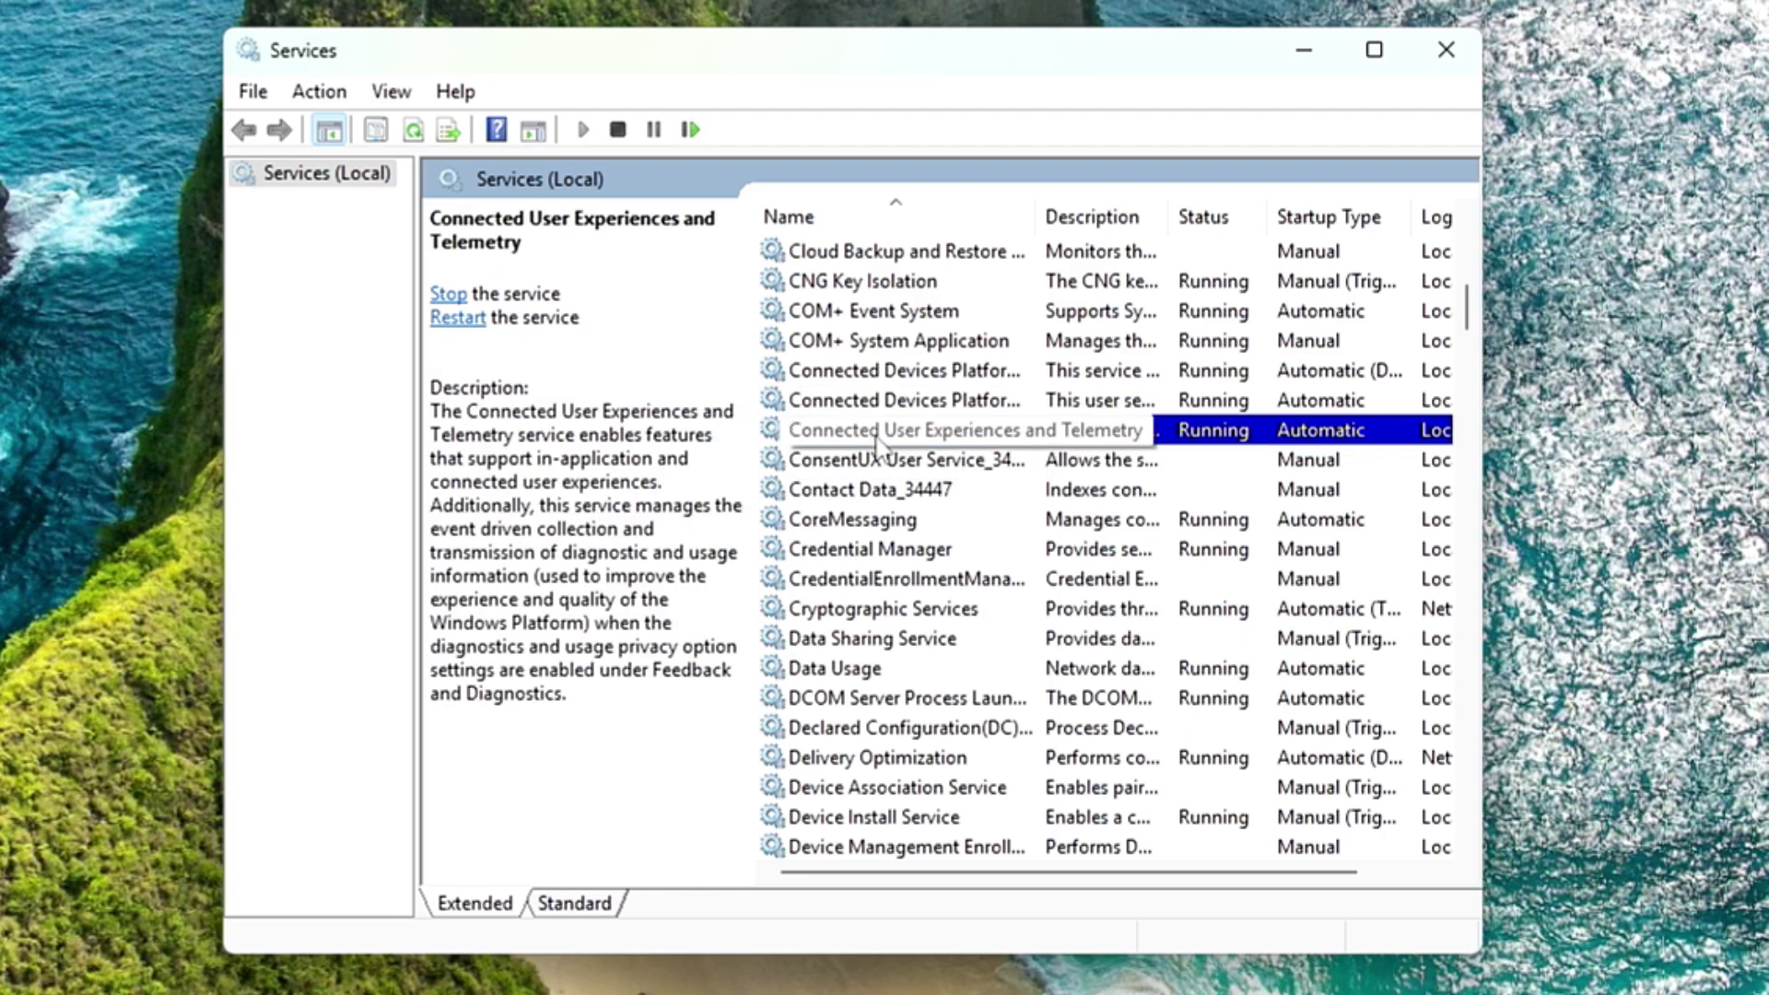
double_click(877, 444)
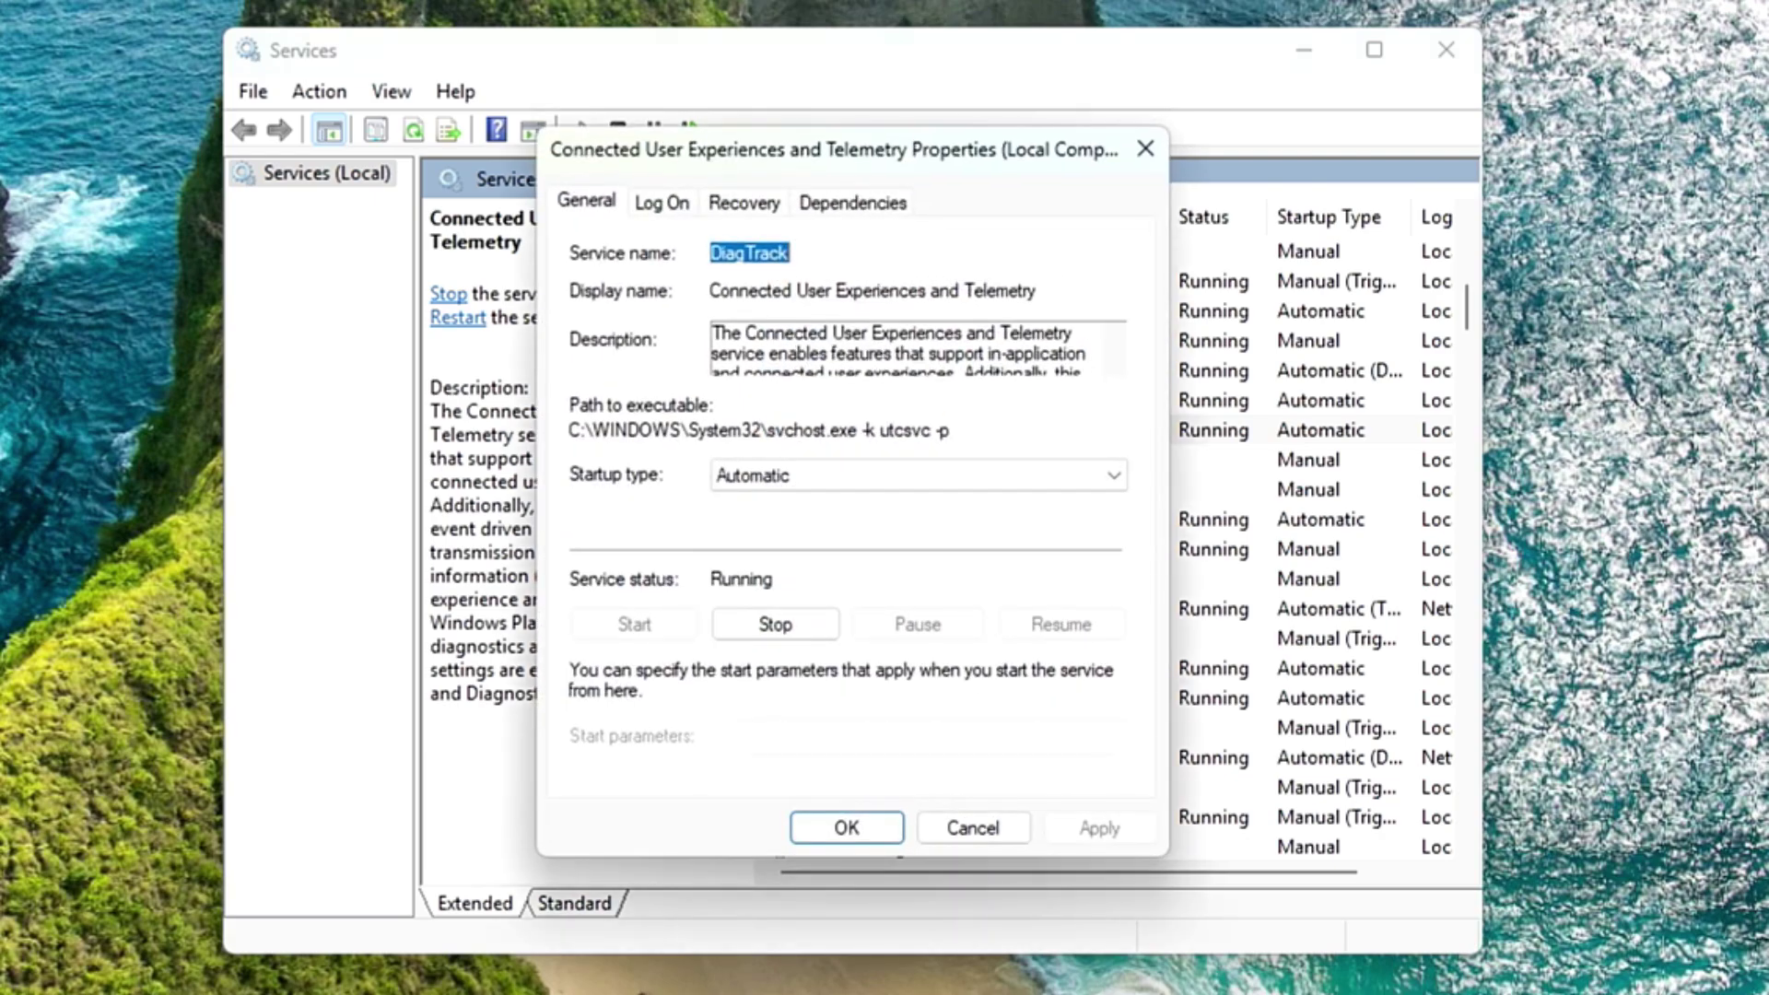
click(805, 479)
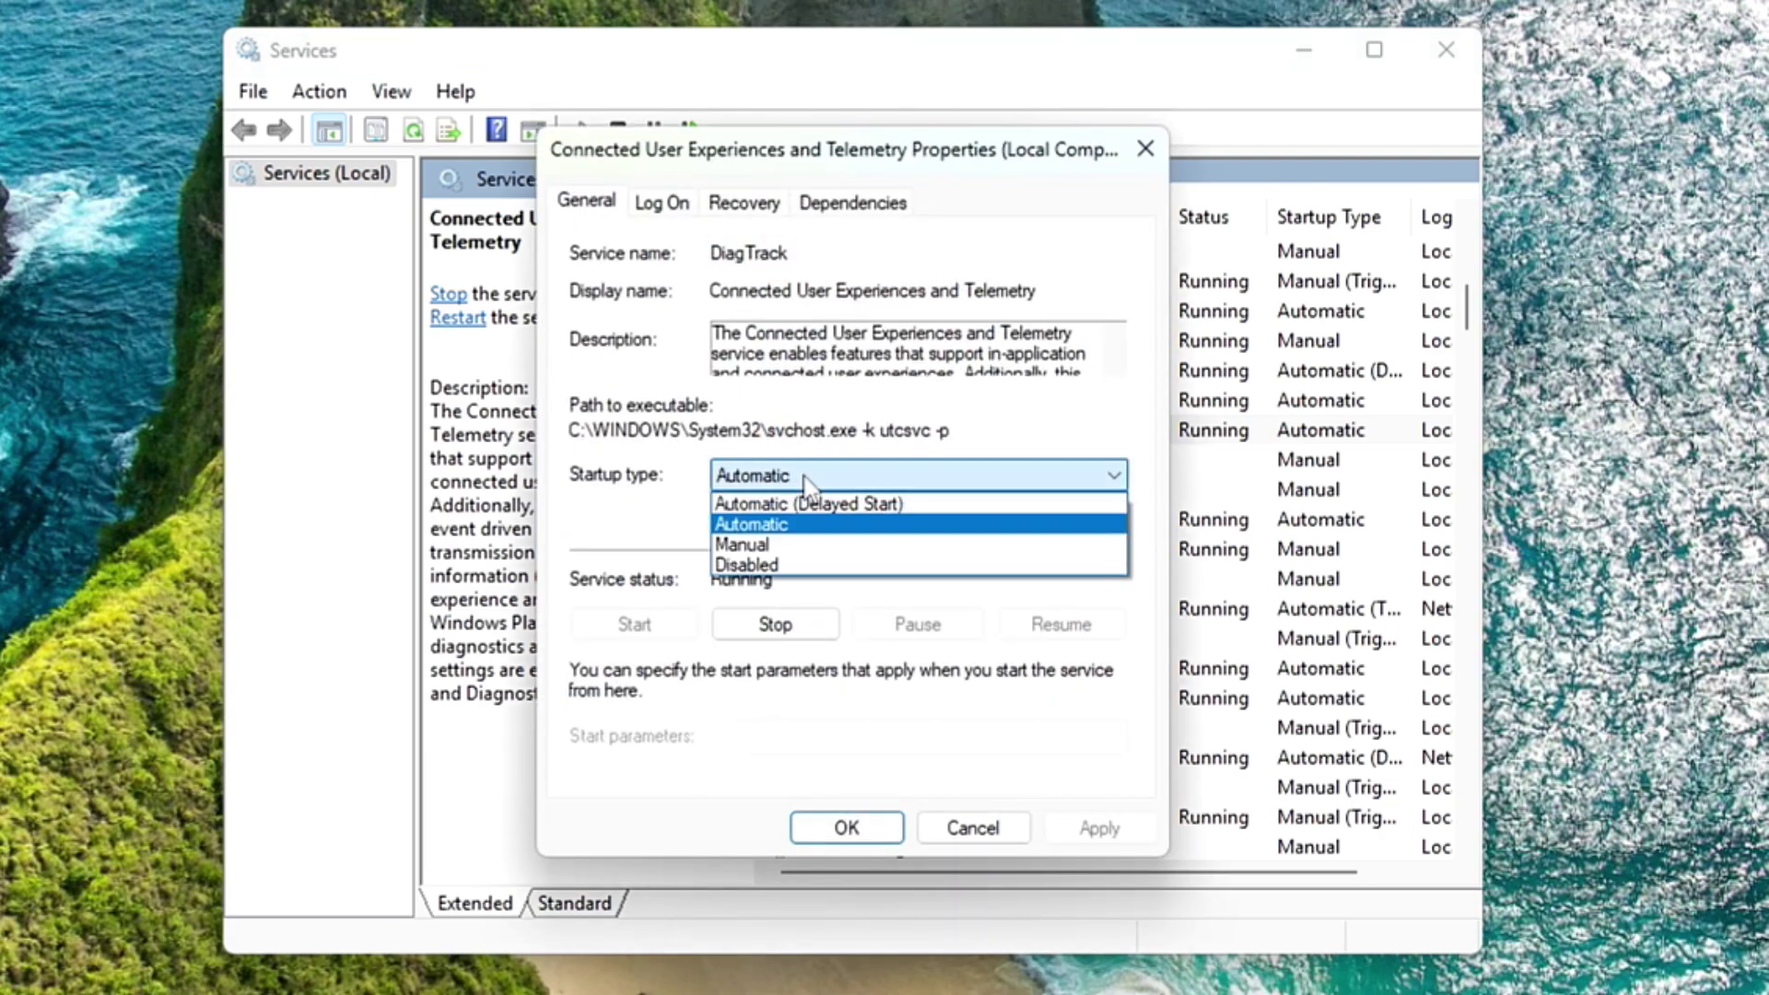
click(748, 564)
click(790, 636)
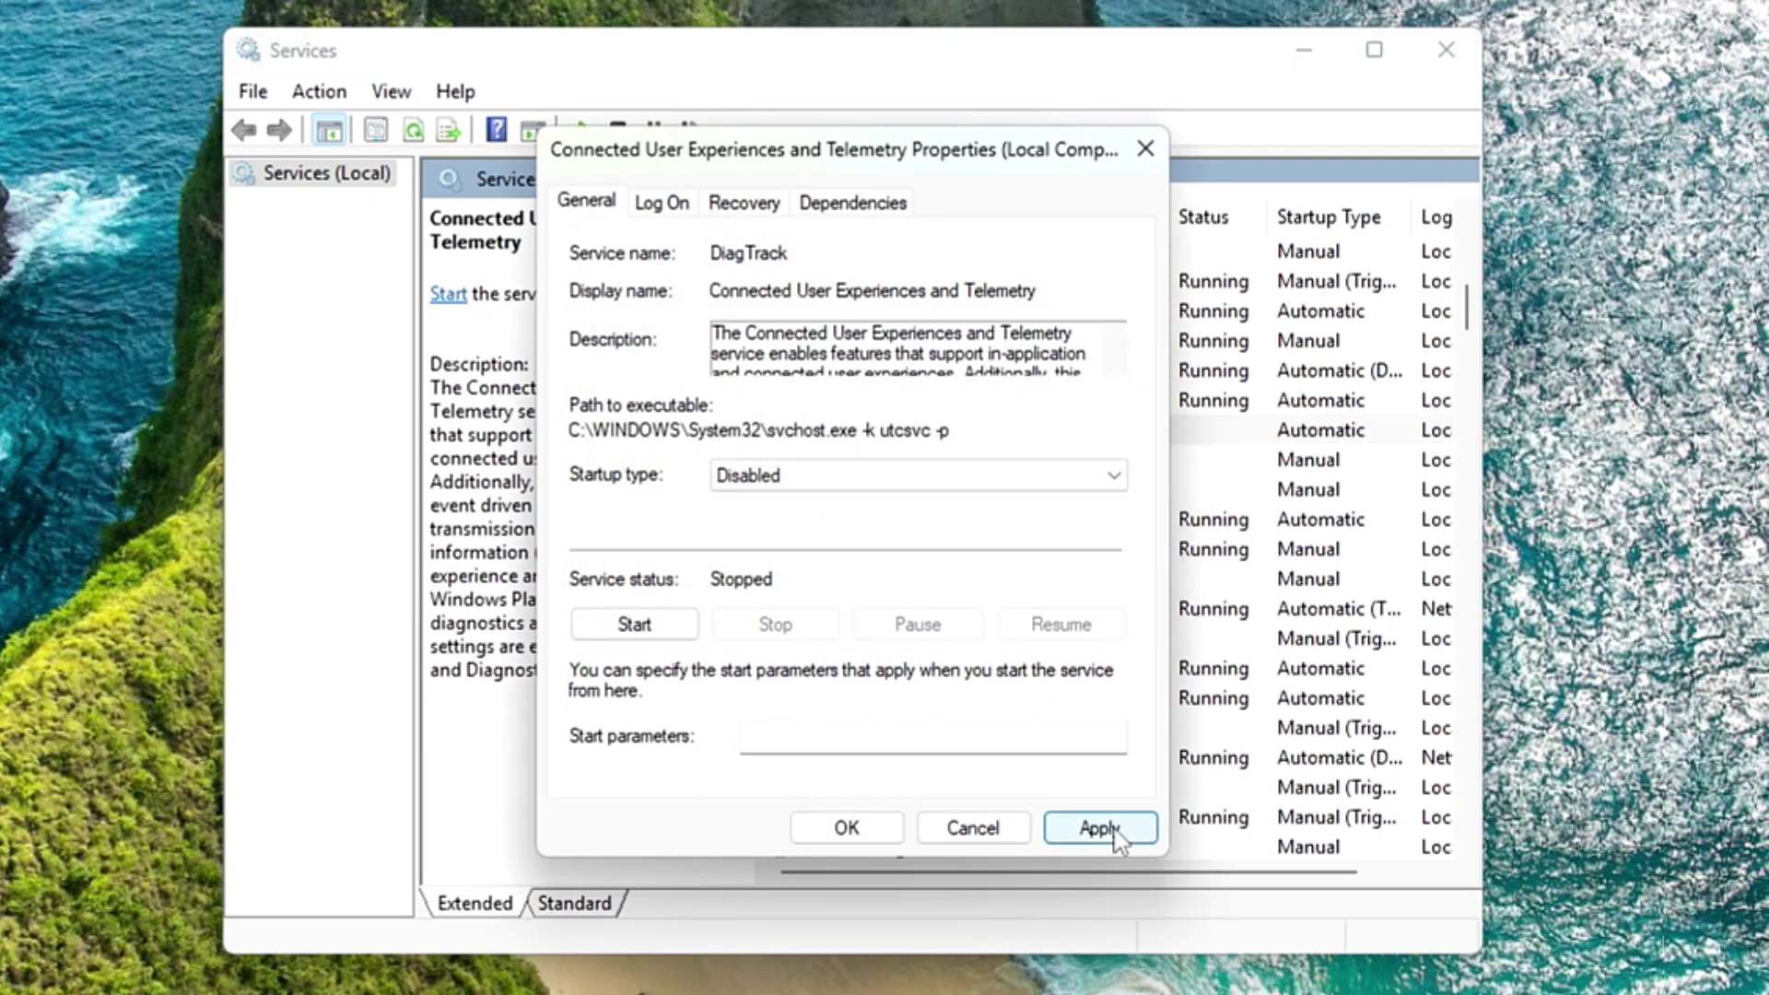
click(1111, 829)
click(866, 827)
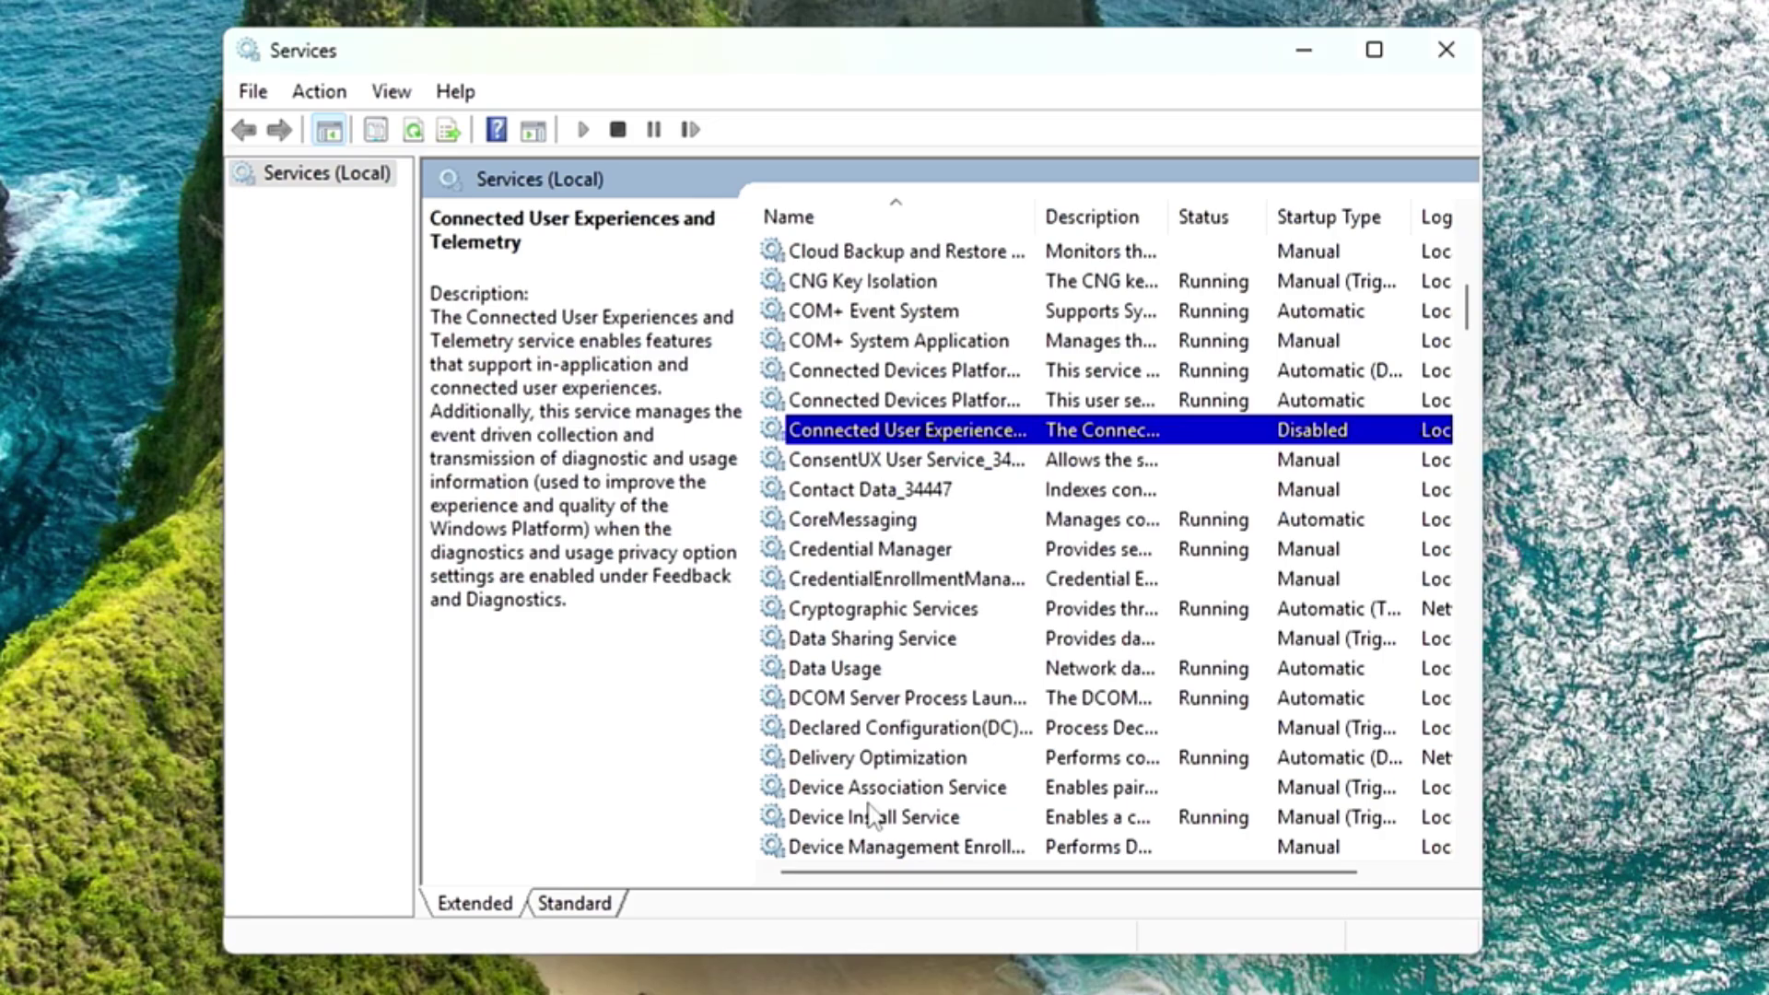
- Set Cryptographic Services to Disabled and stop it along with its dependent services
click(855, 613)
double_click(855, 613)
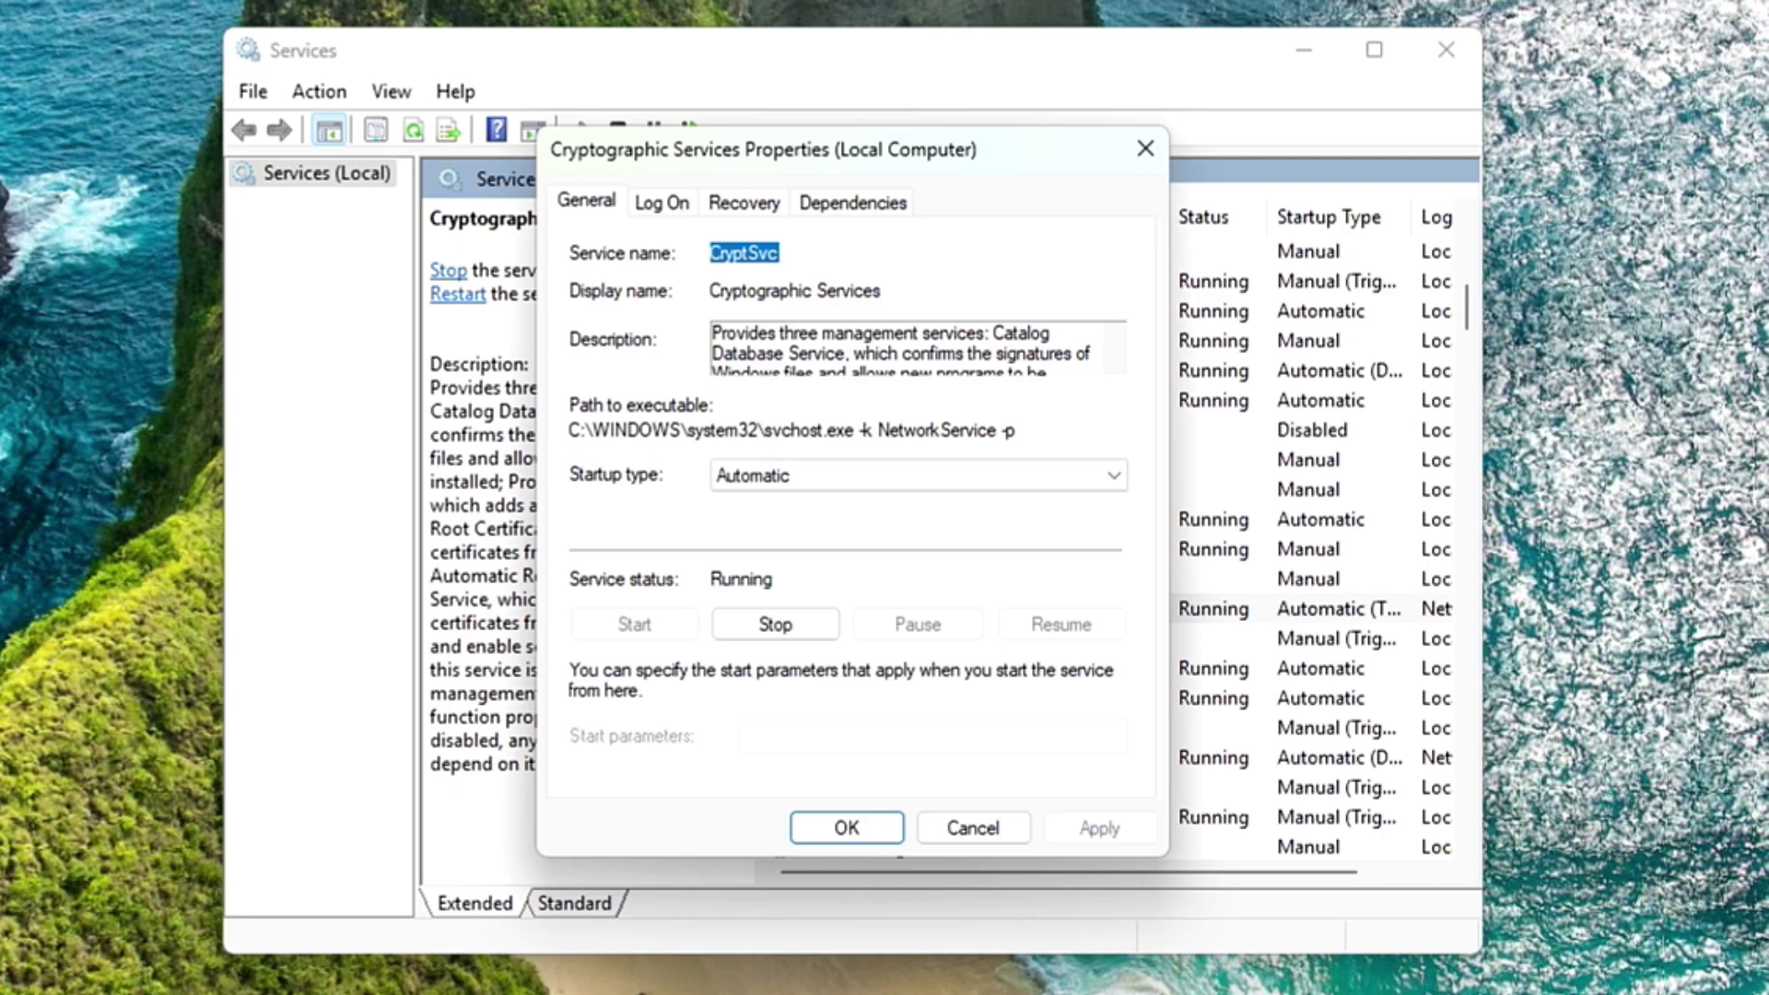
click(789, 474)
click(783, 581)
click(777, 624)
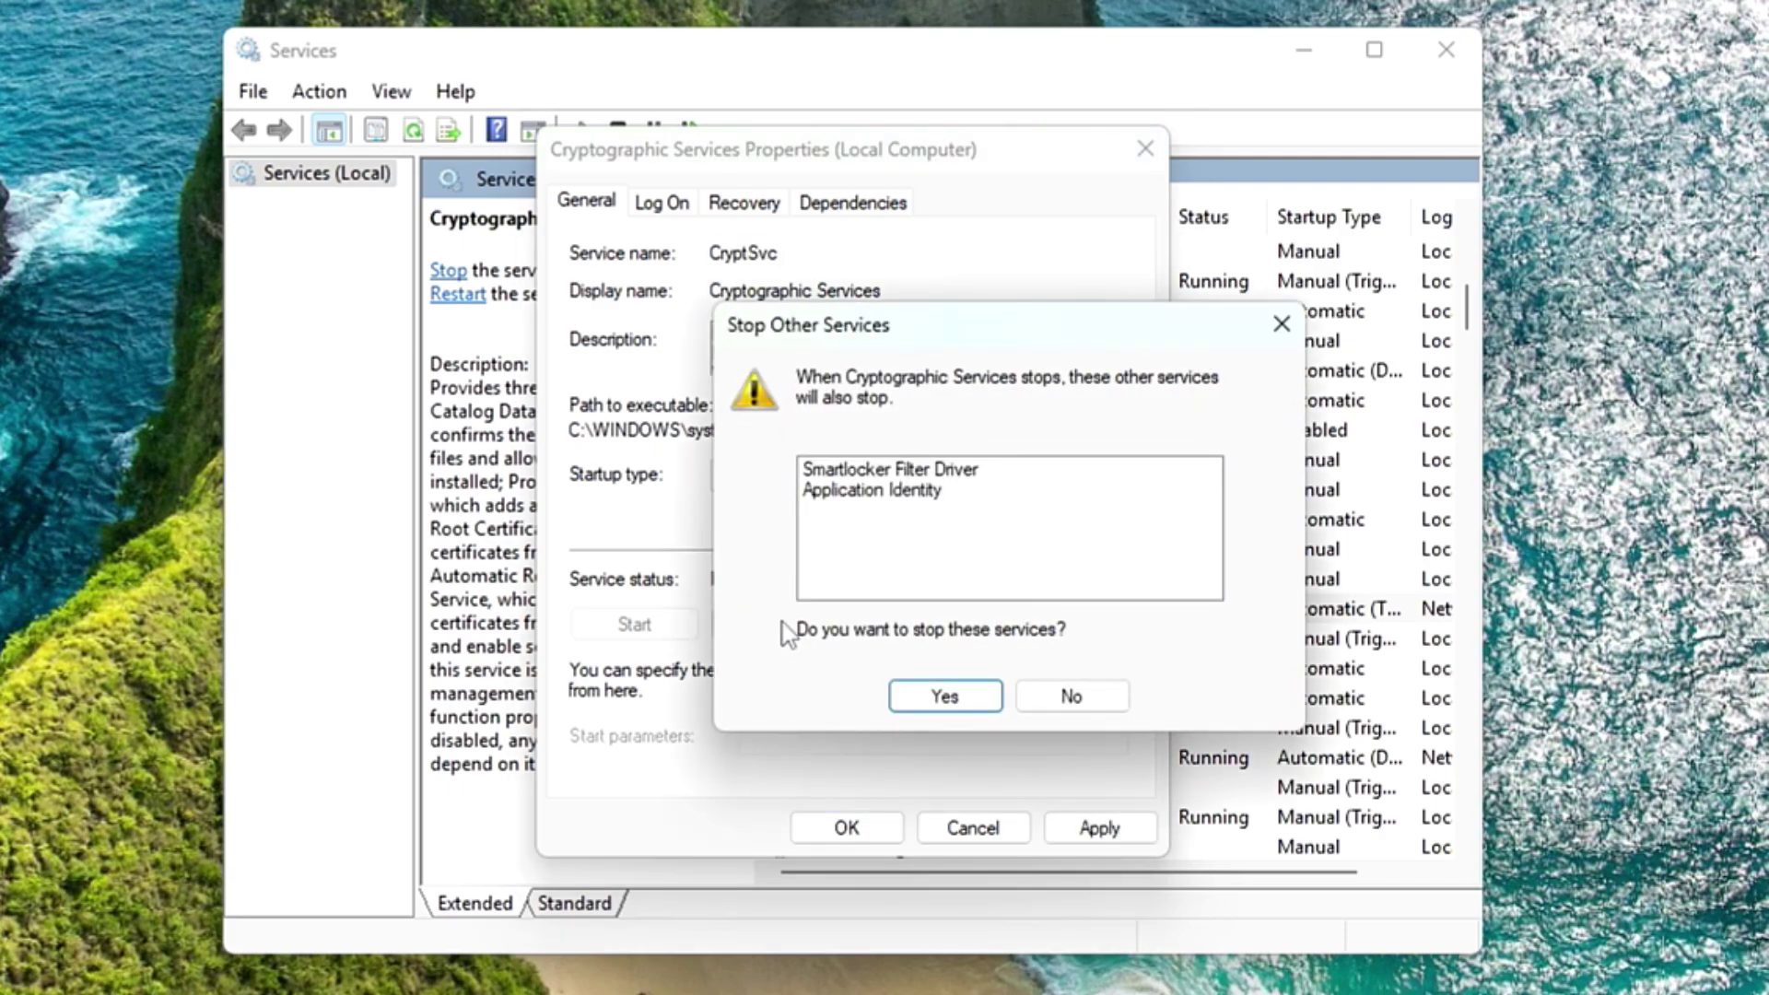
click(947, 697)
click(1097, 827)
click(849, 827)
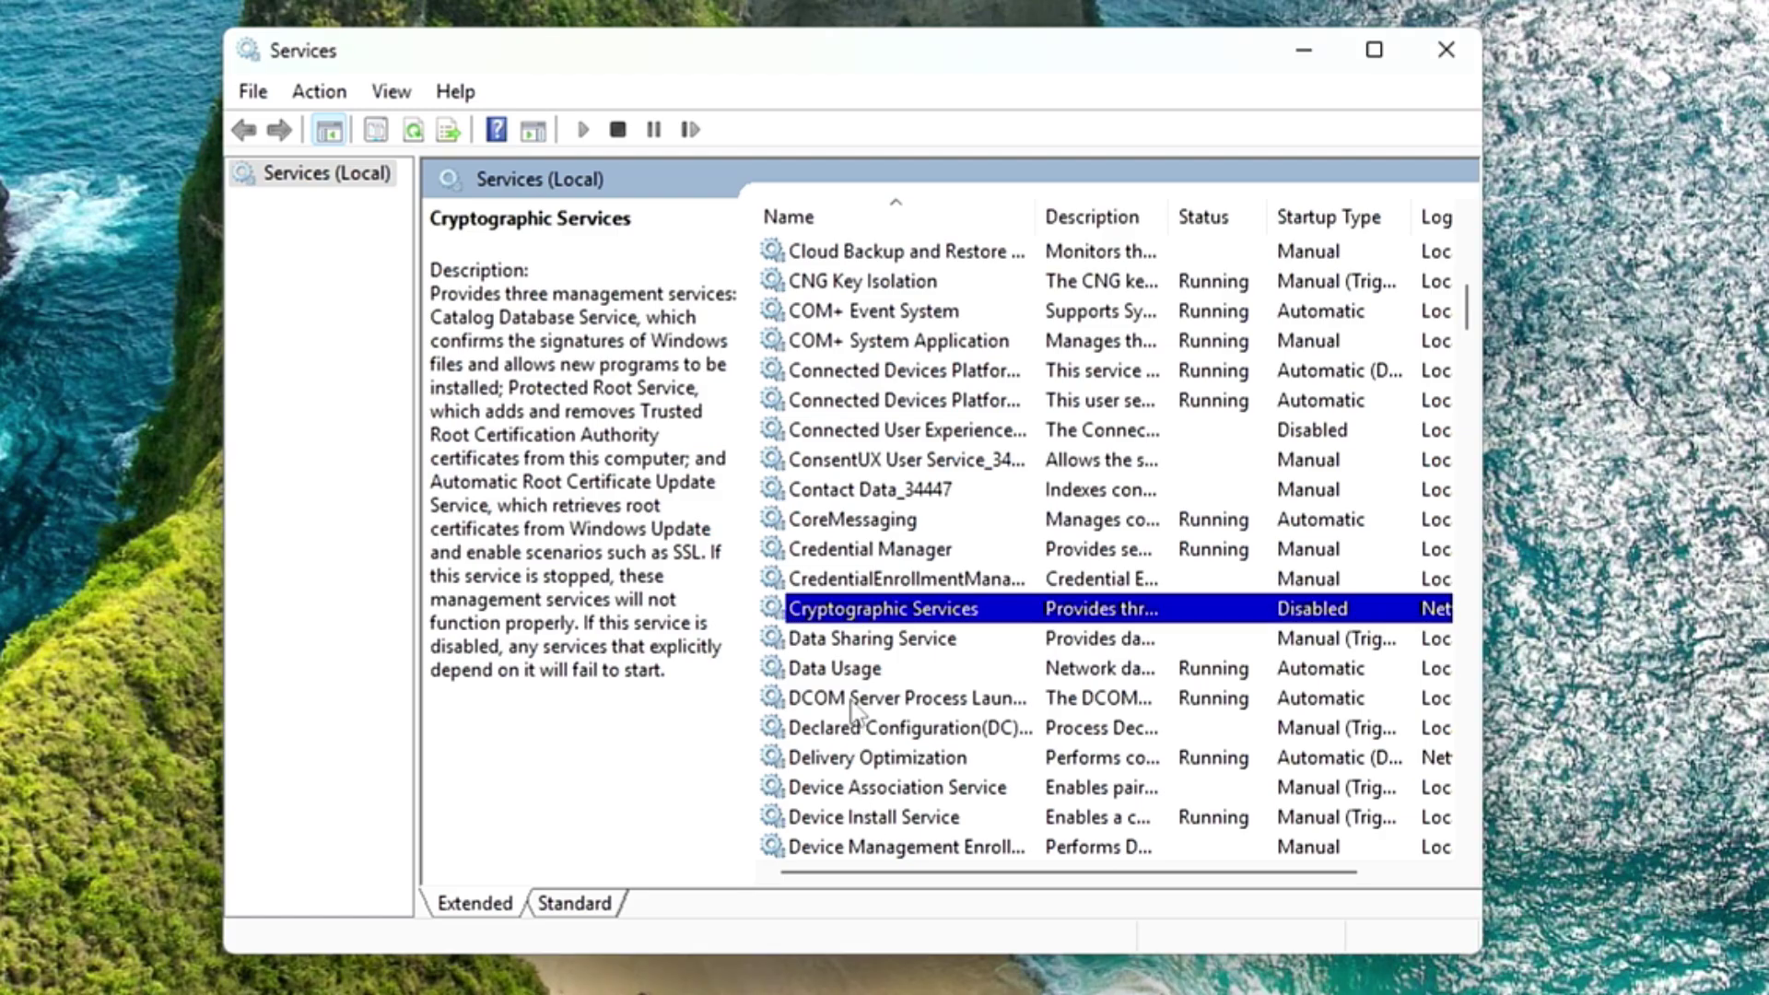
- Scroll down the services list and select Downloaded Maps Manager
scroll(866, 687, down, 1)
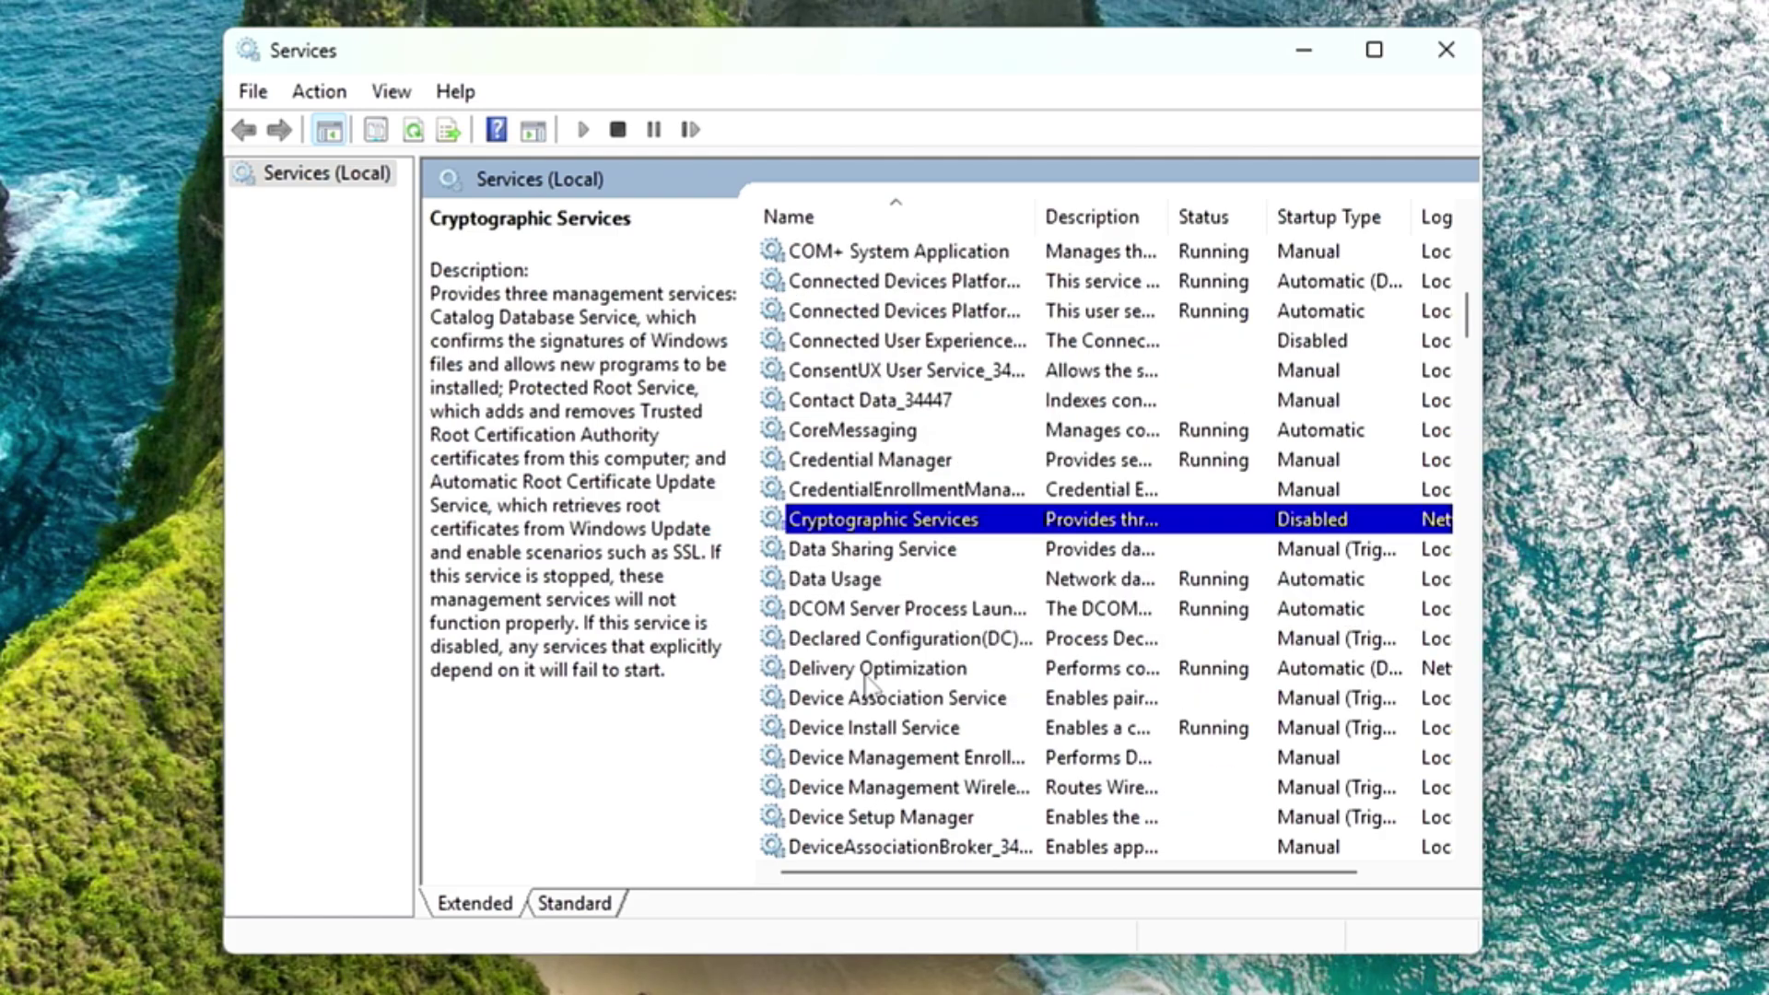
scroll(866, 686, down, 1)
scroll(852, 679, down, 6)
click(851, 670)
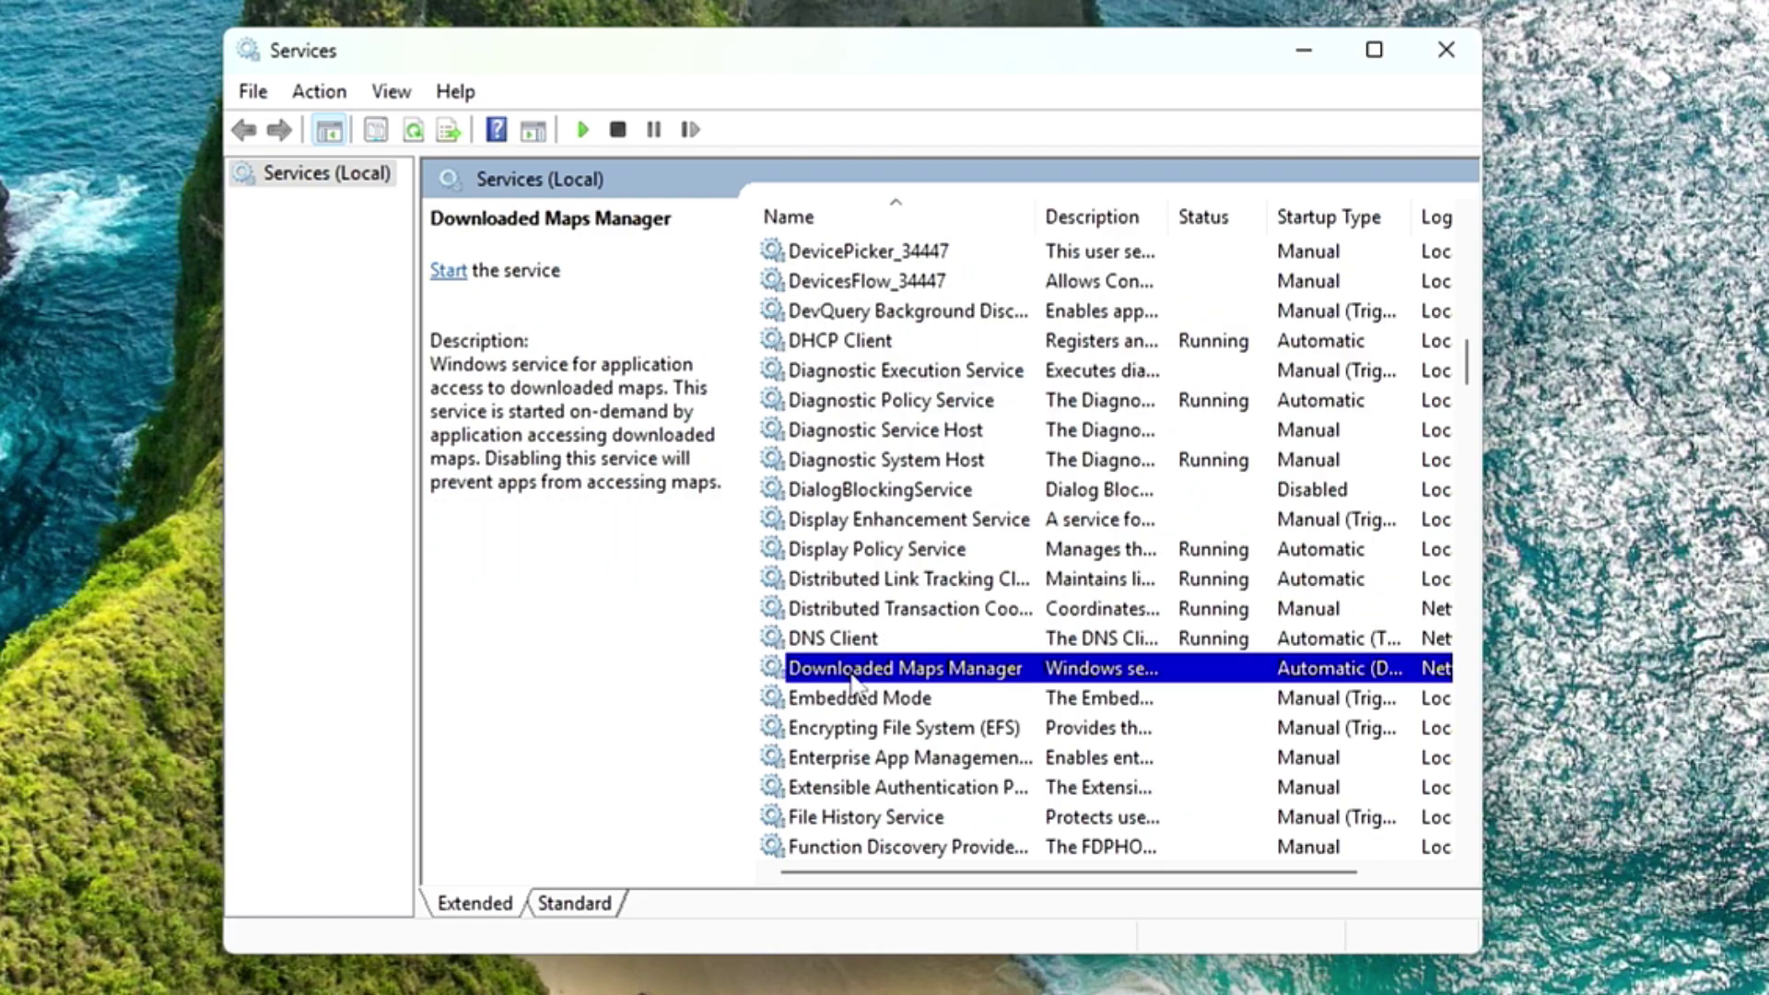
- Set Downloaded Maps Manager's startup type to Disabled
double_click(852, 679)
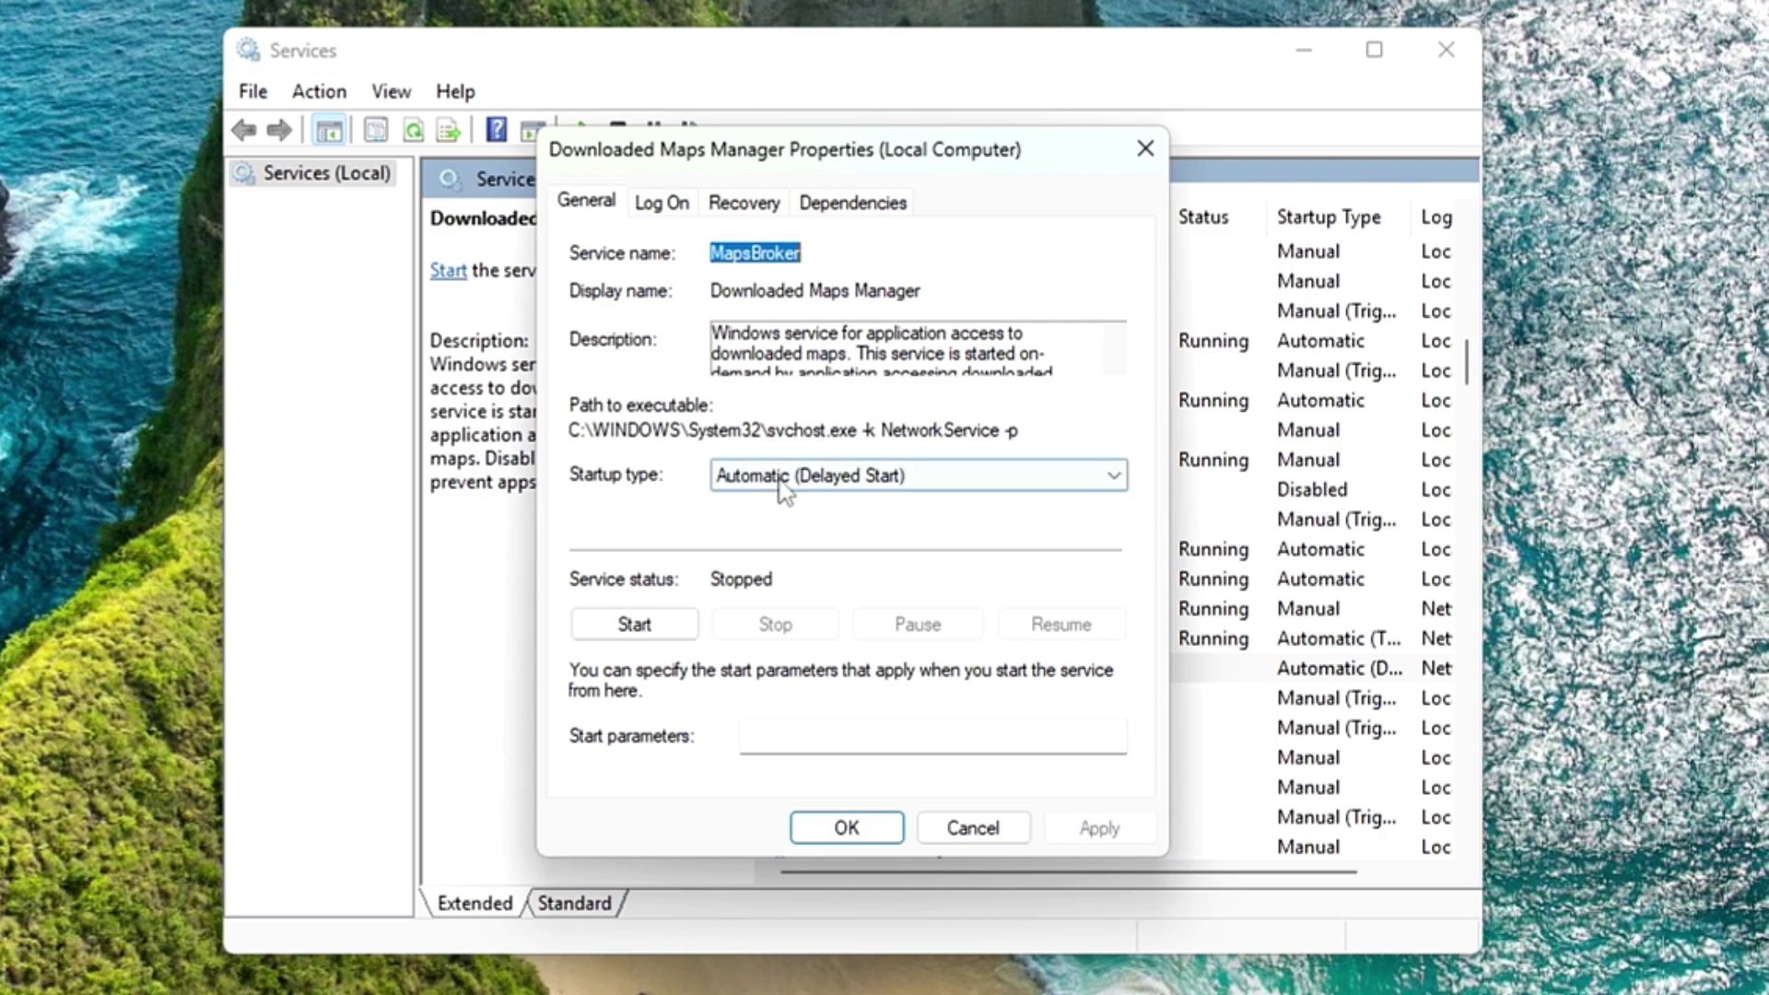
click(778, 475)
click(762, 564)
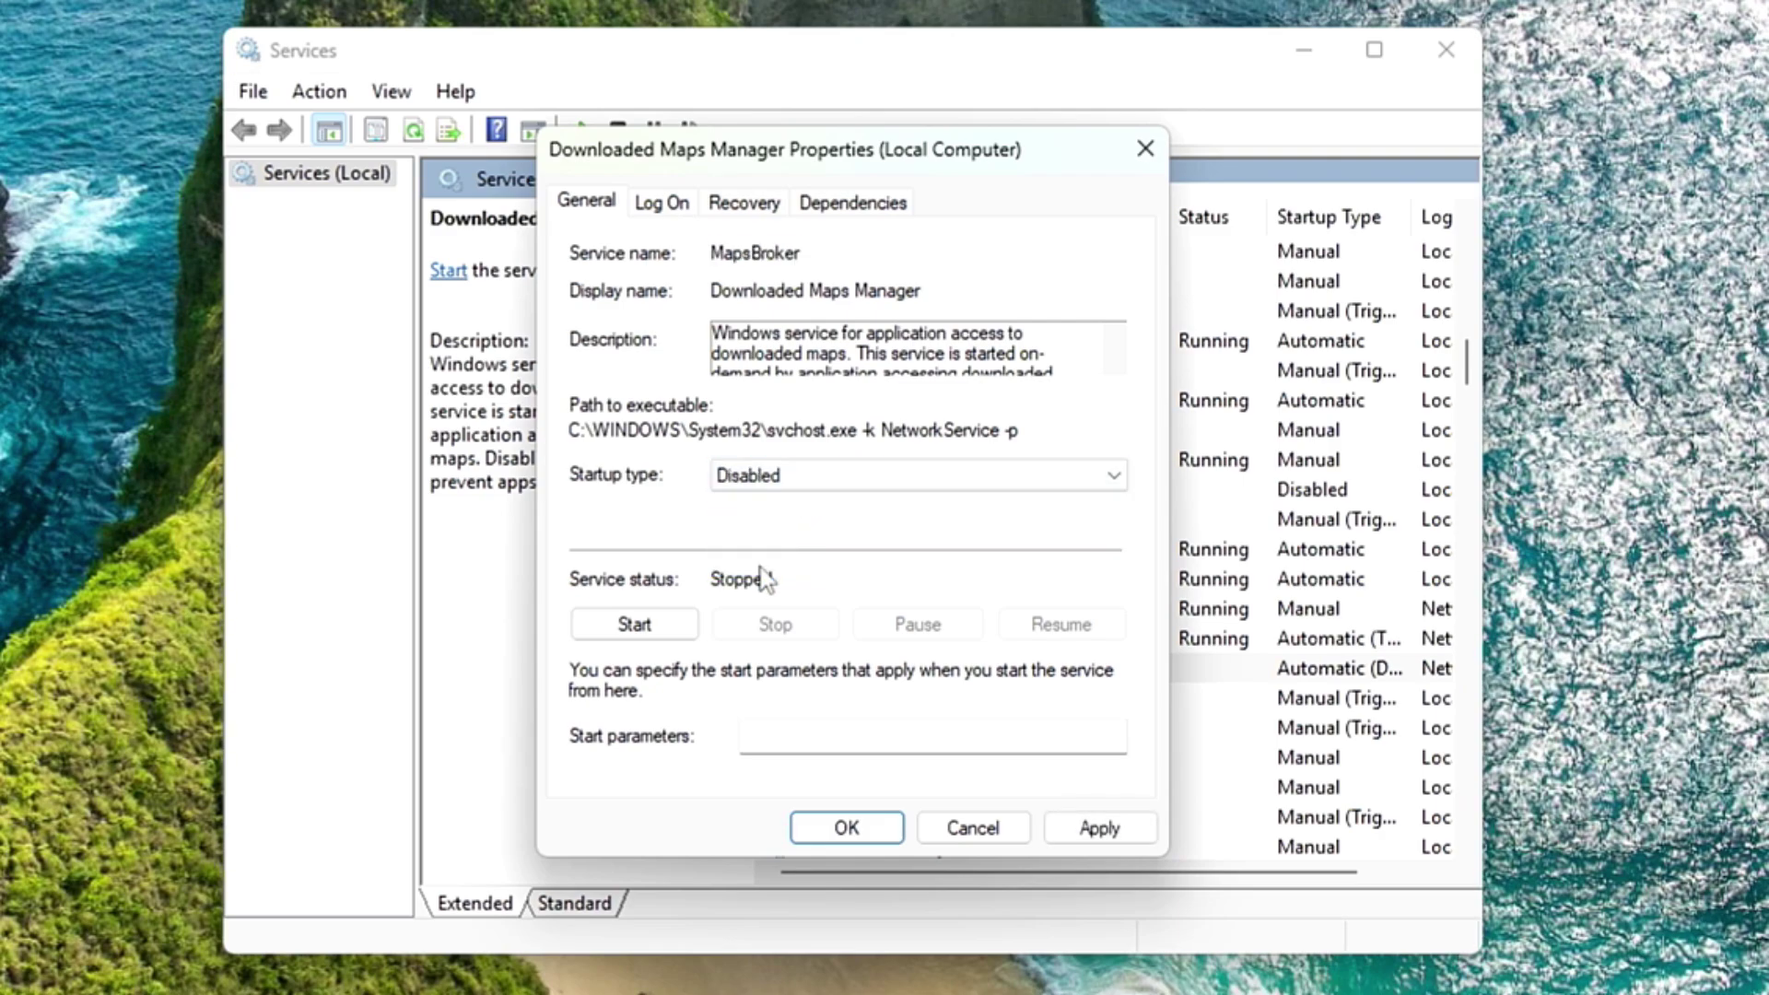
click(1100, 827)
click(846, 828)
- Choose Disabled as the Geolocation Service startup type
scroll(857, 728, down, 3)
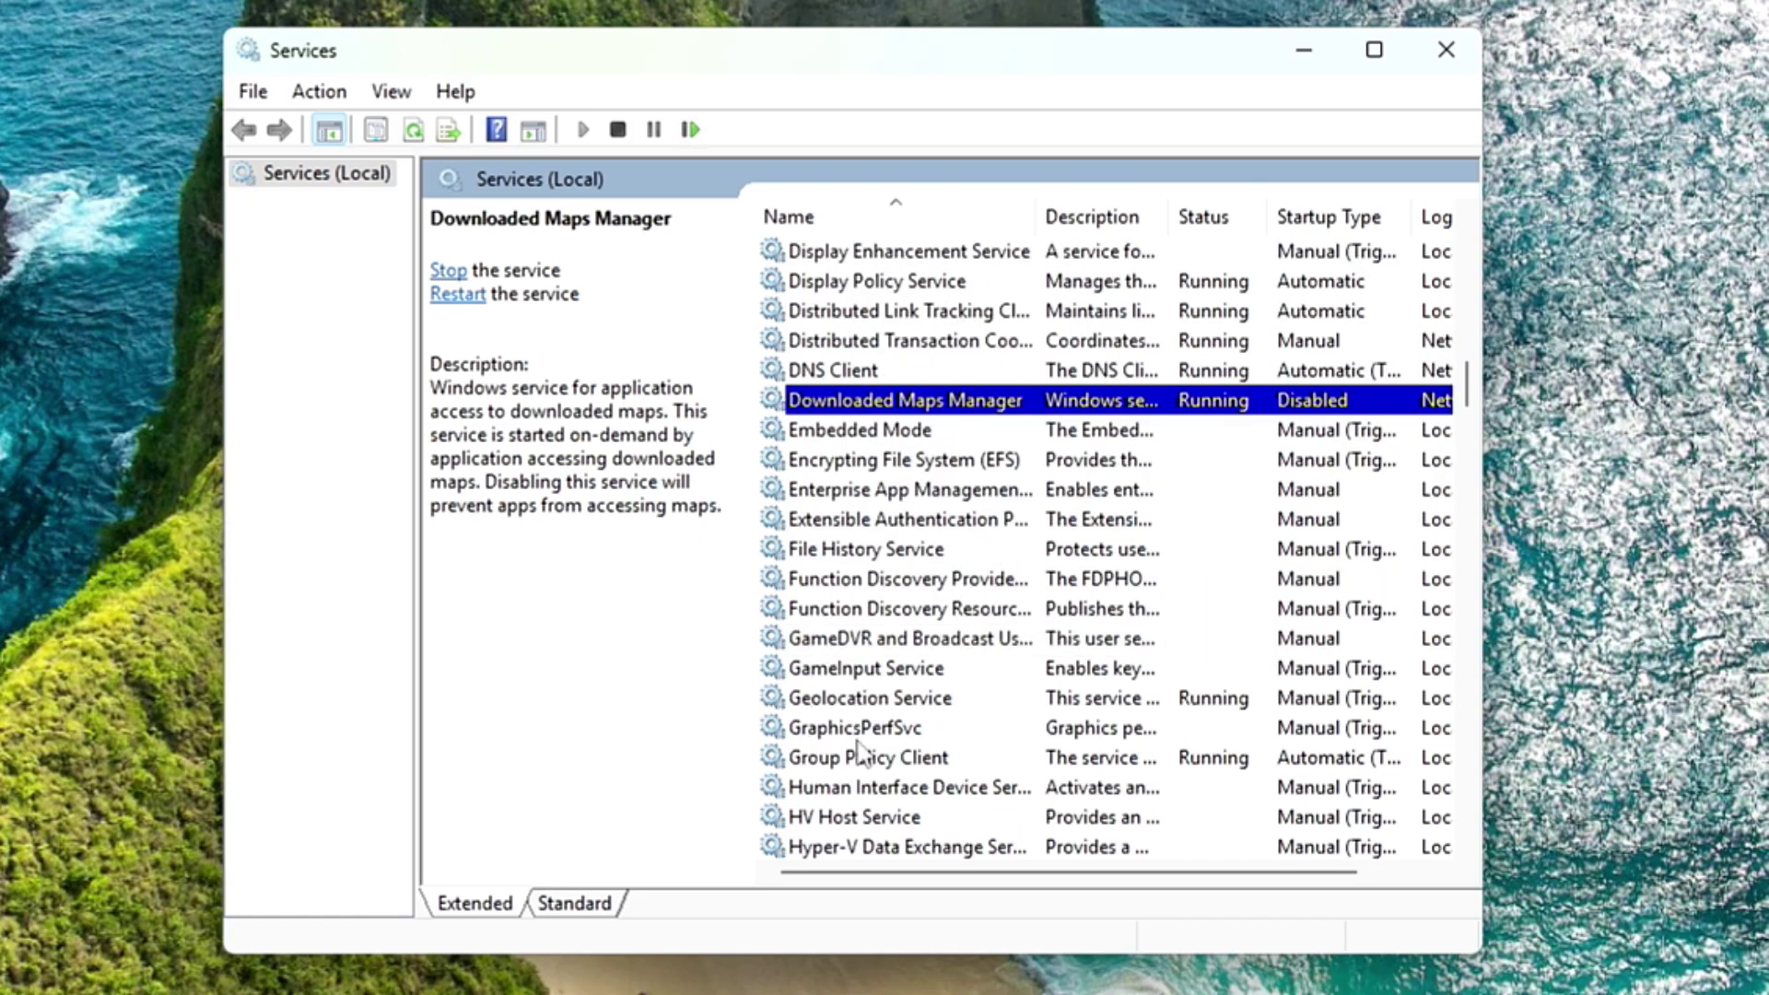
double_click(854, 702)
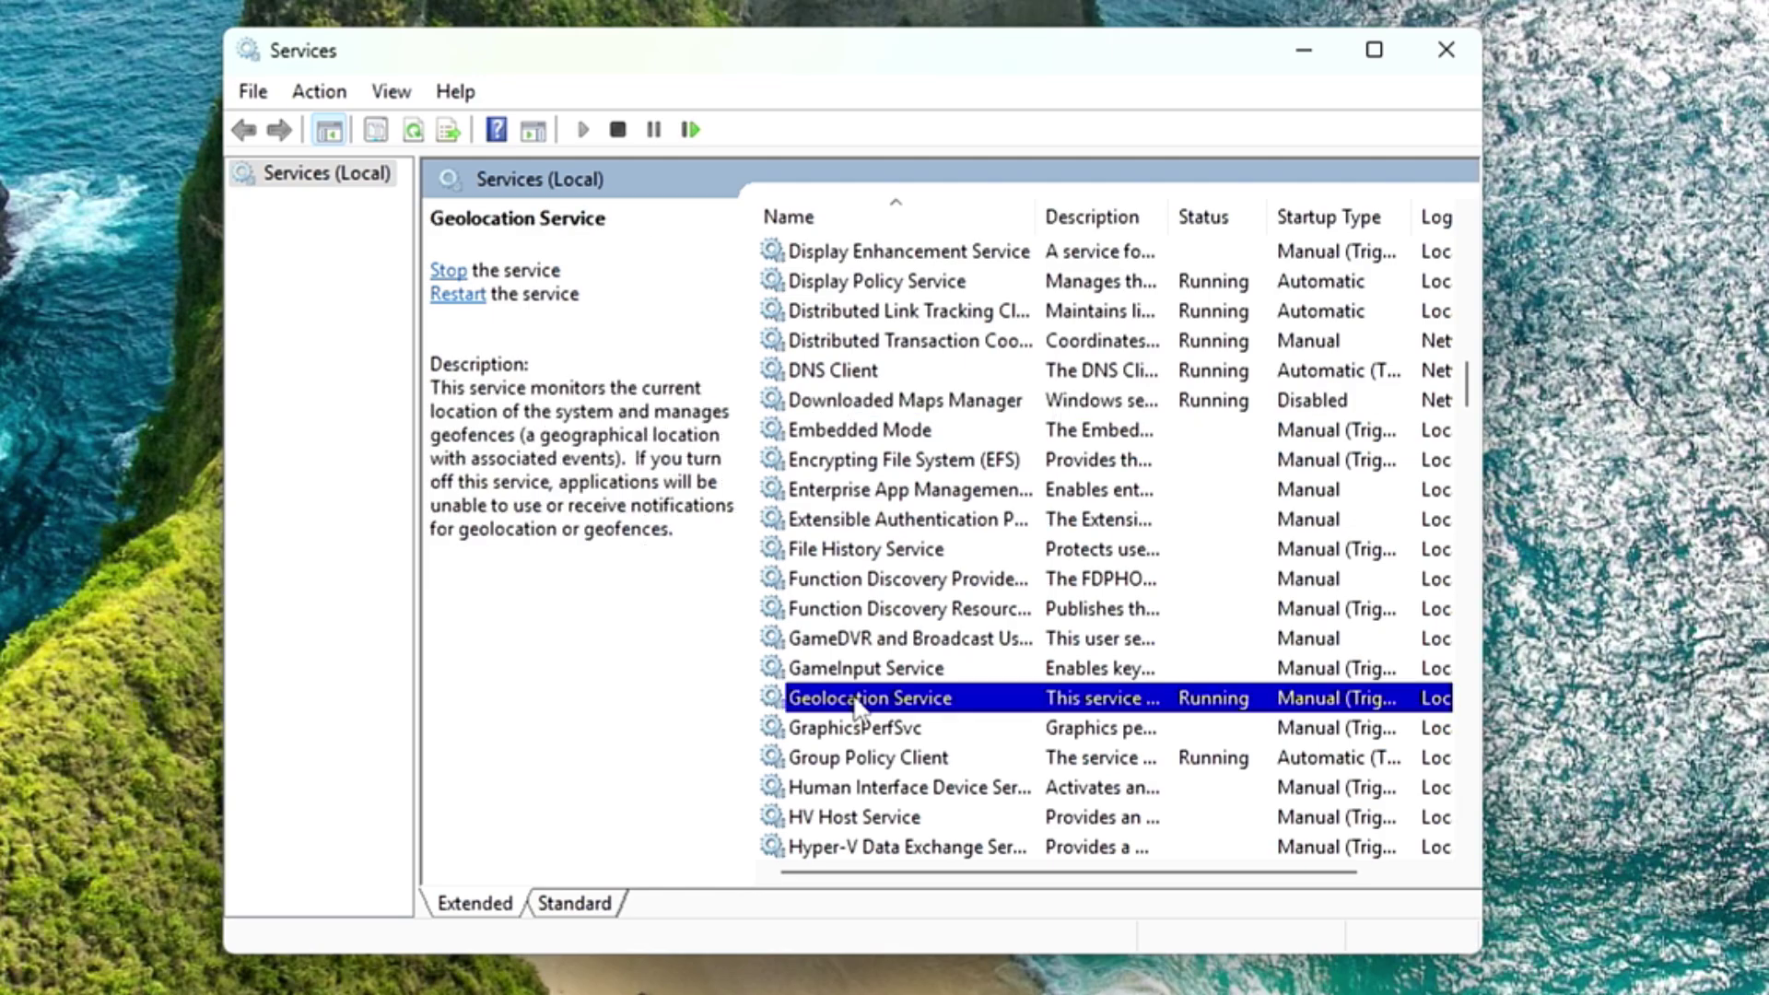
click(806, 478)
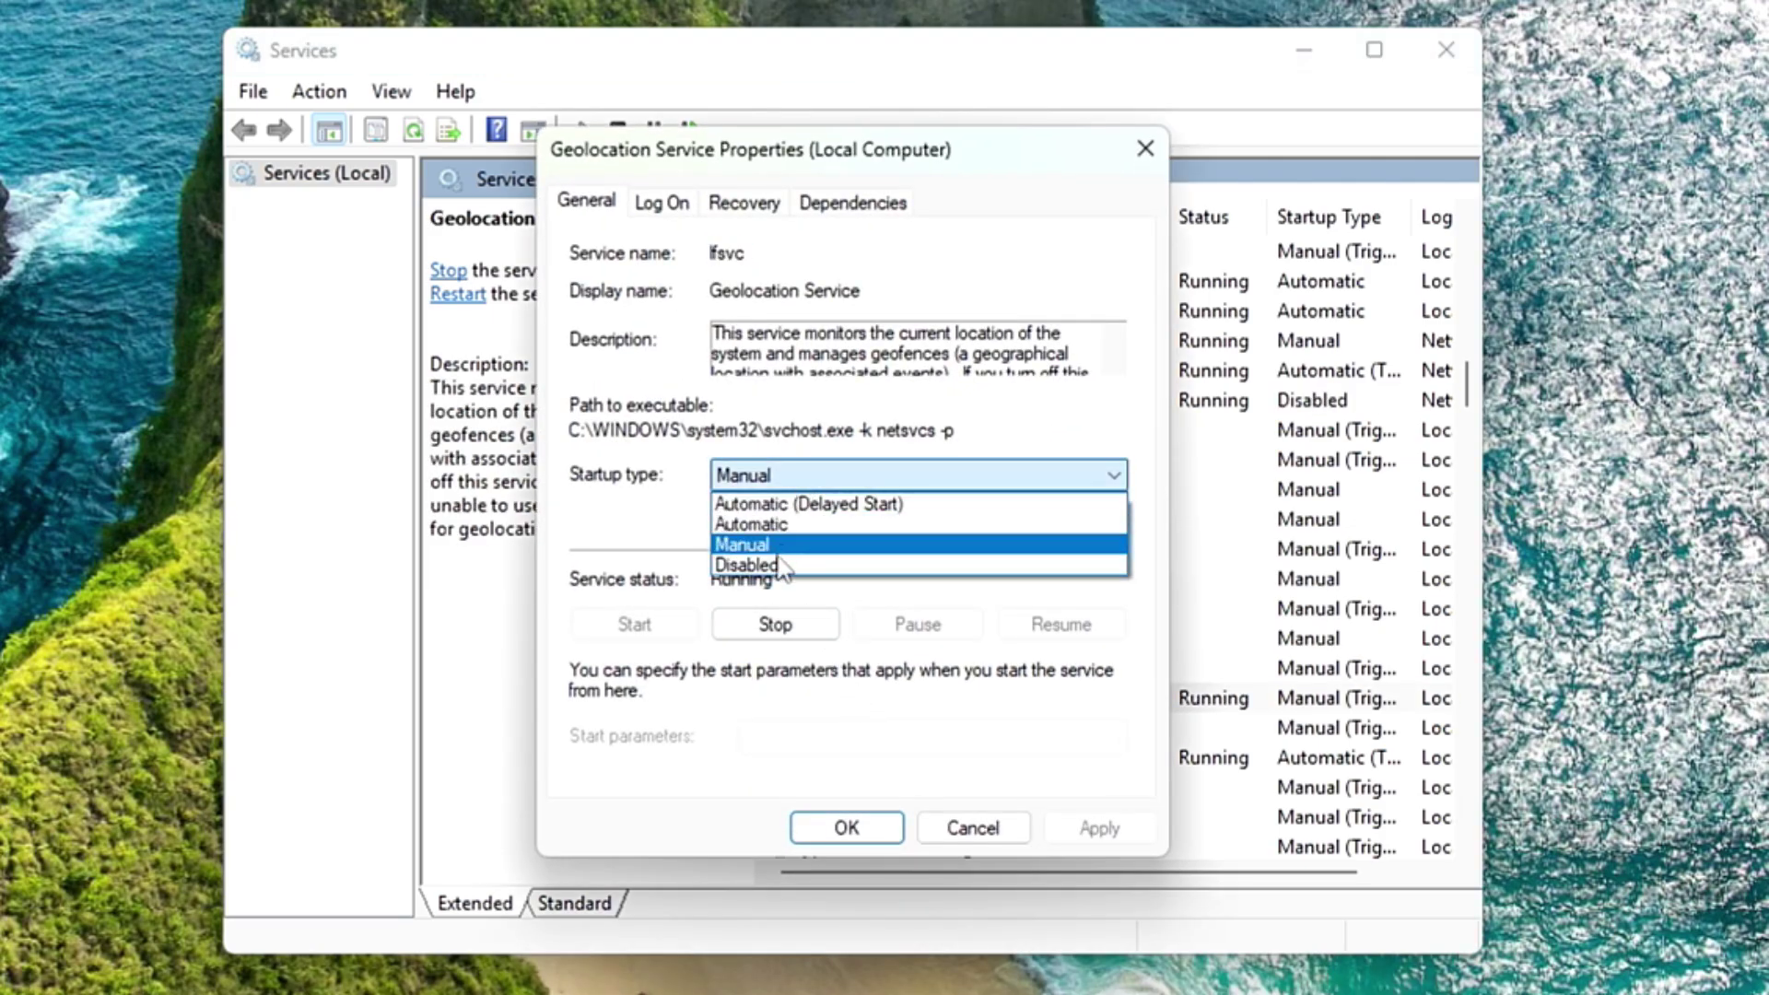
click(778, 564)
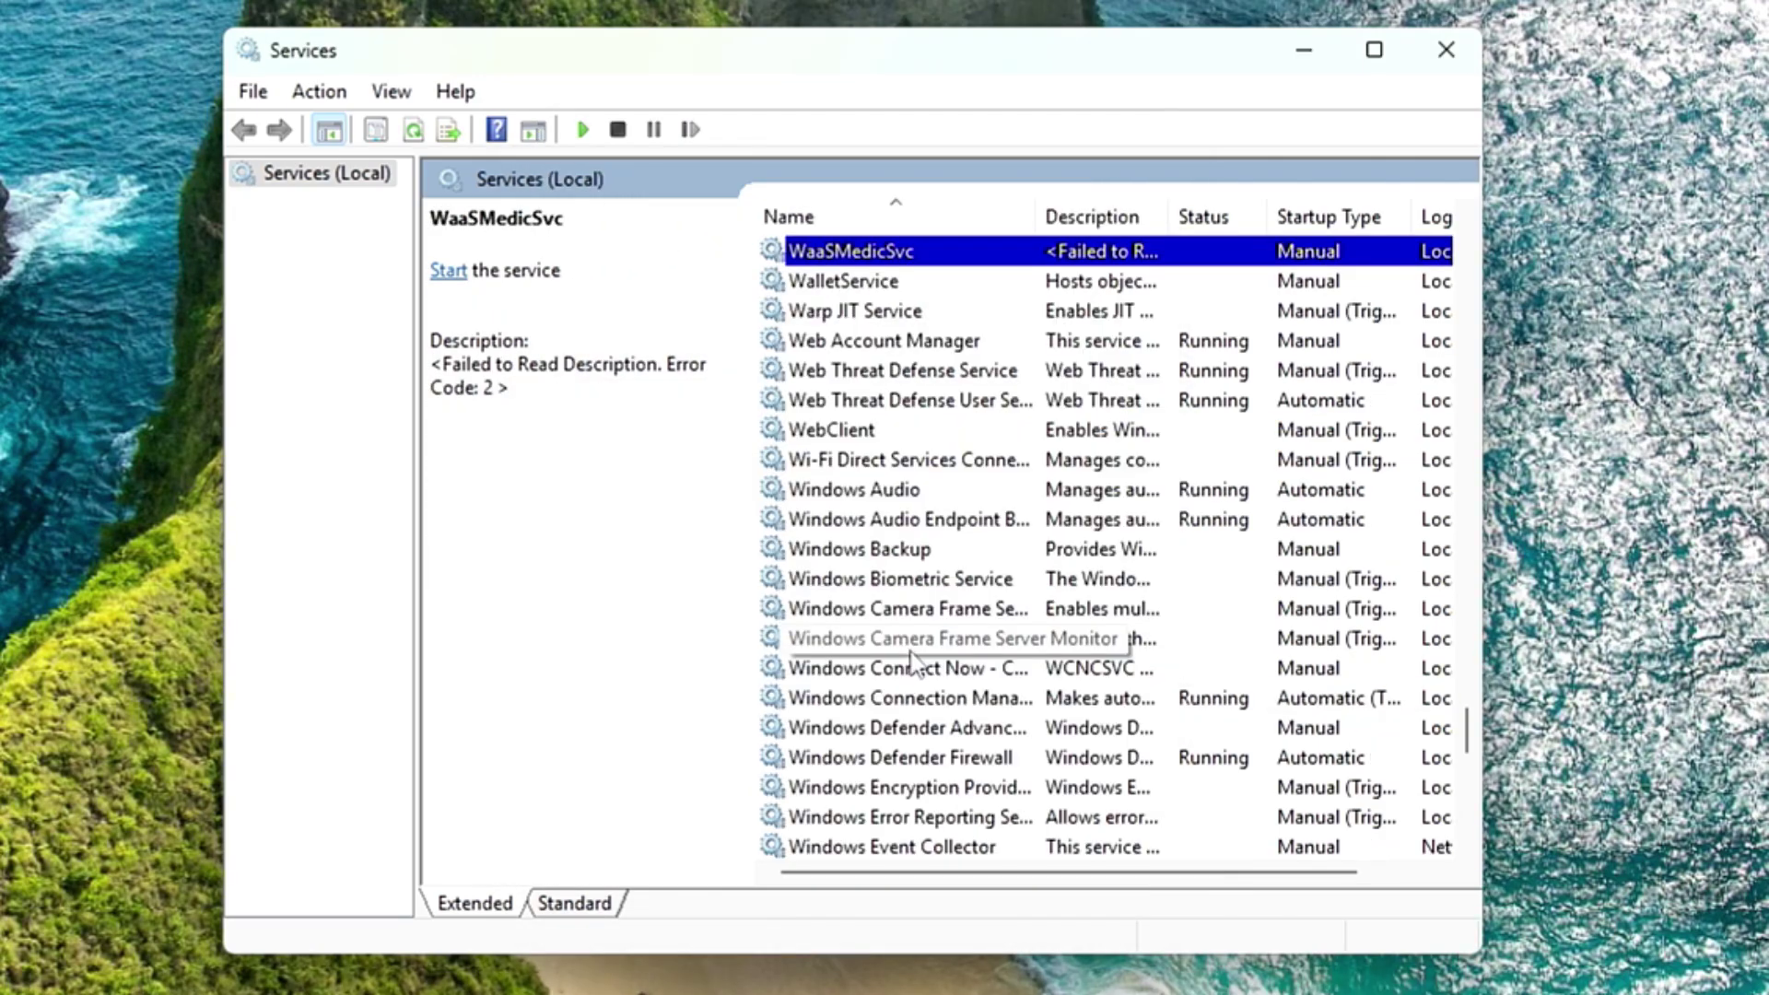
key(Down)
key(Down)
key(Down)
key(Down)
- Set the Windows Insider Service startup type to Disabled
key(Down)
key(Down)
key(Down)
key(Down)
key(Down)
key(Down)
key(Down)
key(Down)
key(Down)
key(Down)
key(Down)
key(Down)
key(Down)
key(Down)
key(Down)
key(Down)
key(Down)
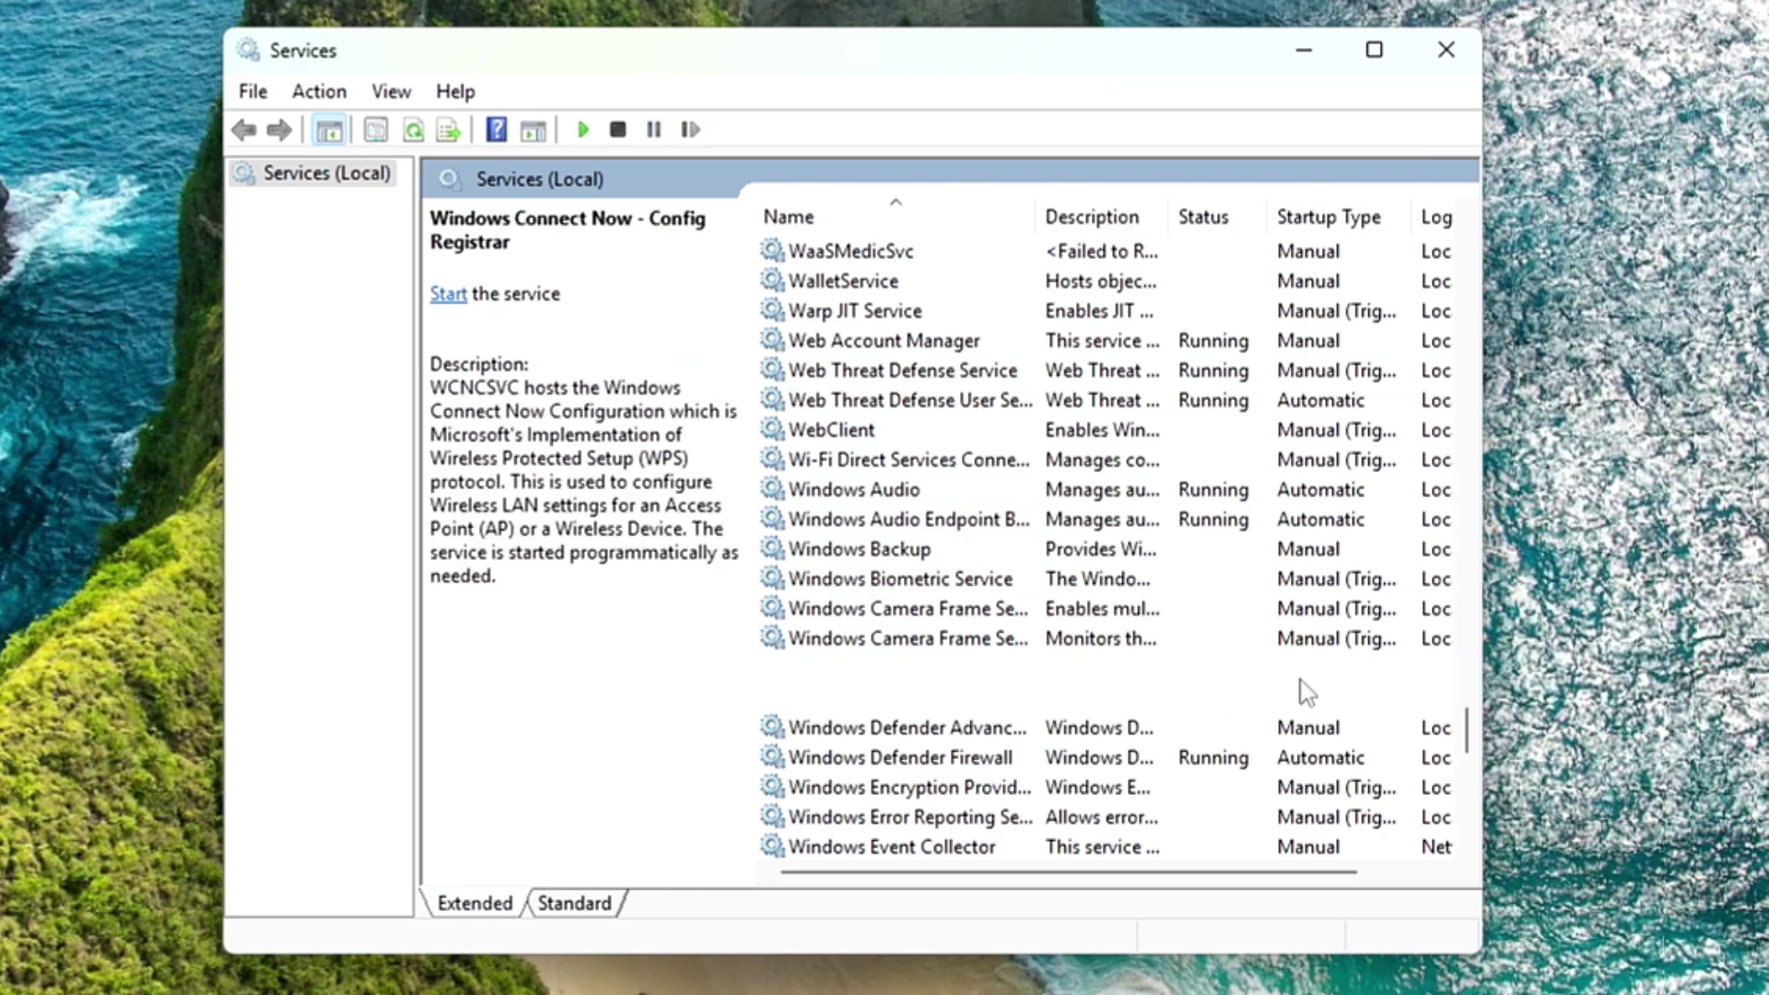
key(Down)
key(Down)
key(Down)
key(Down)
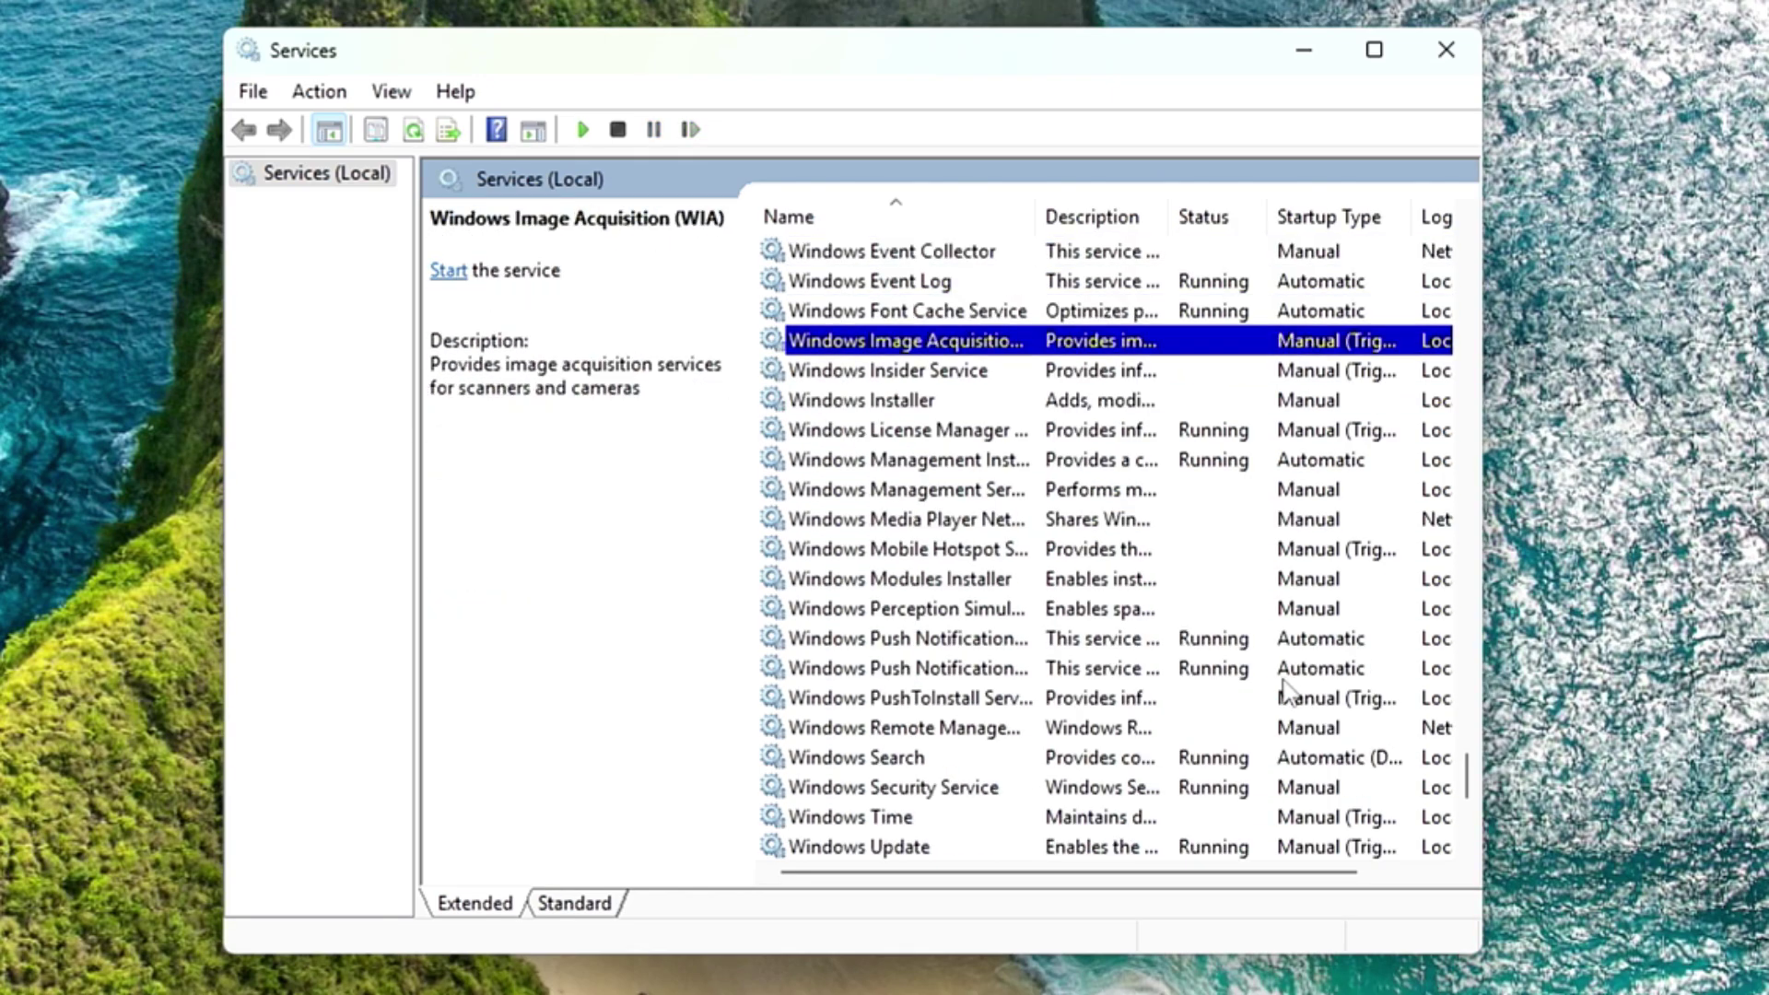
double_click(968, 373)
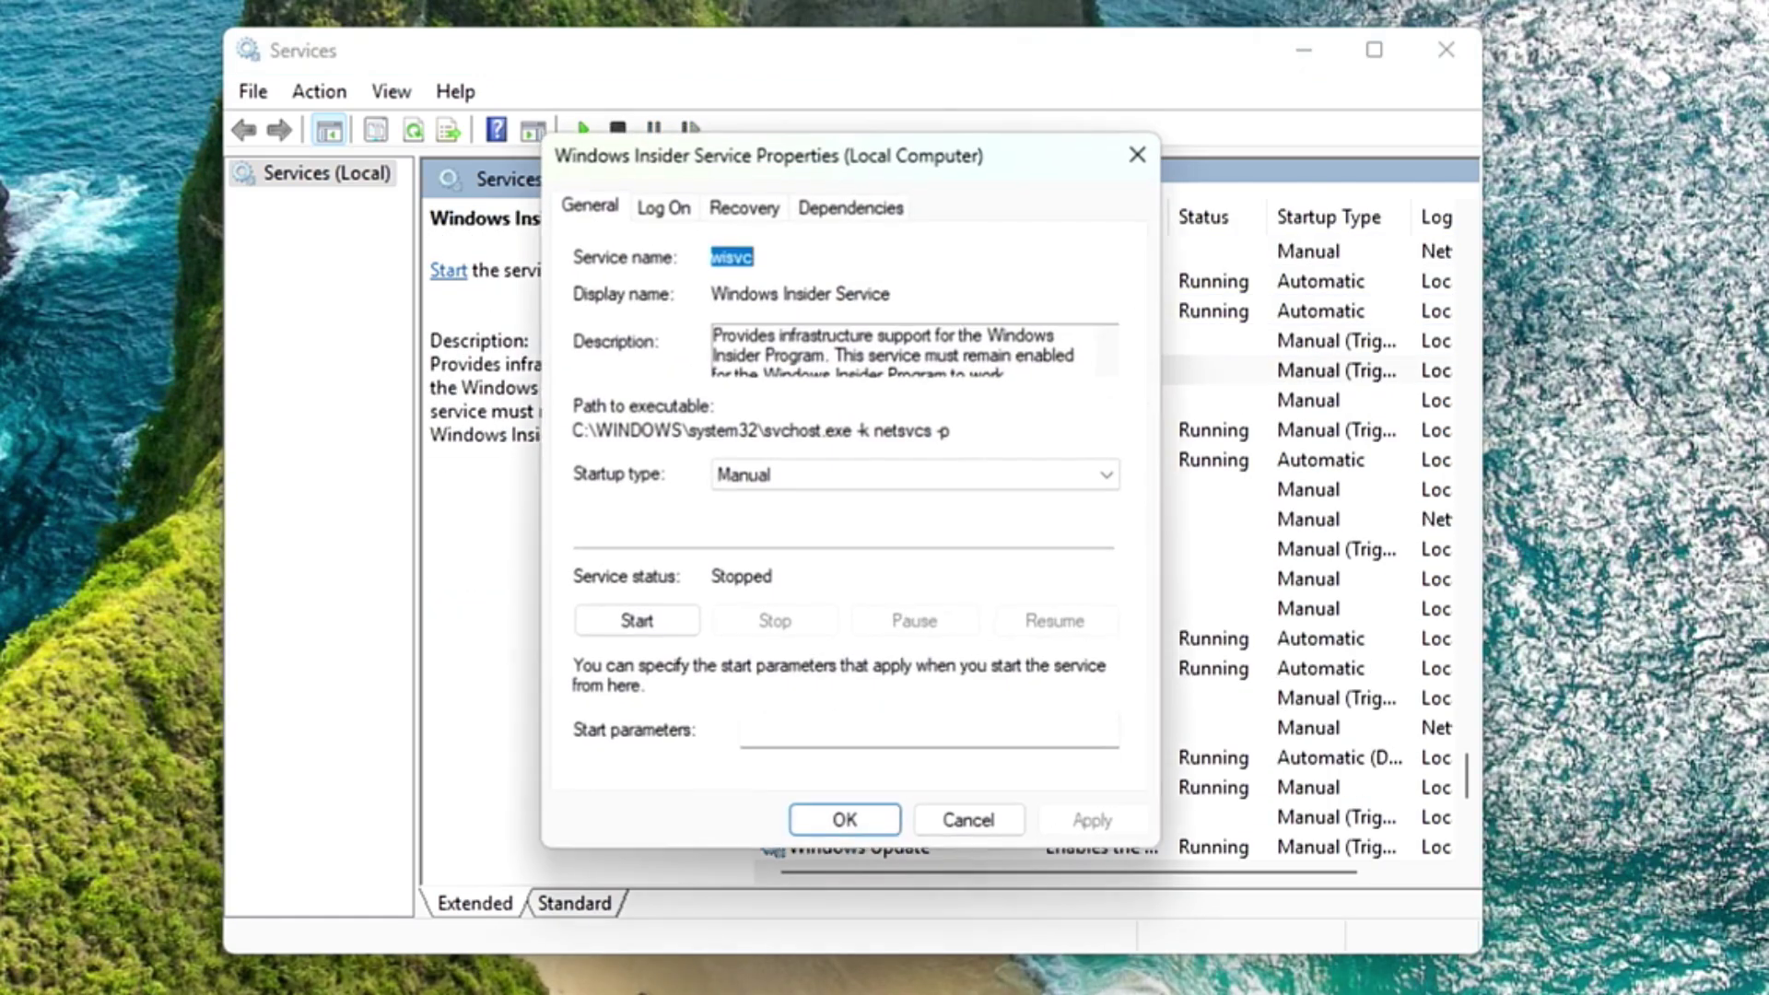
click(837, 477)
click(793, 565)
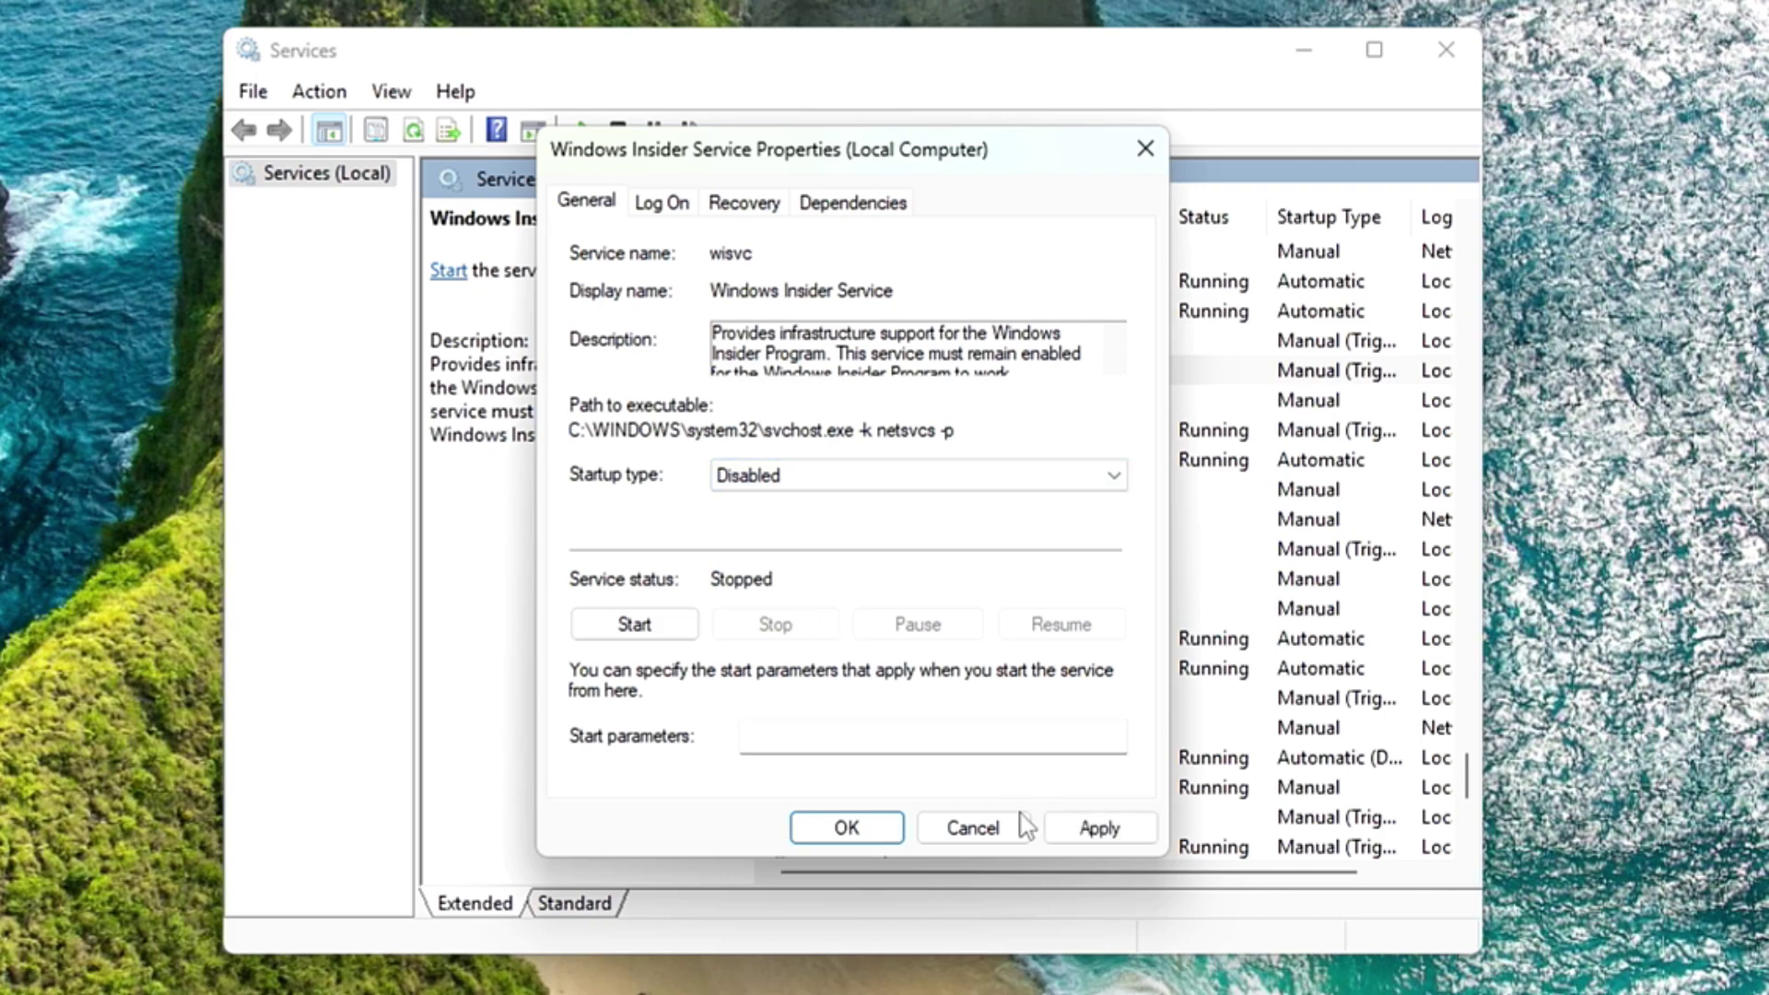
click(1101, 829)
click(880, 829)
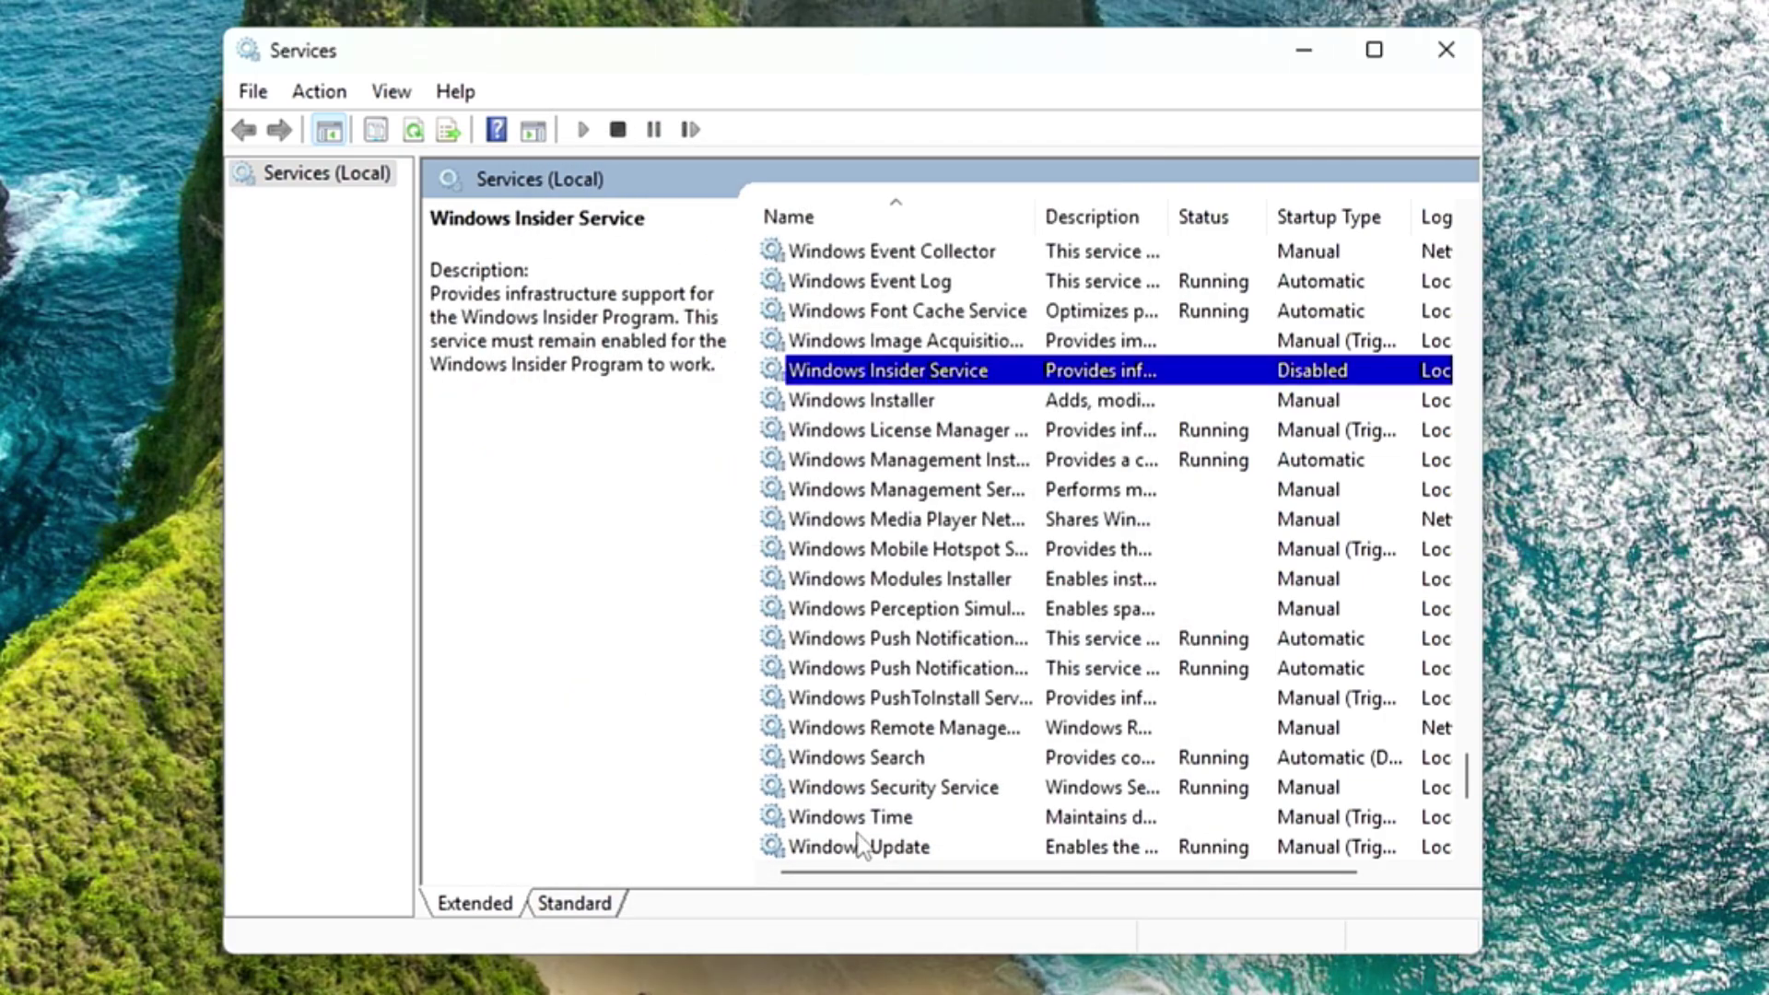
- Select the Windows Search service and bring up Task Manager's running processes
key(Down)
click(902, 765)
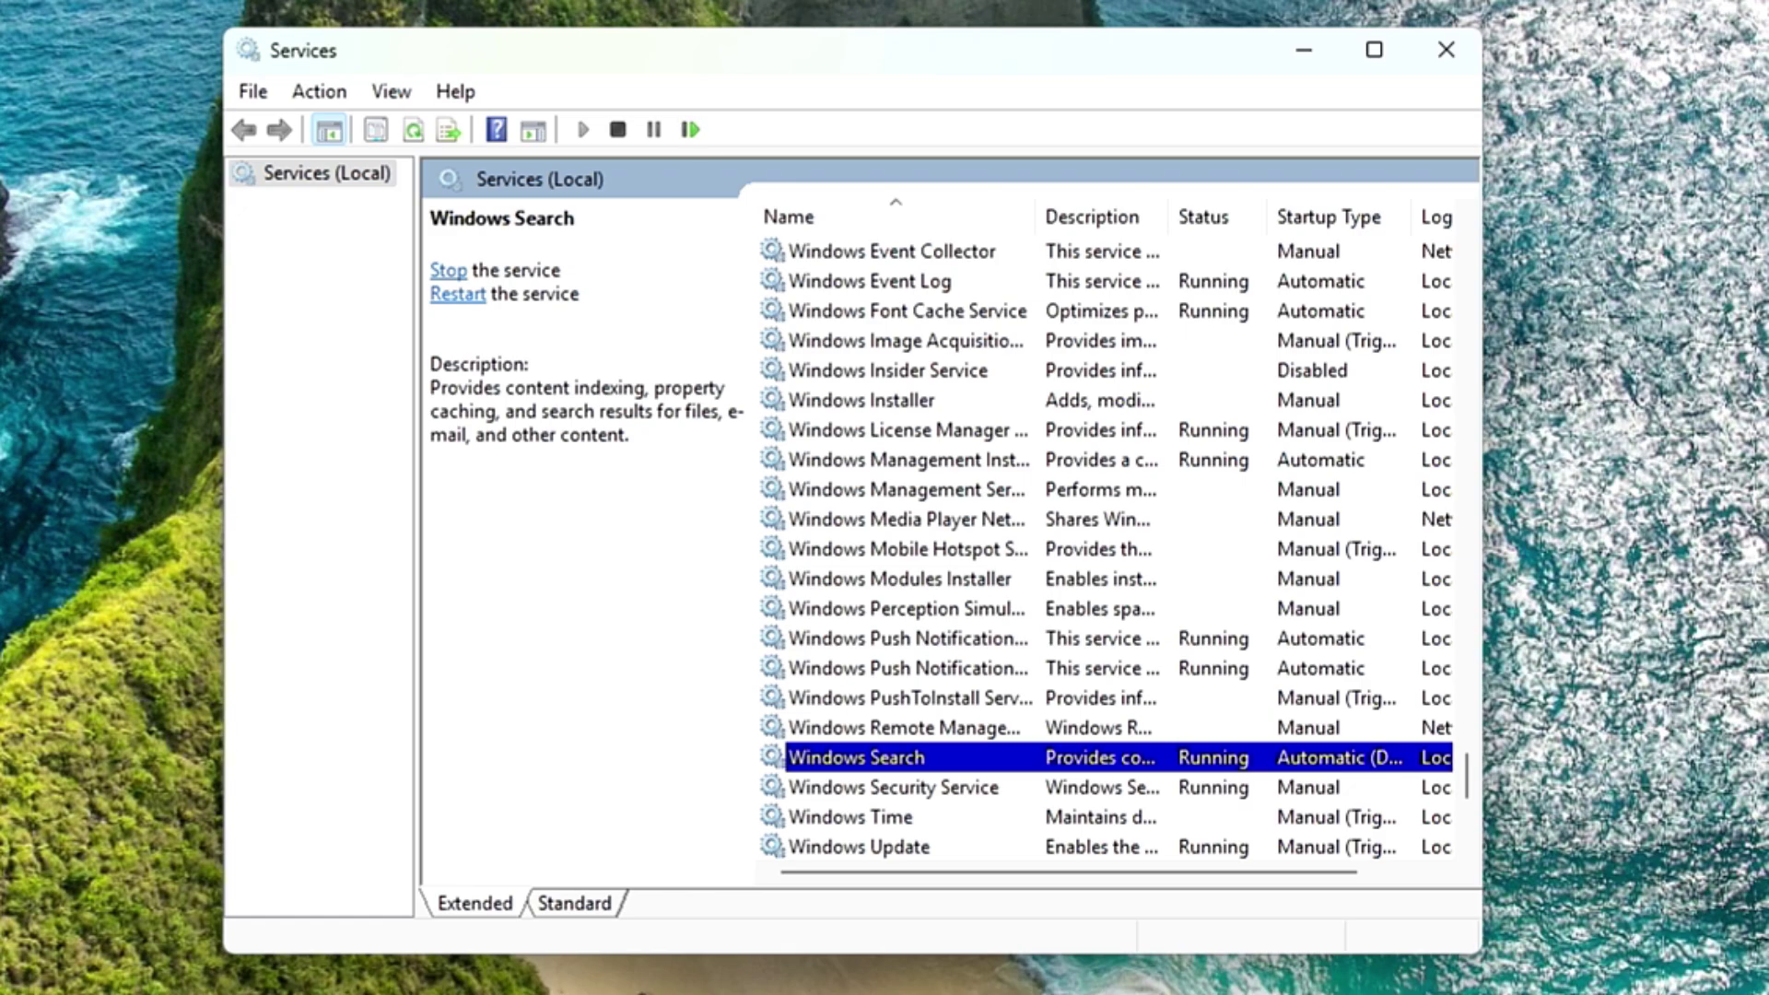
key(super)
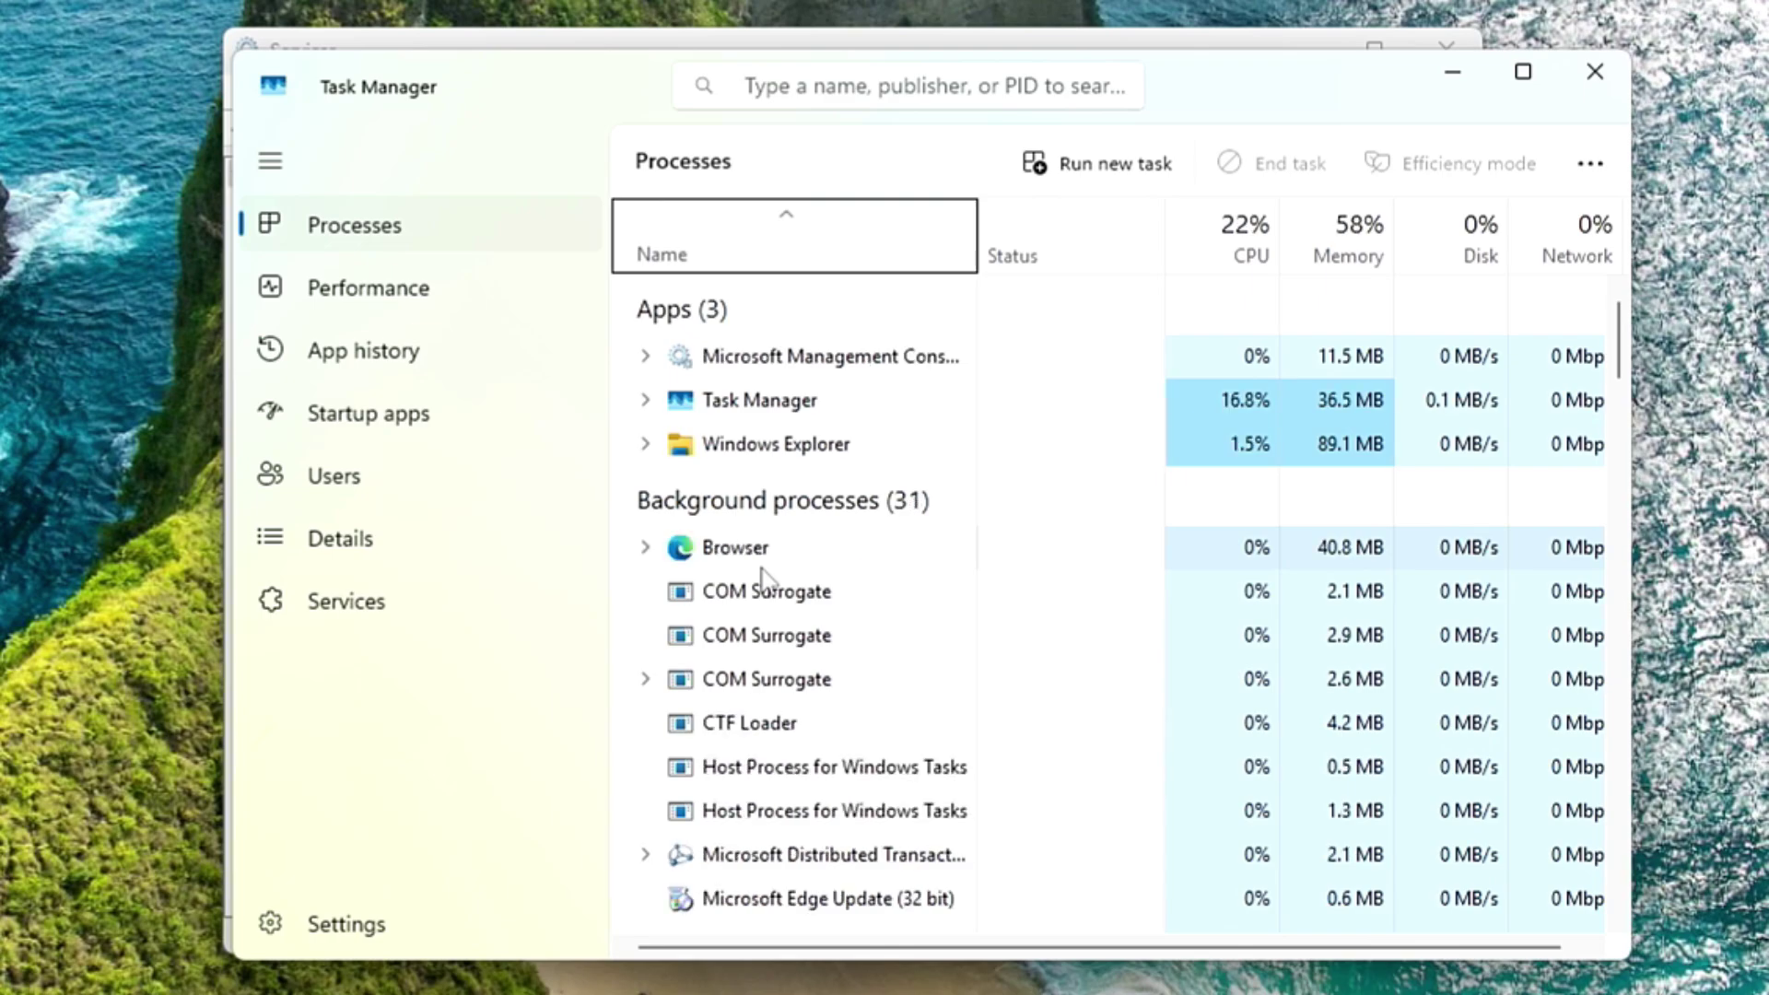
scroll(833, 599, down, 3)
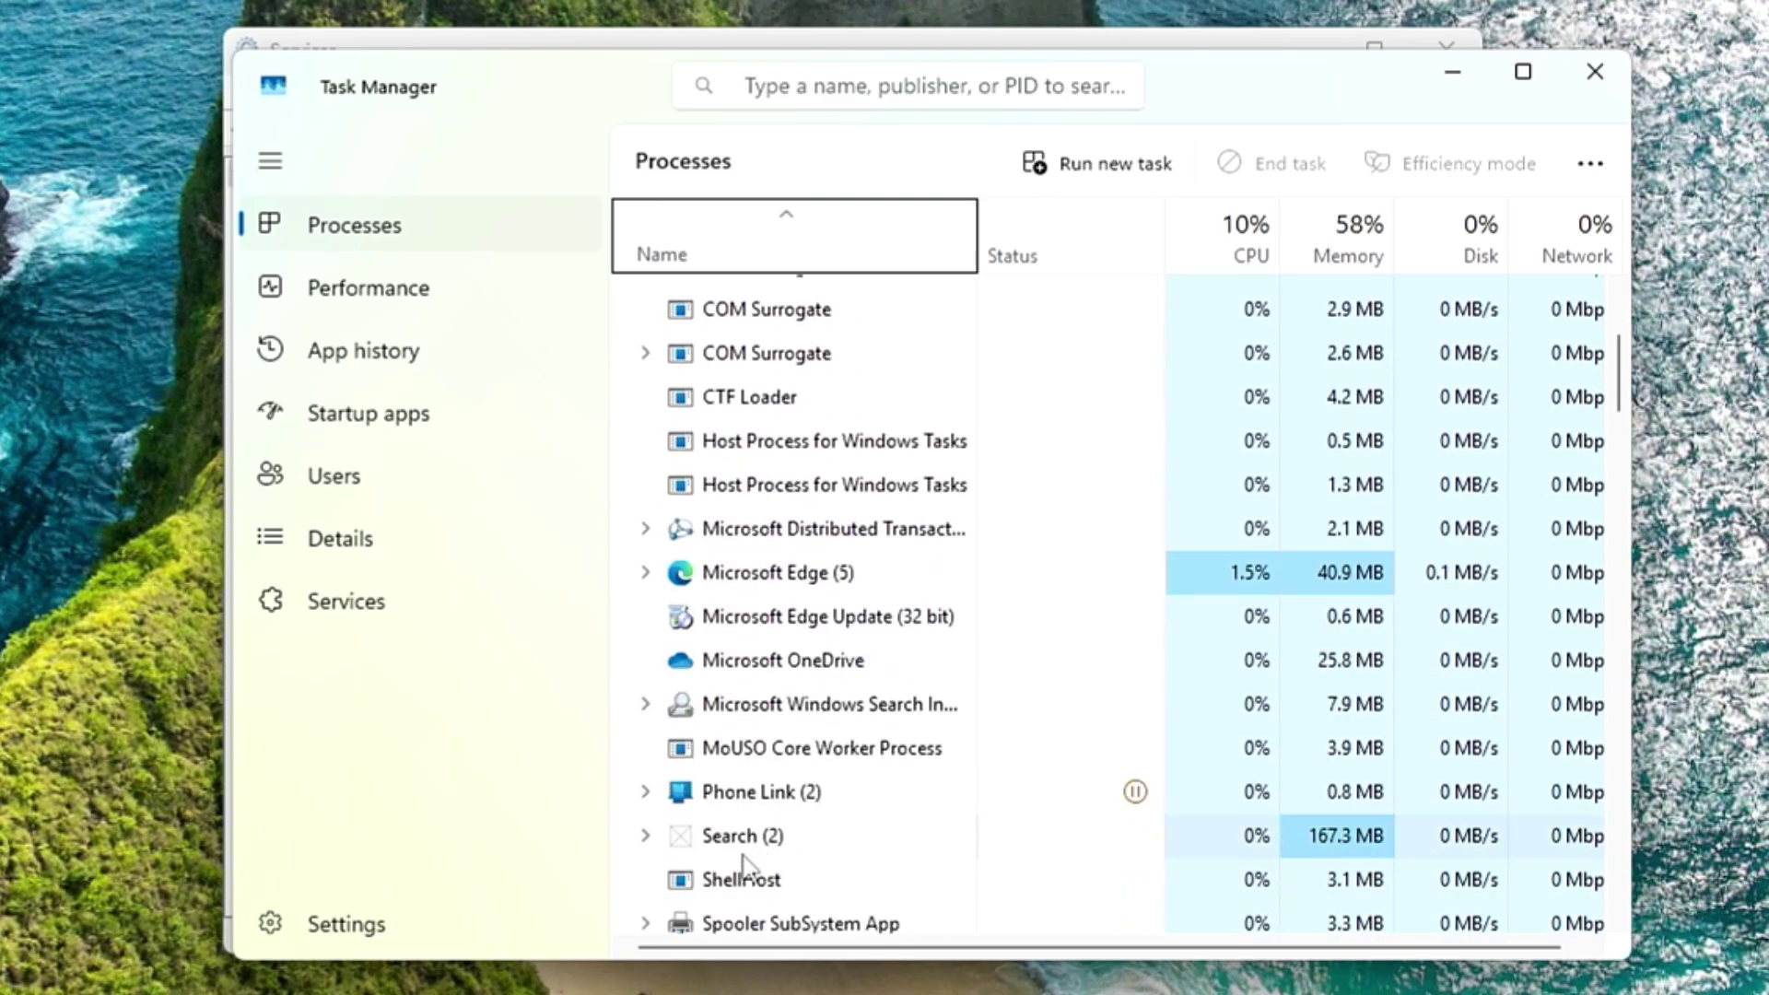
click(742, 850)
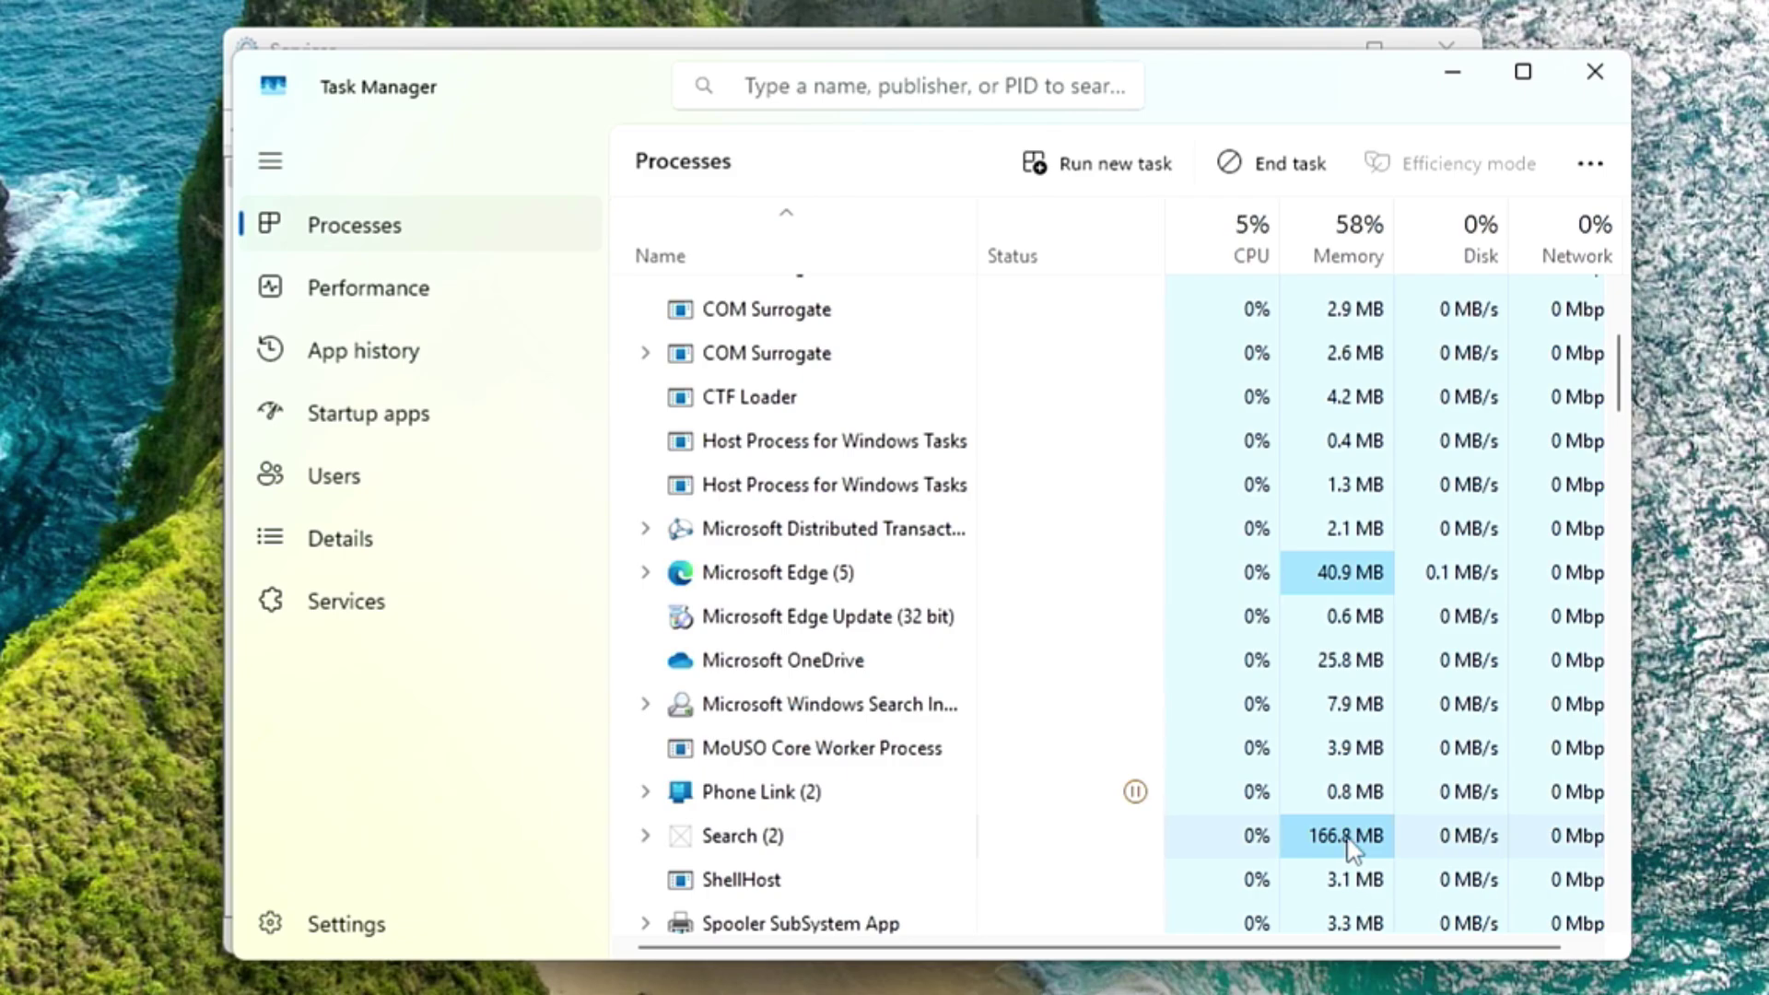
click(1453, 71)
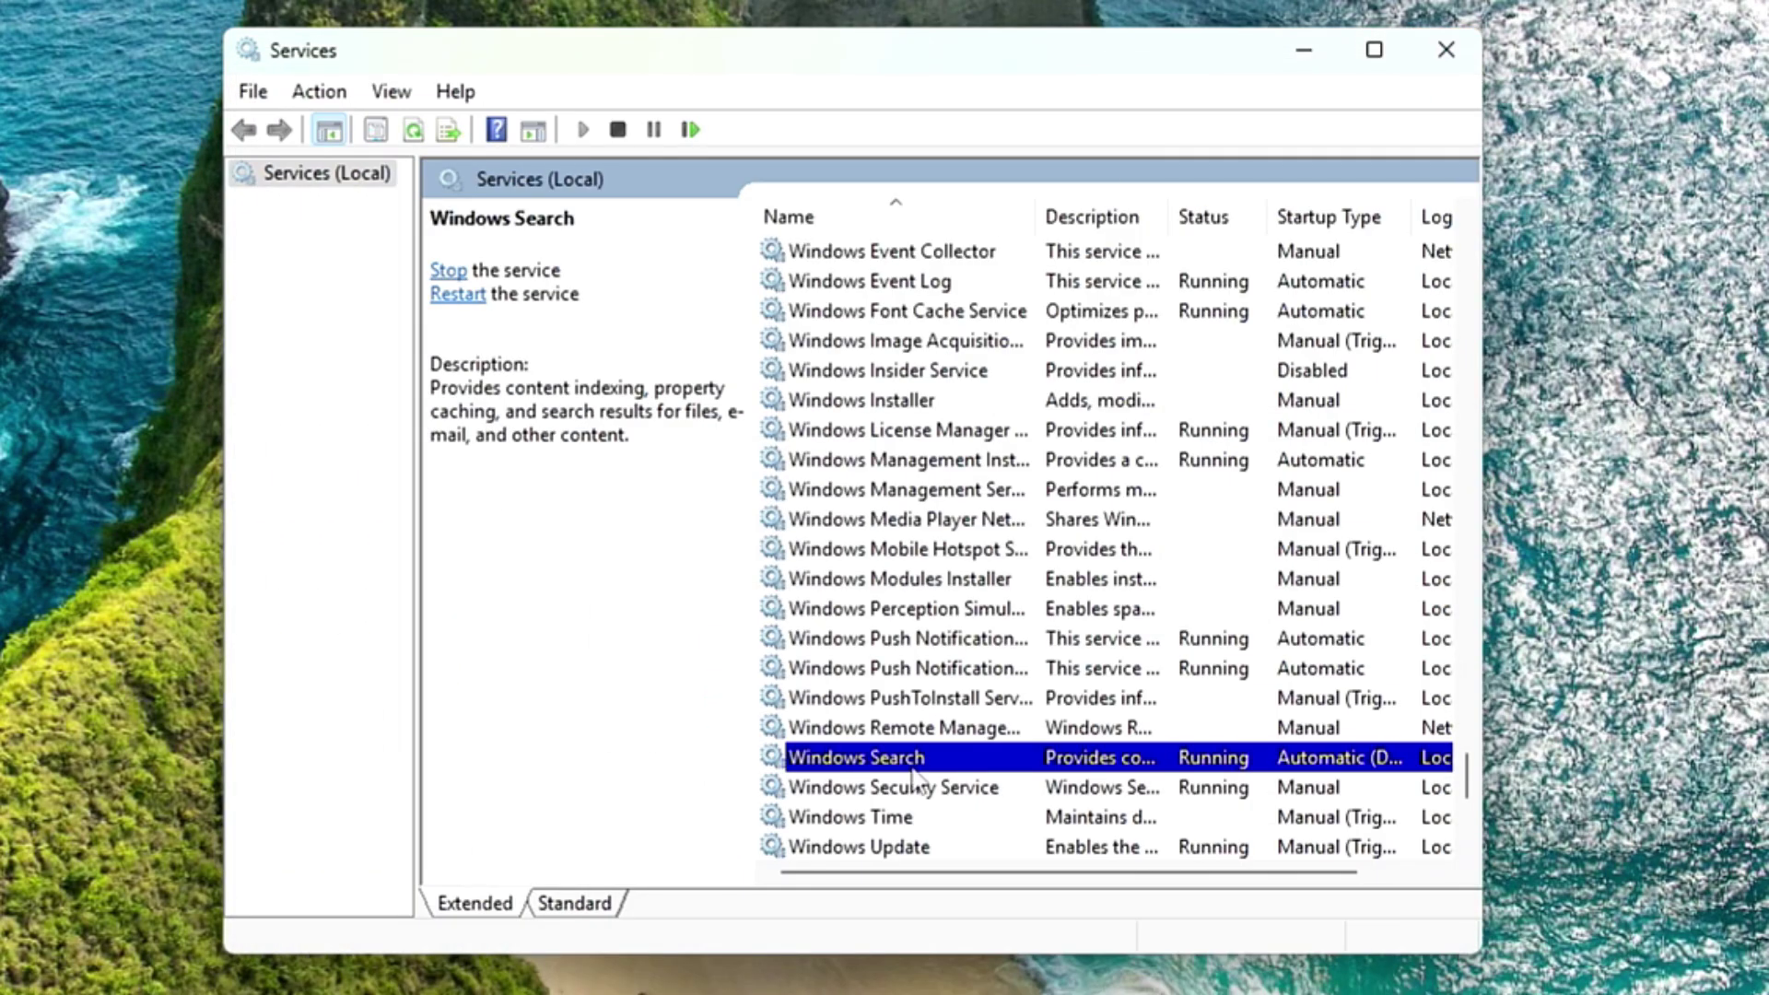
- Set the Windows Search service startup type to Disabled
double_click(893, 761)
click(782, 475)
click(748, 559)
click(1100, 828)
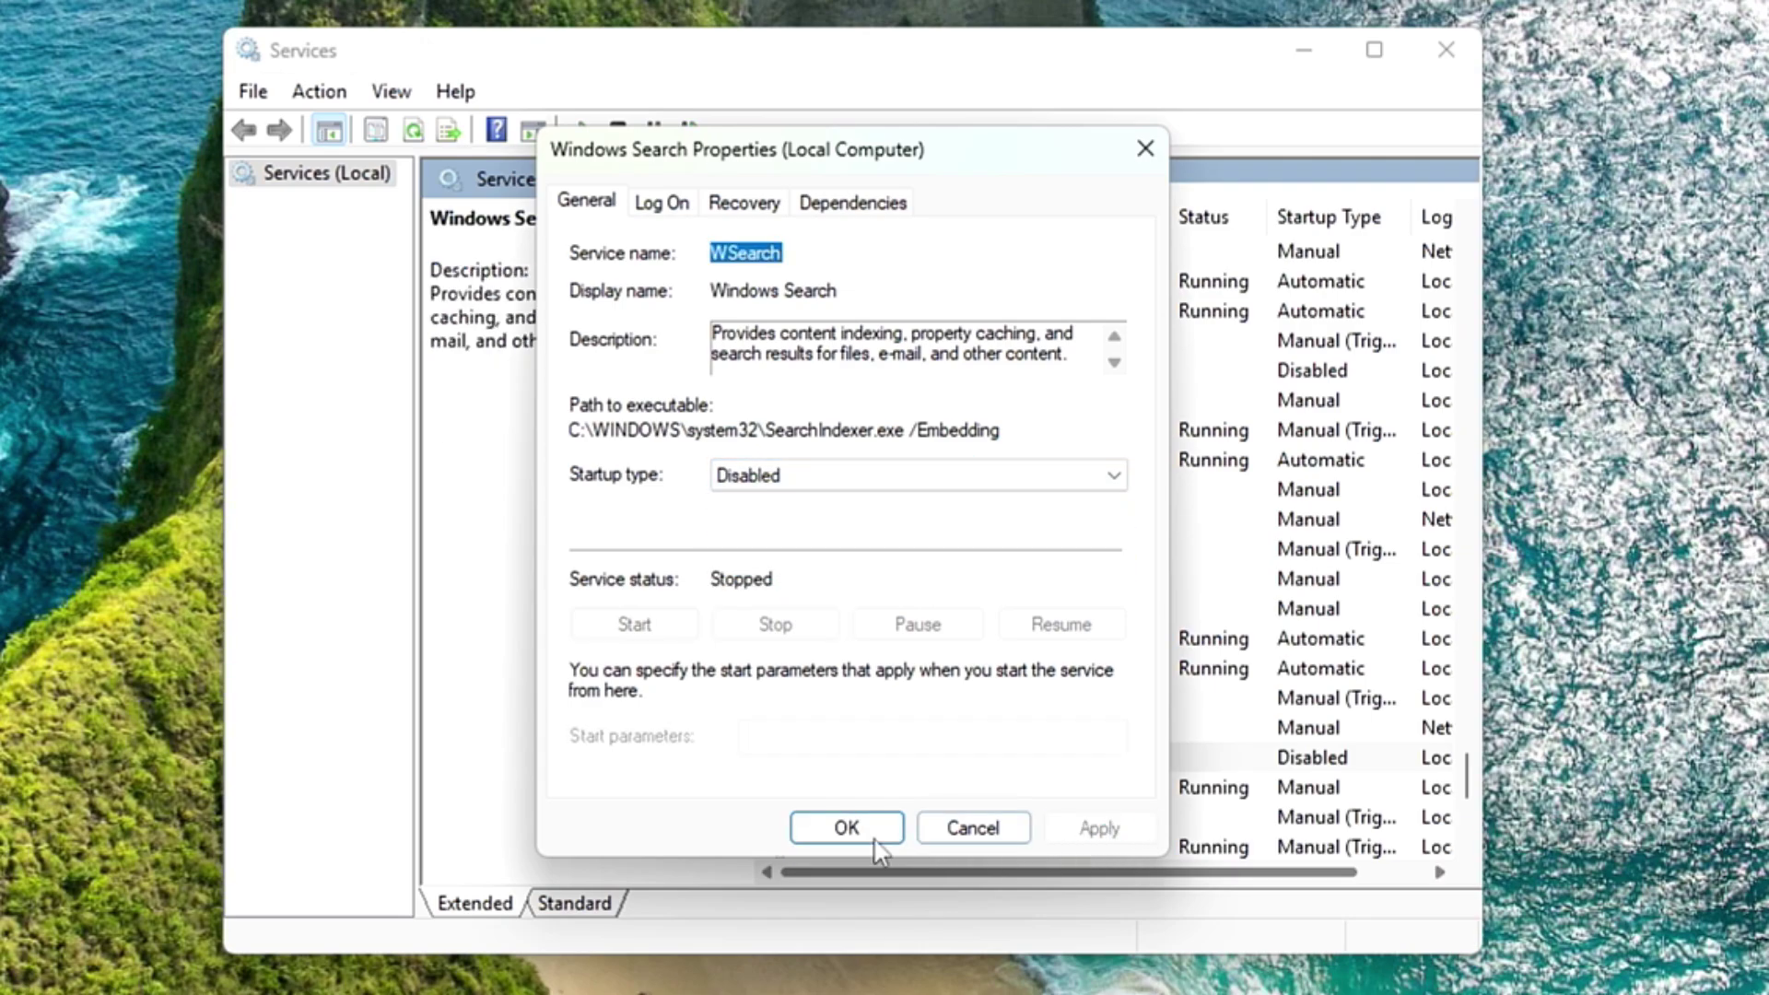
click(846, 828)
- Find BitLocker Drive Encryption Service and apply its Disabled startup type
key(b)
key(b)
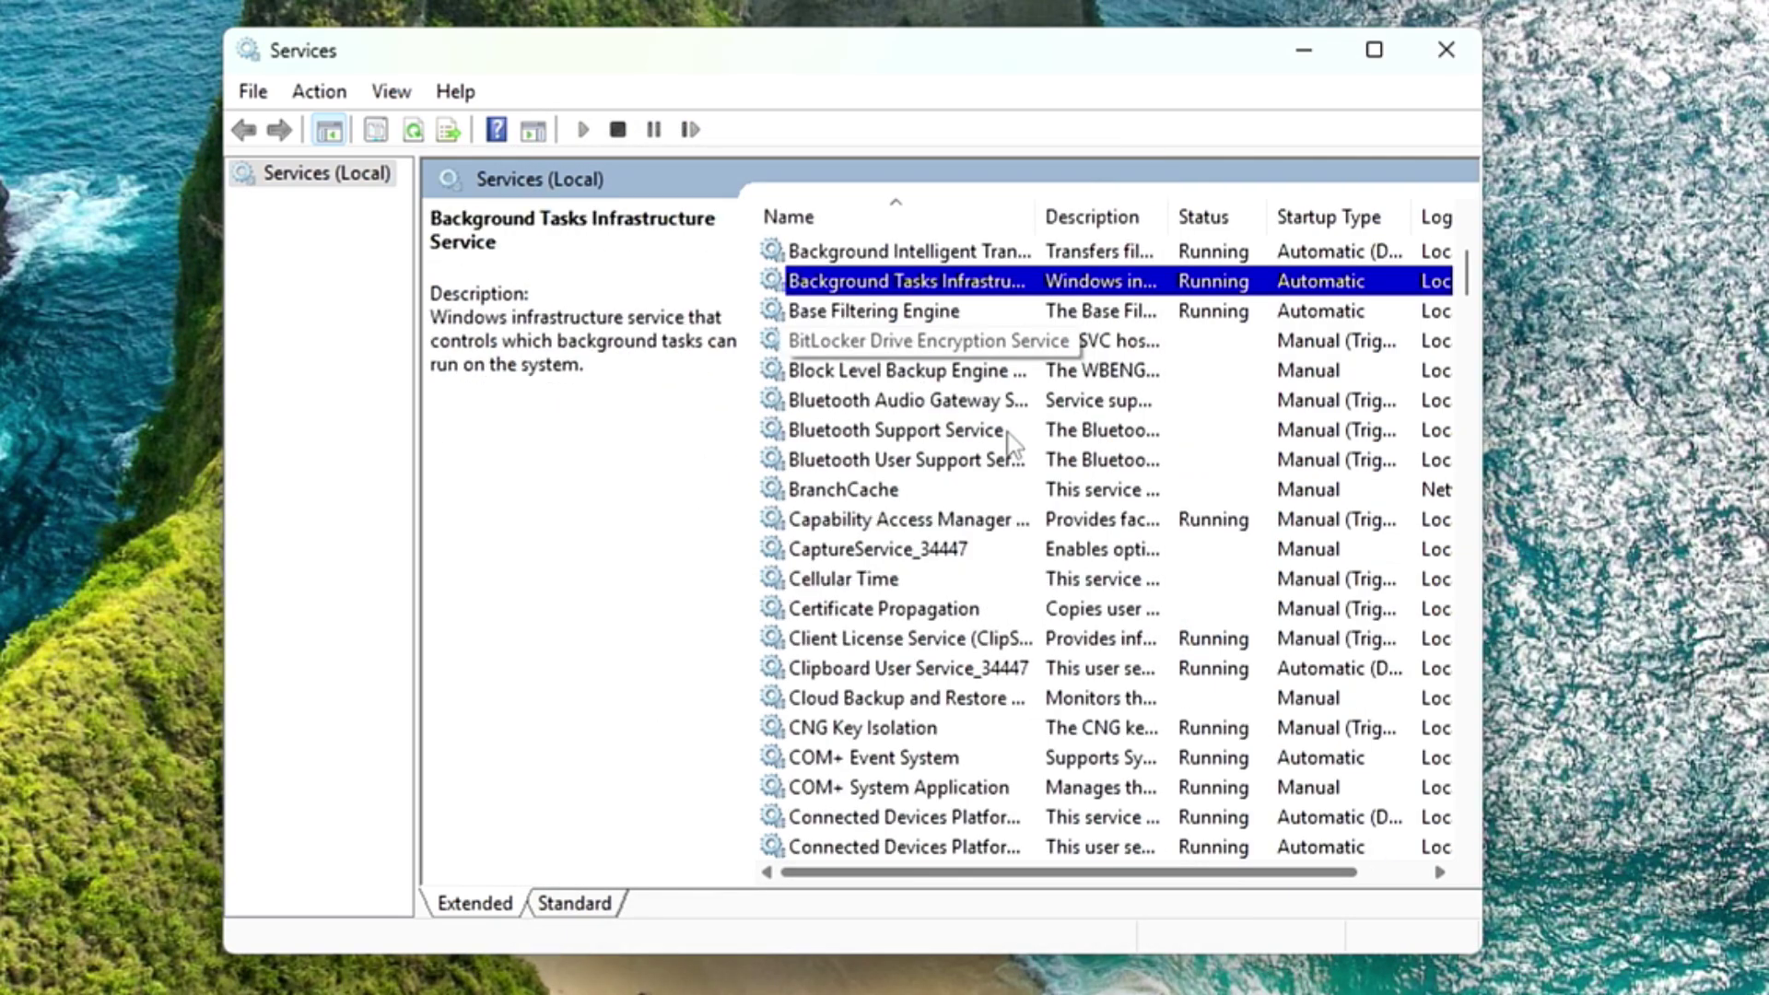
key(b)
key(b)
key(b)
key(b)
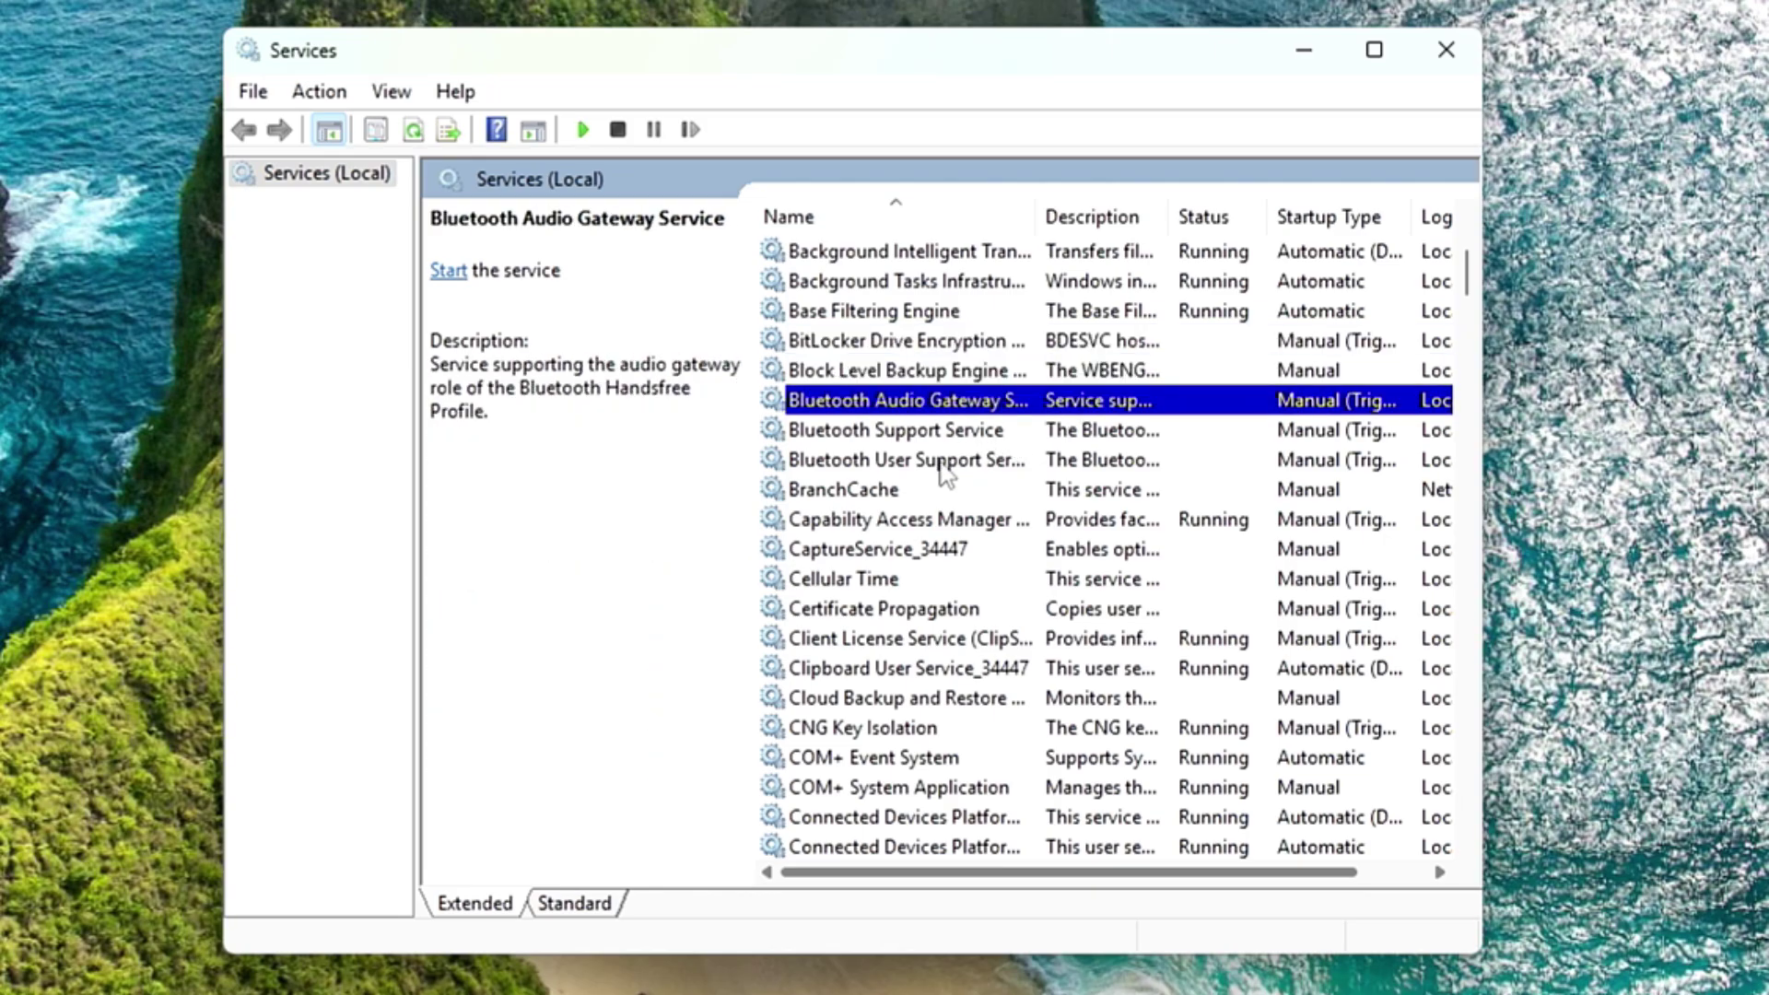
key(b)
key(b)
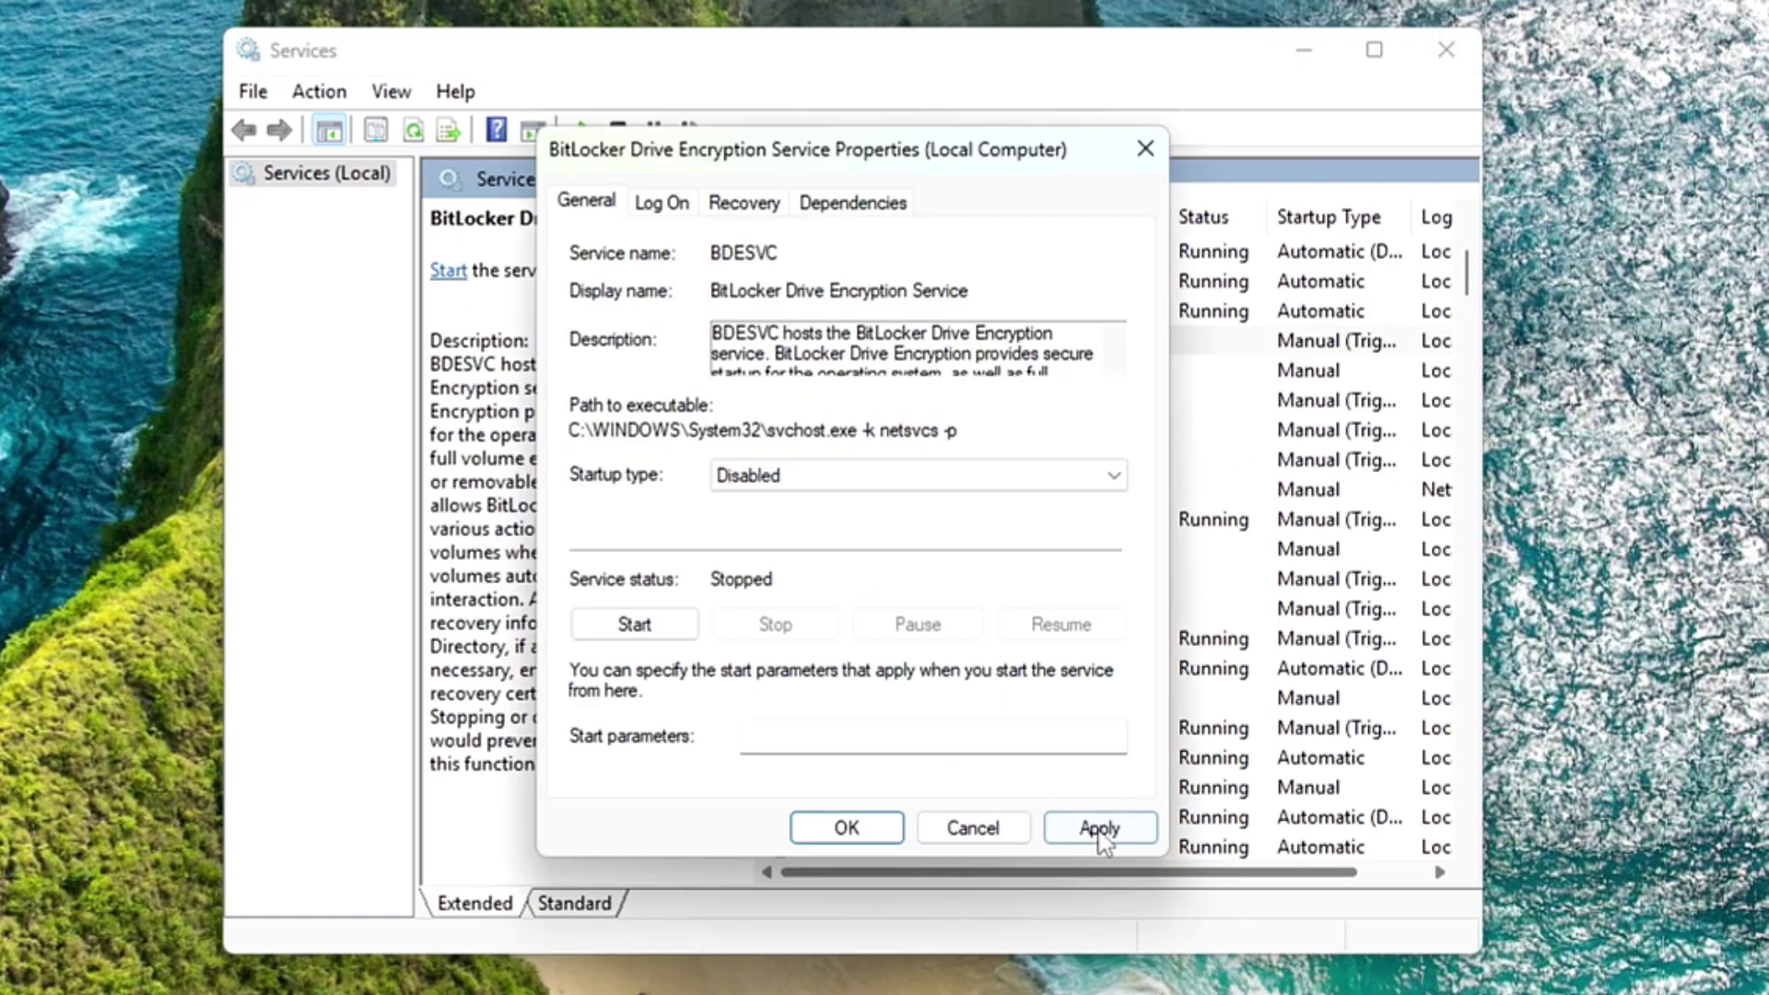
click(1099, 827)
click(852, 828)
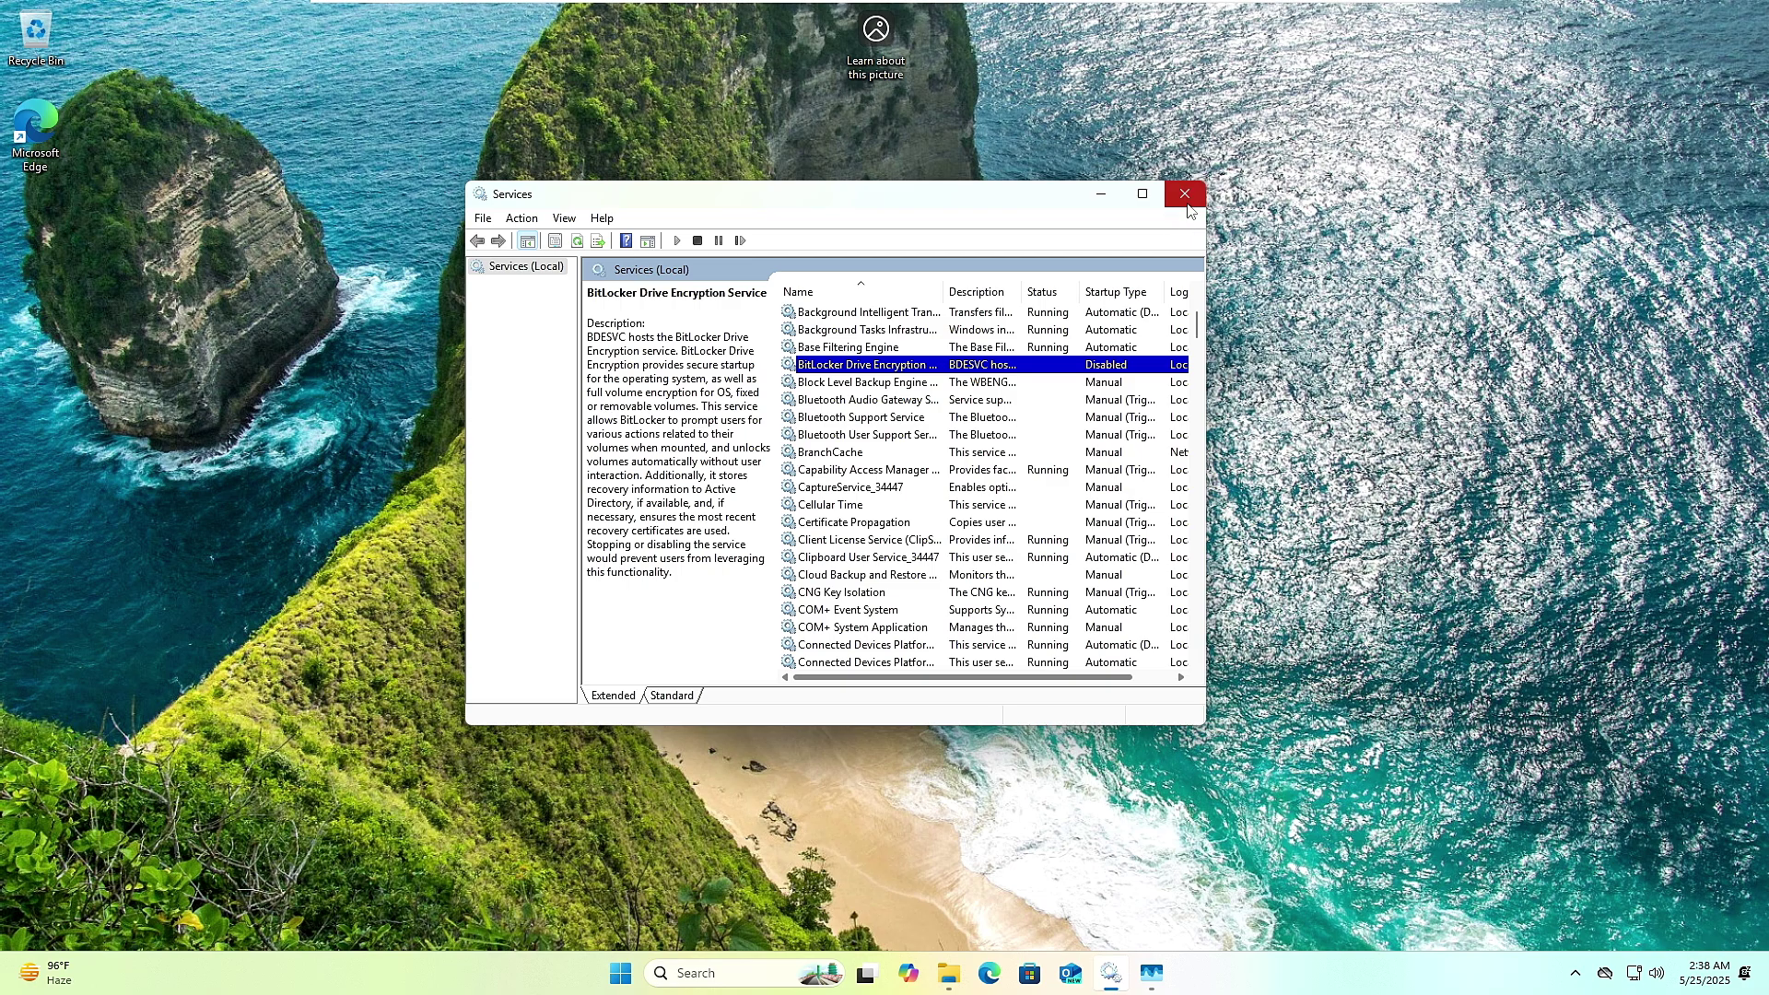
- Close Services and go to Settings > Apps > Installed apps
click(1188, 210)
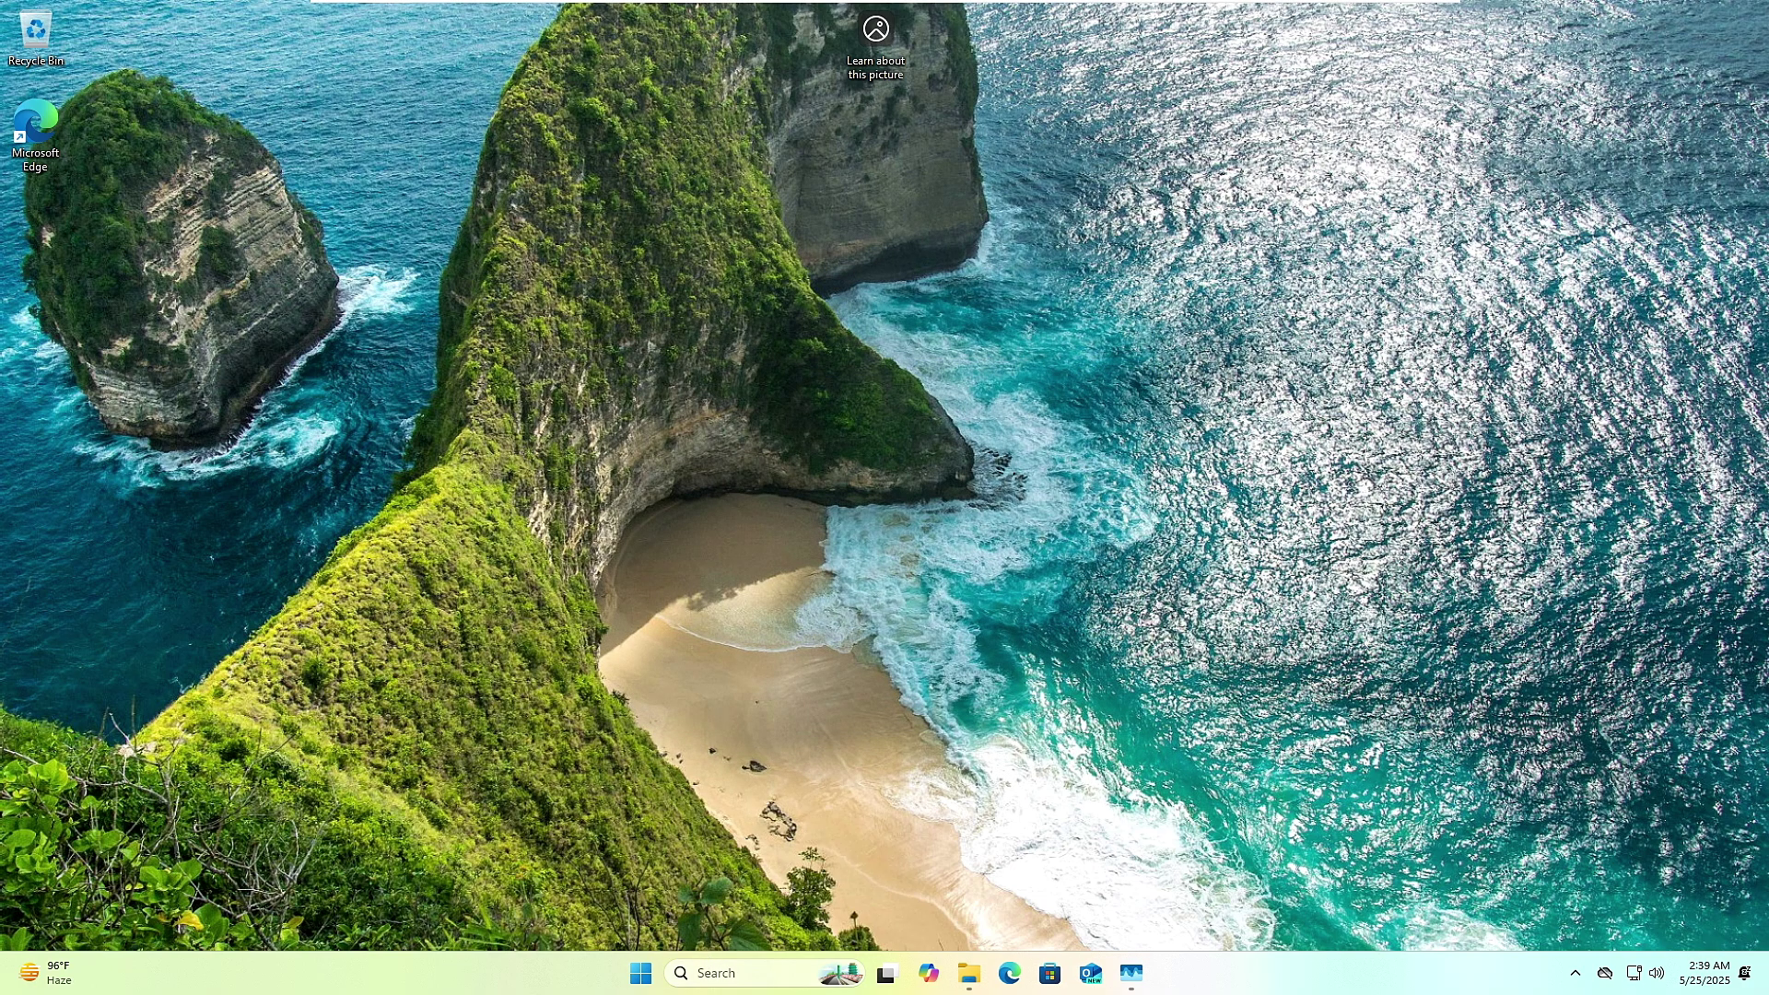
right_click(642, 982)
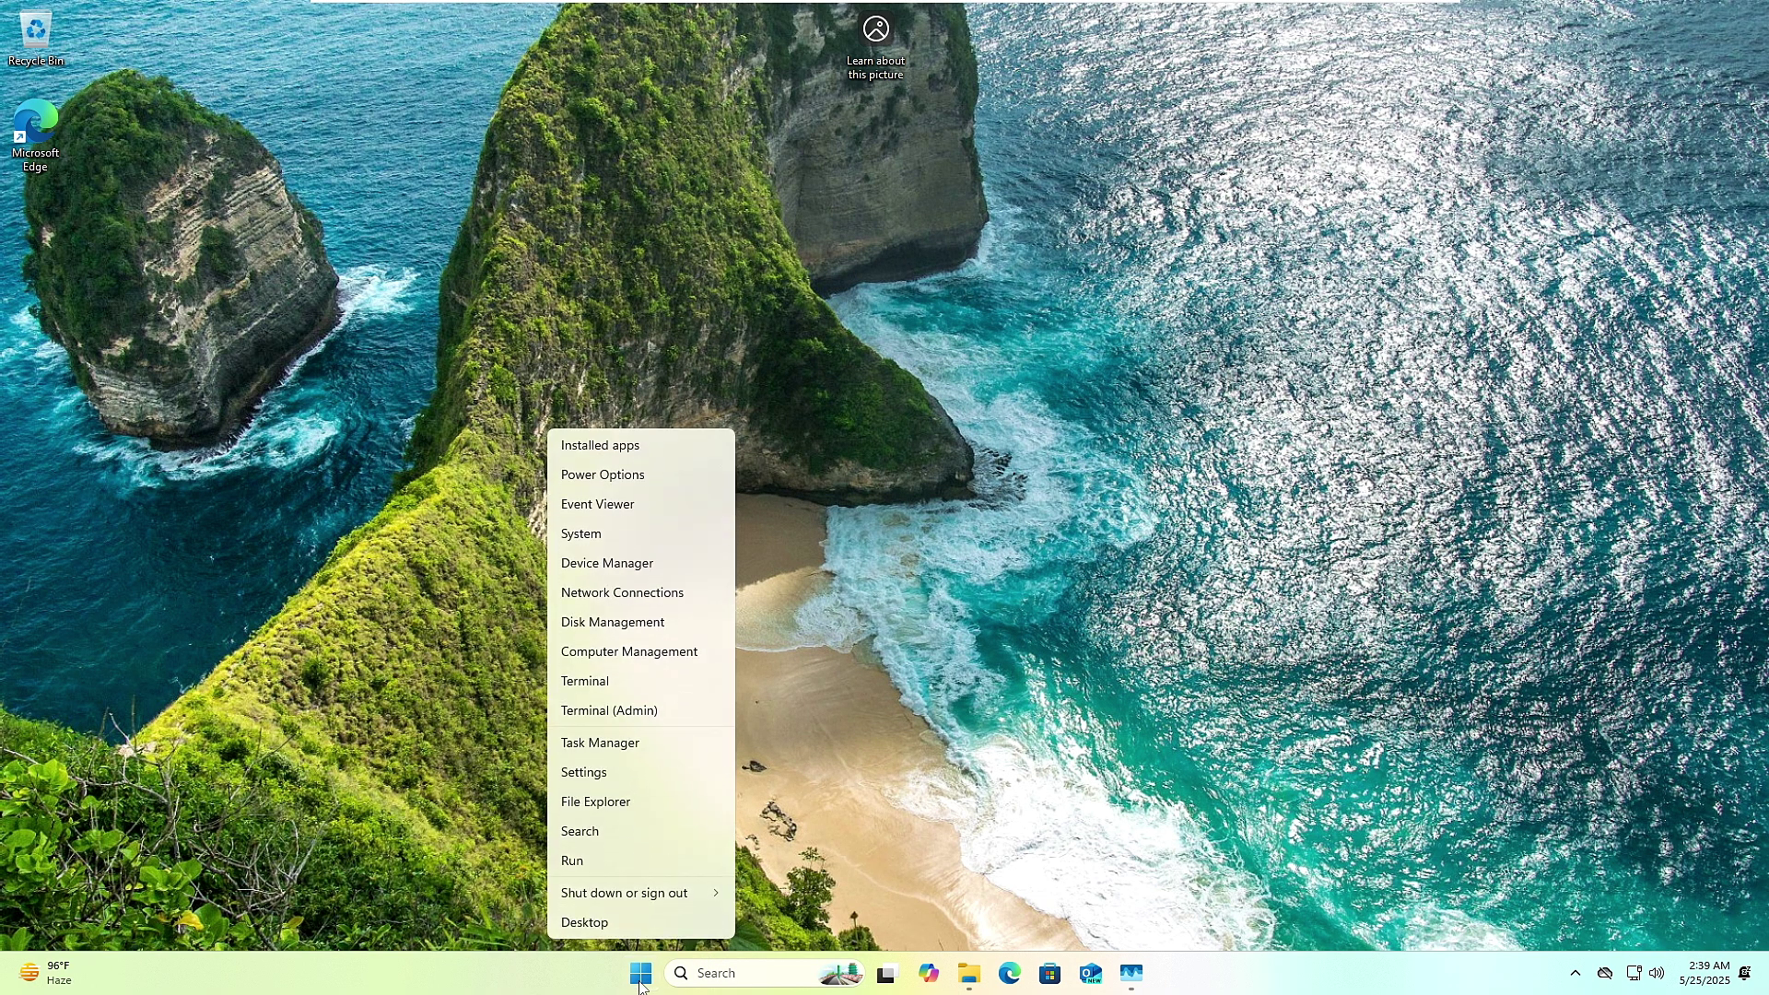
click(599, 772)
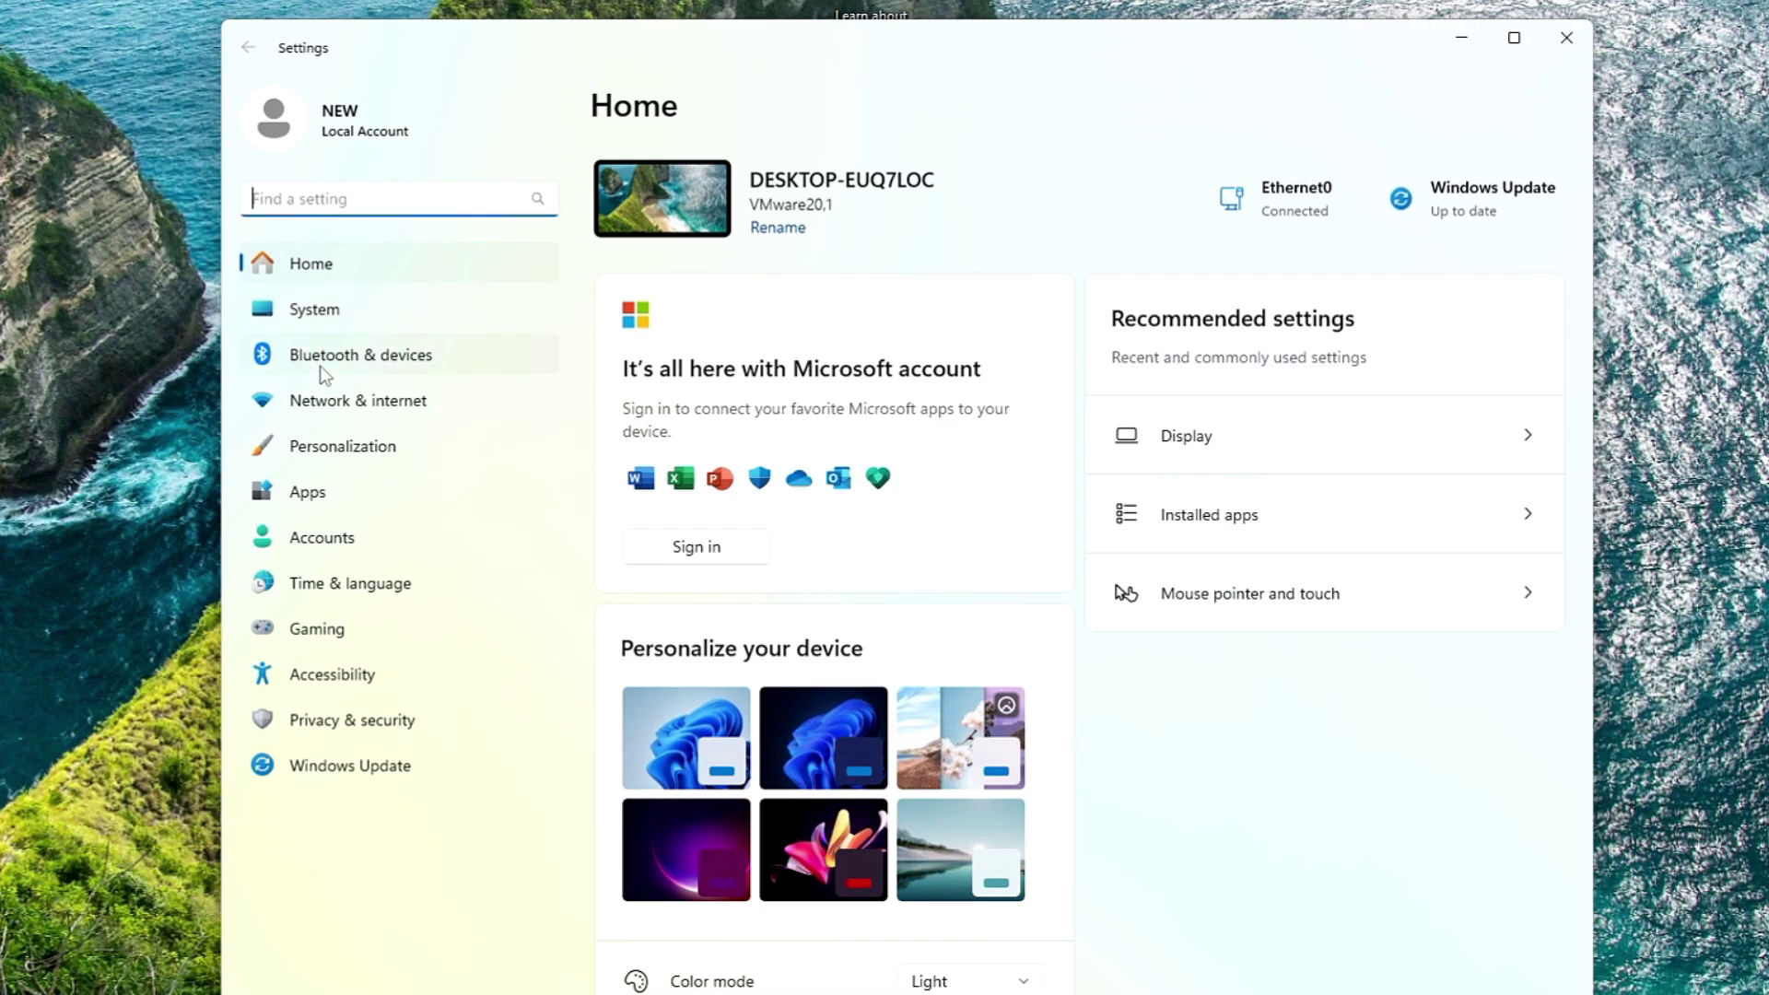
click(341, 508)
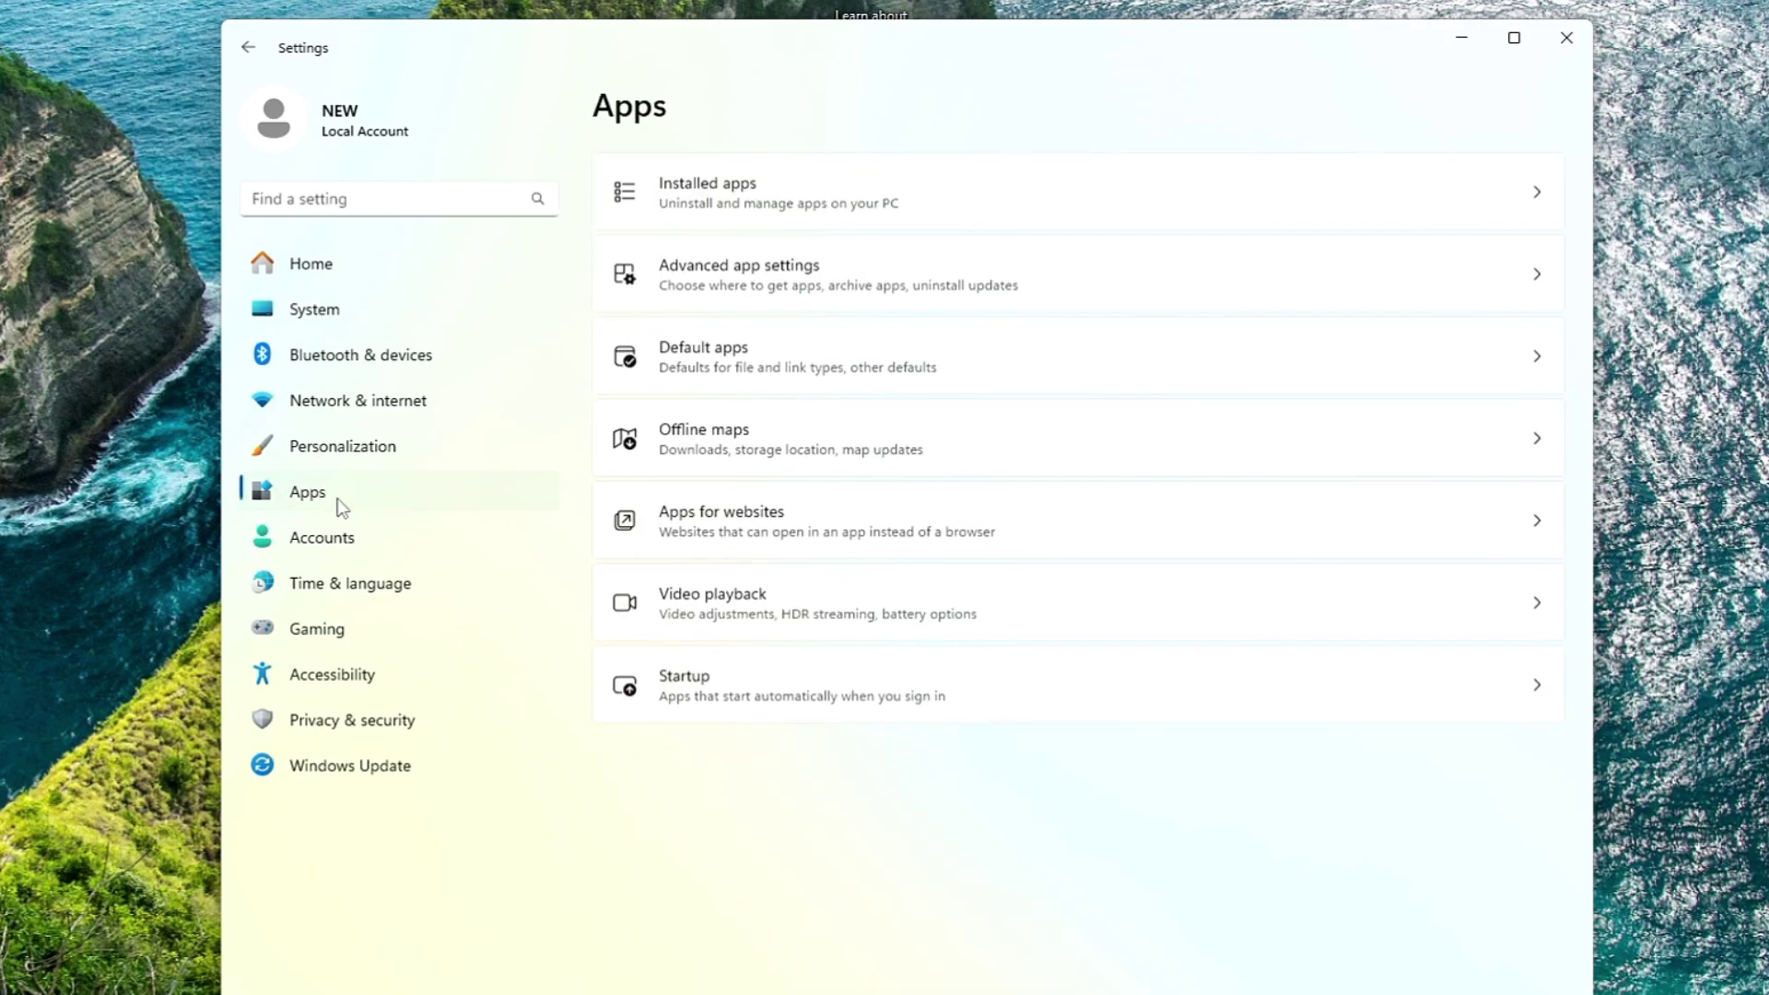
click(784, 193)
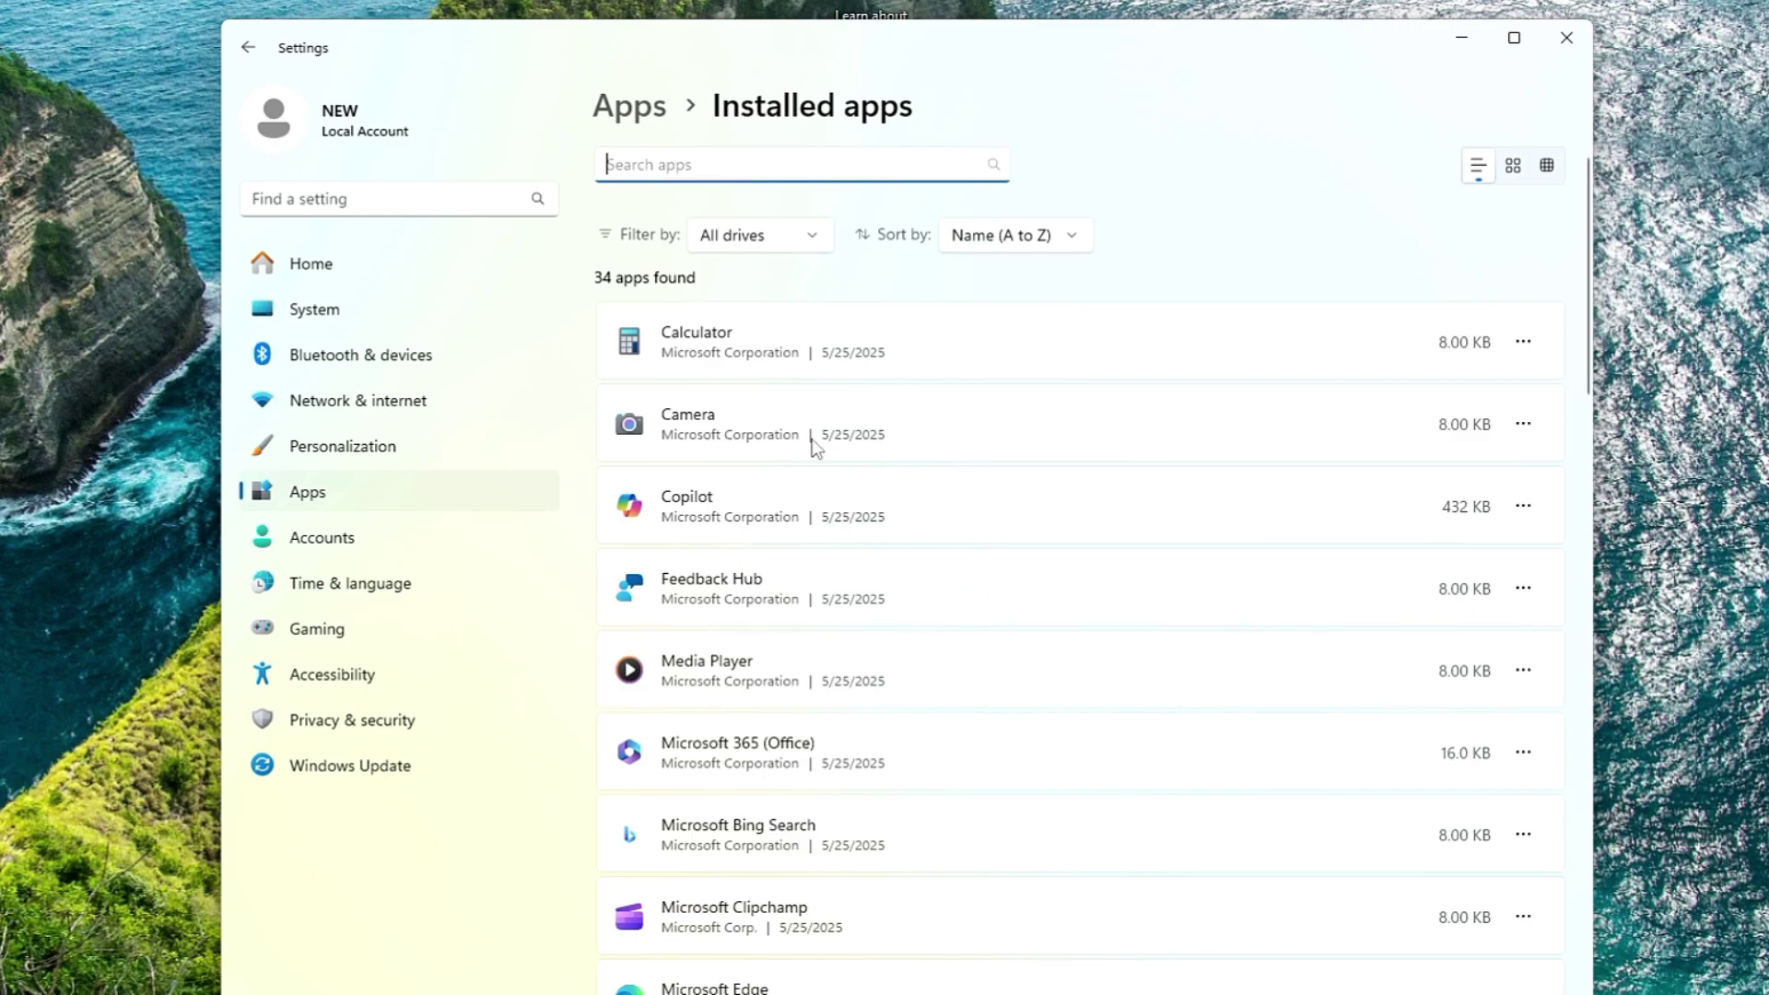
- Uninstall Copilot and Feedback Hub from the Installed apps list
scroll(807, 455, down, 3)
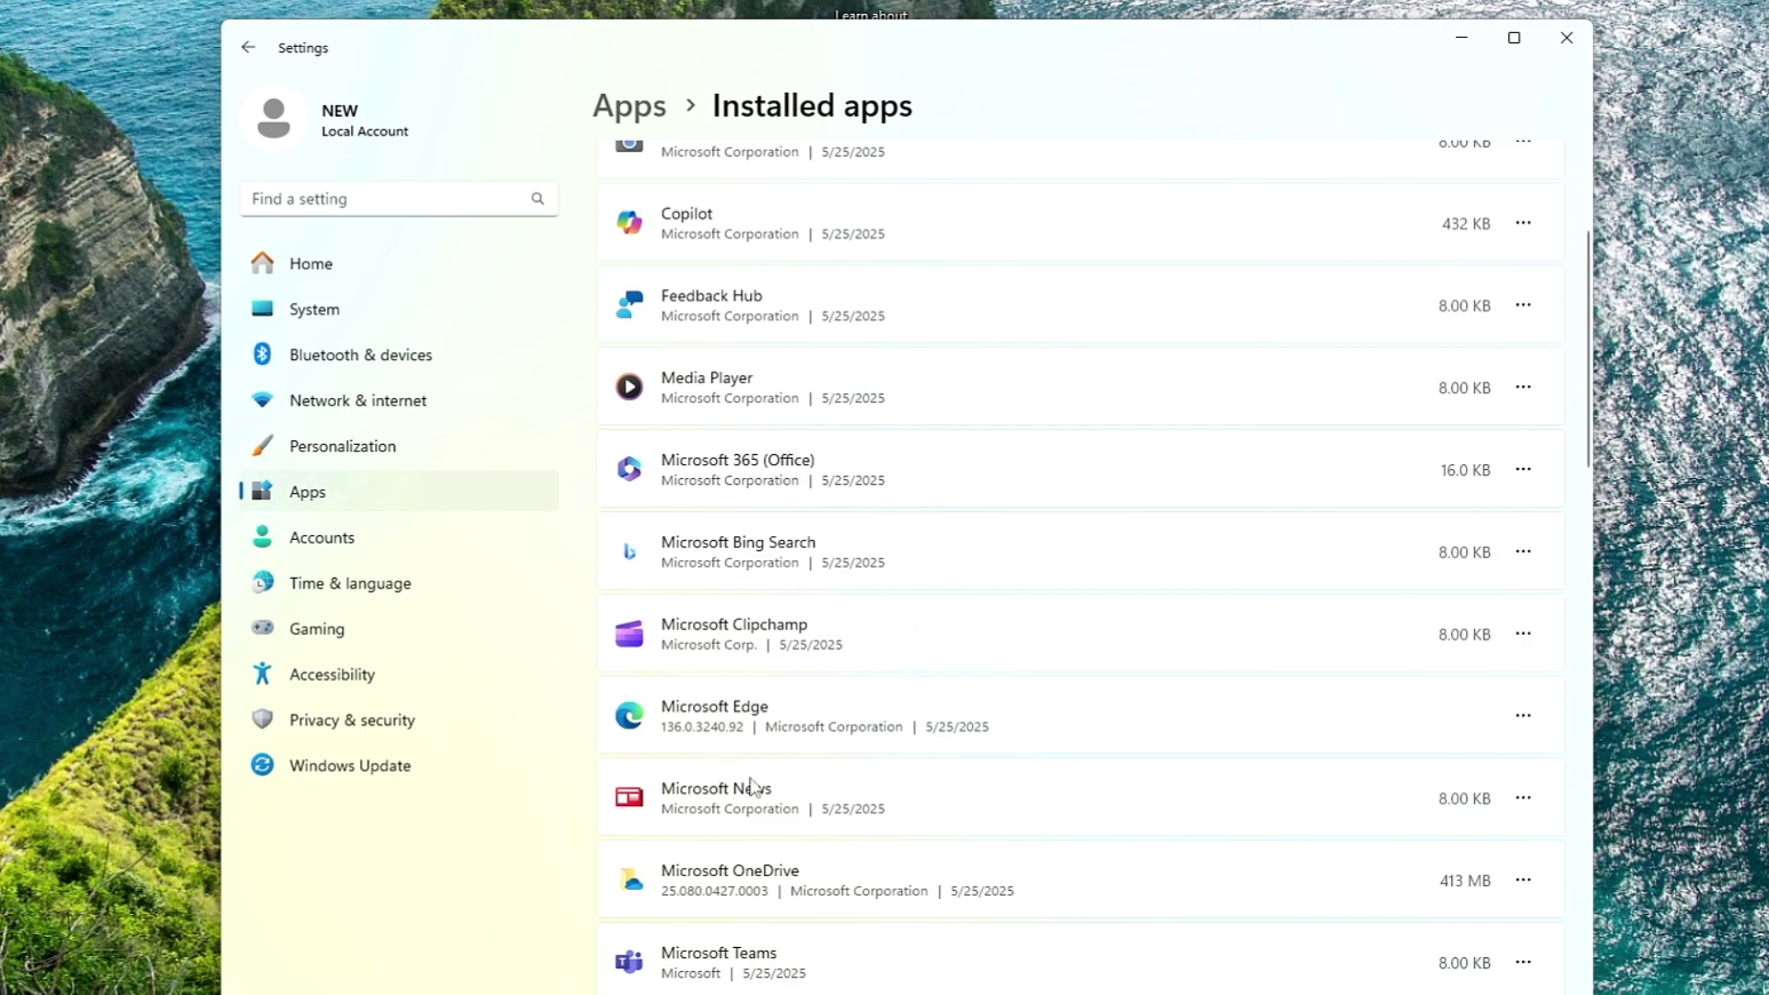
scroll(753, 785, up, 5)
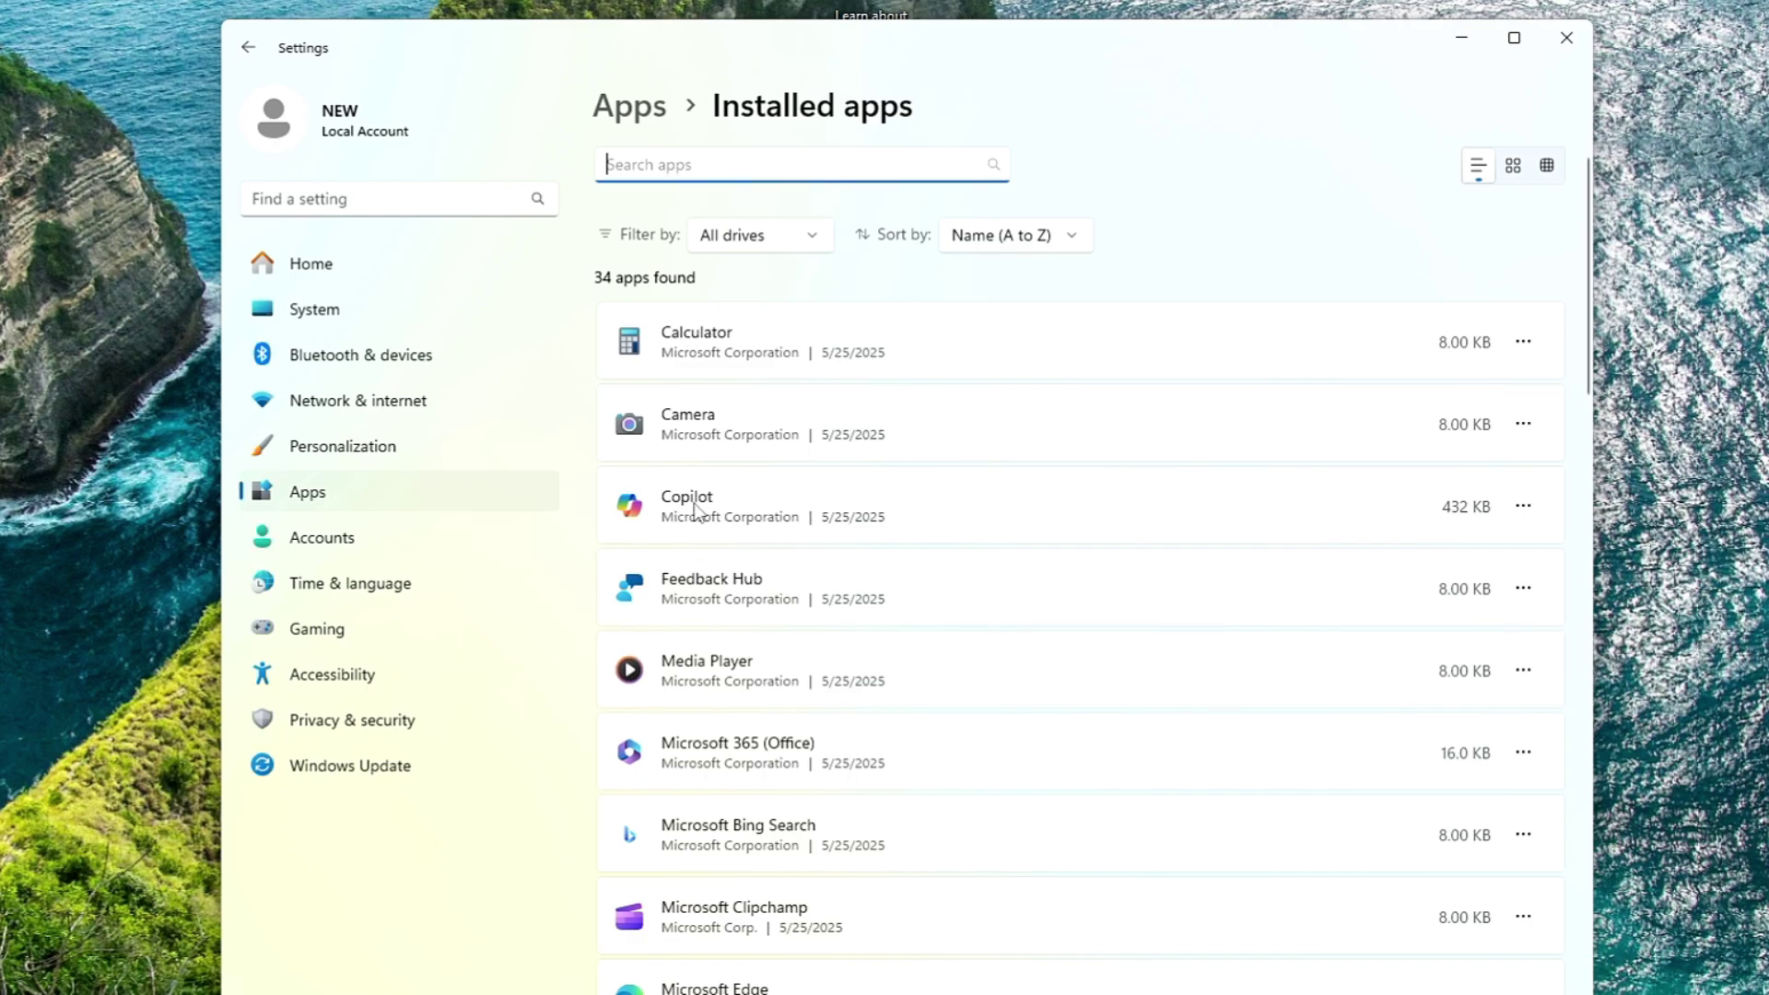
click(1525, 505)
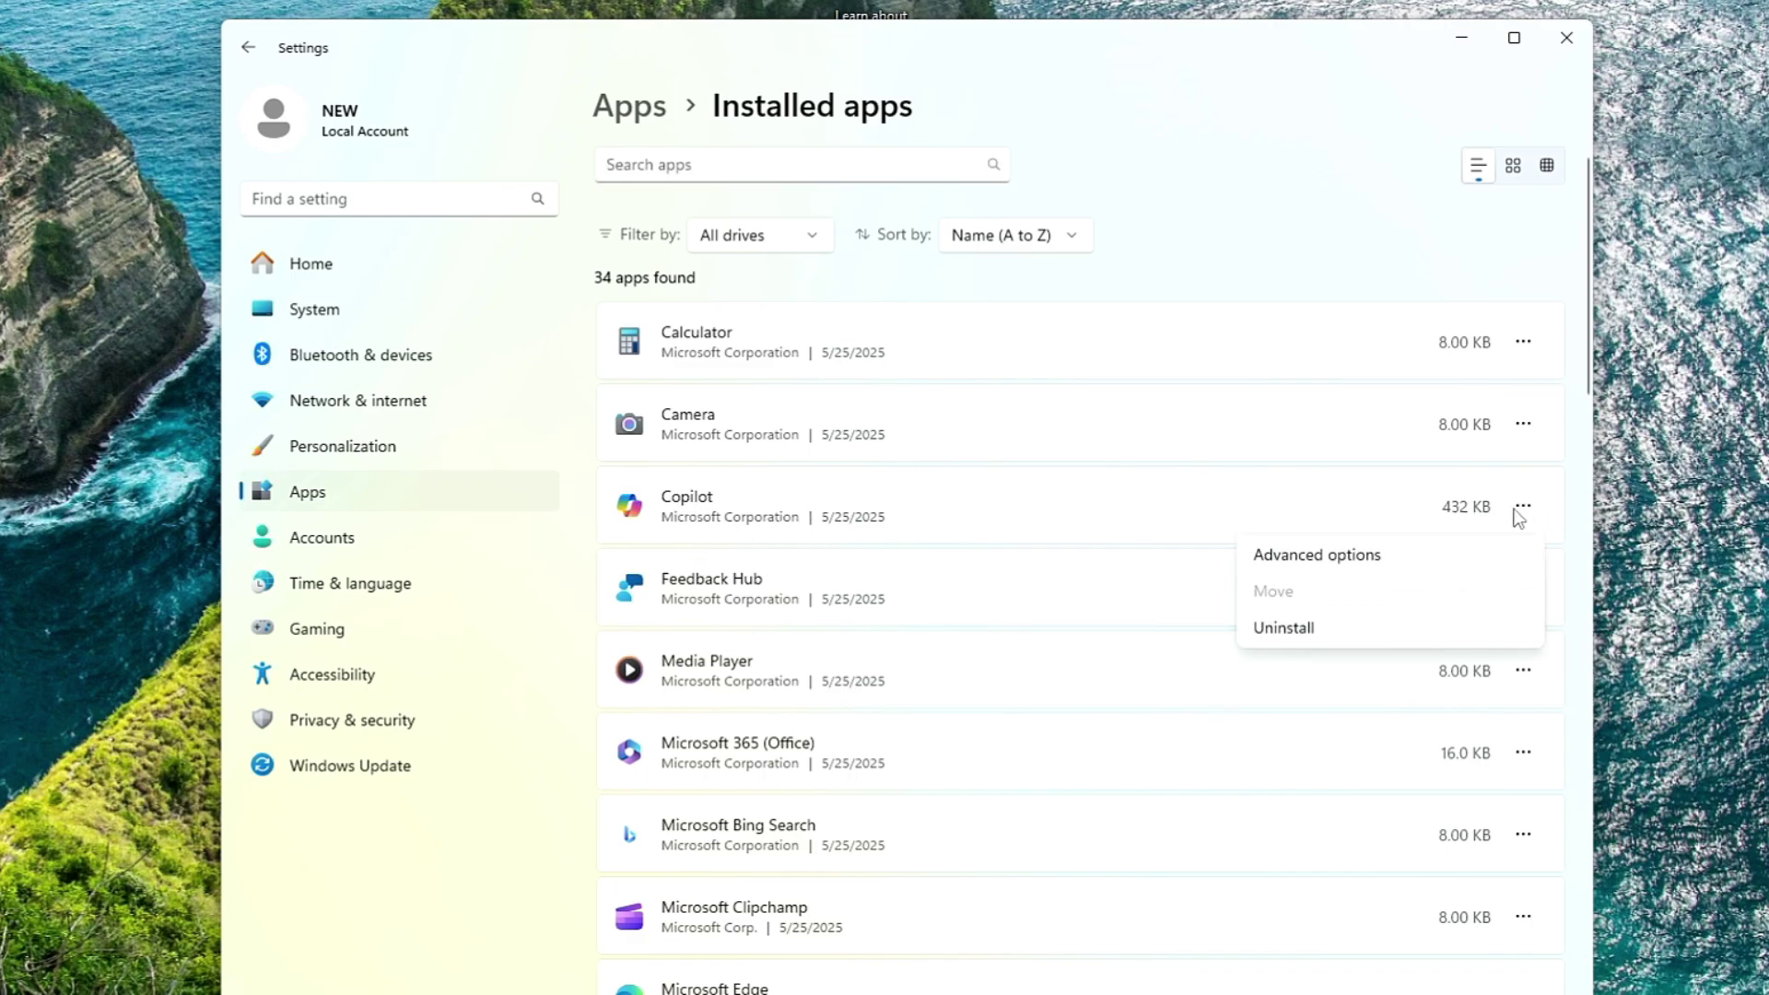
click(1310, 643)
click(1461, 628)
click(1523, 507)
click(1327, 625)
click(1467, 626)
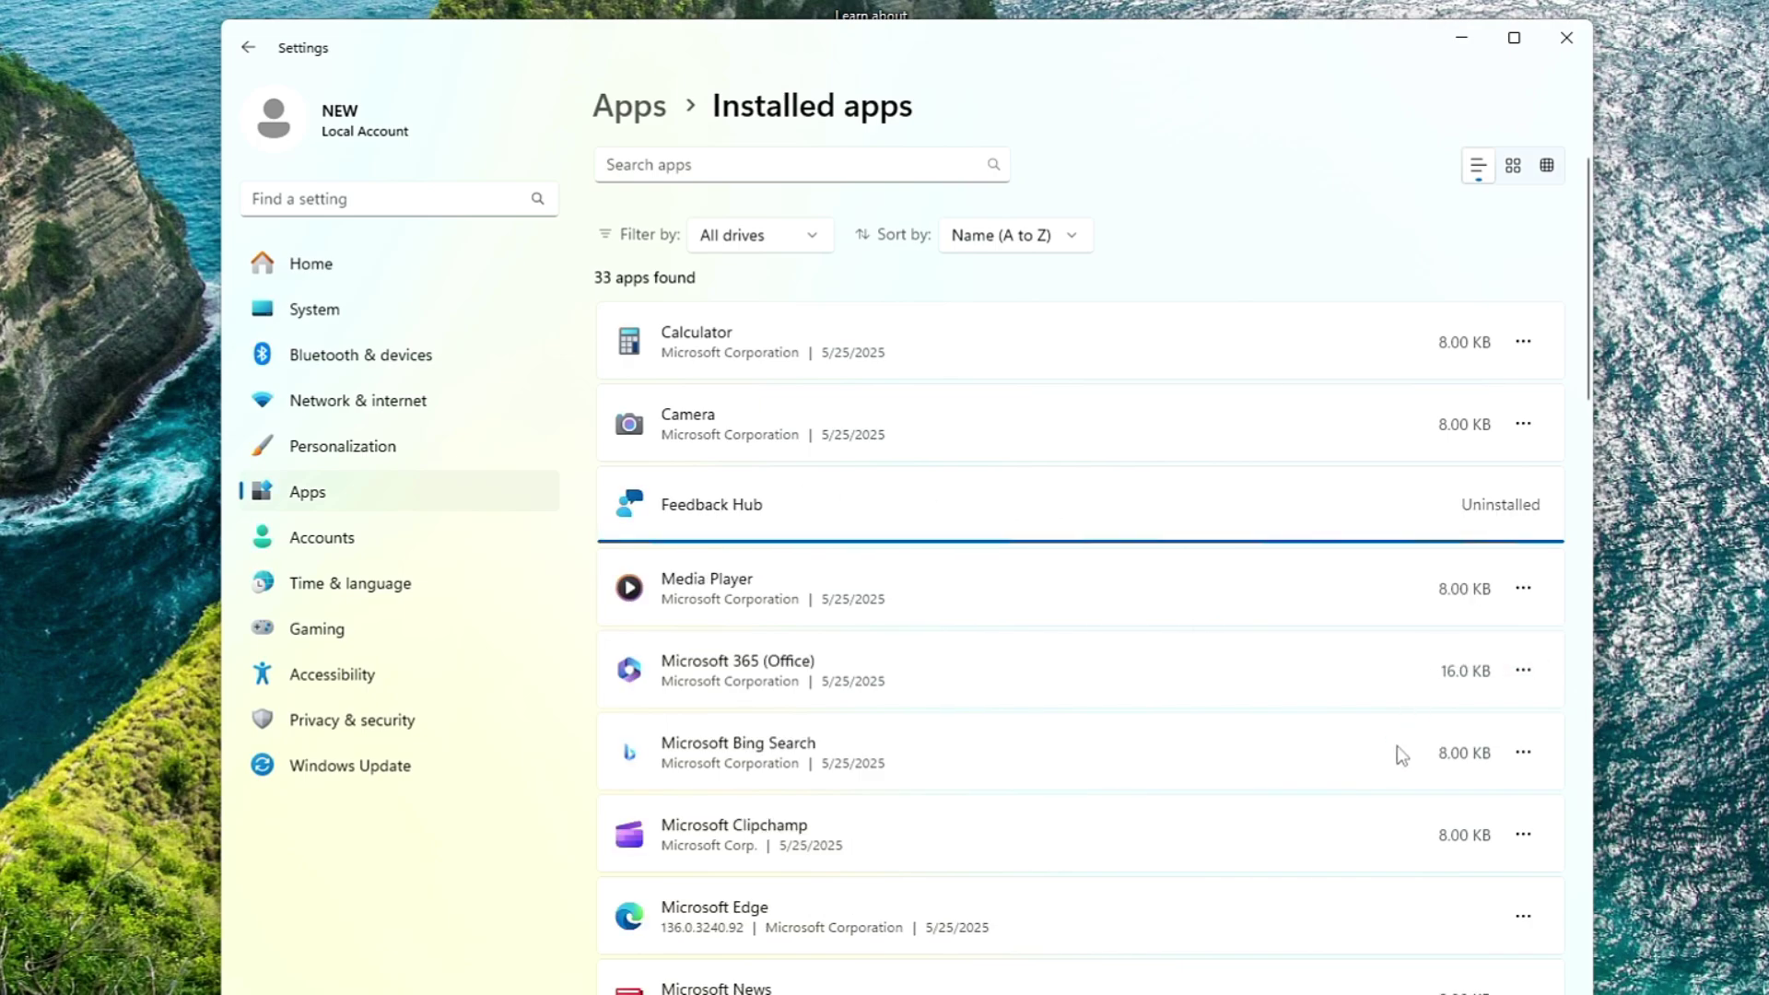
- Uninstall Microsoft Clipchamp and Microsoft Bing Search
click(1523, 752)
click(1294, 871)
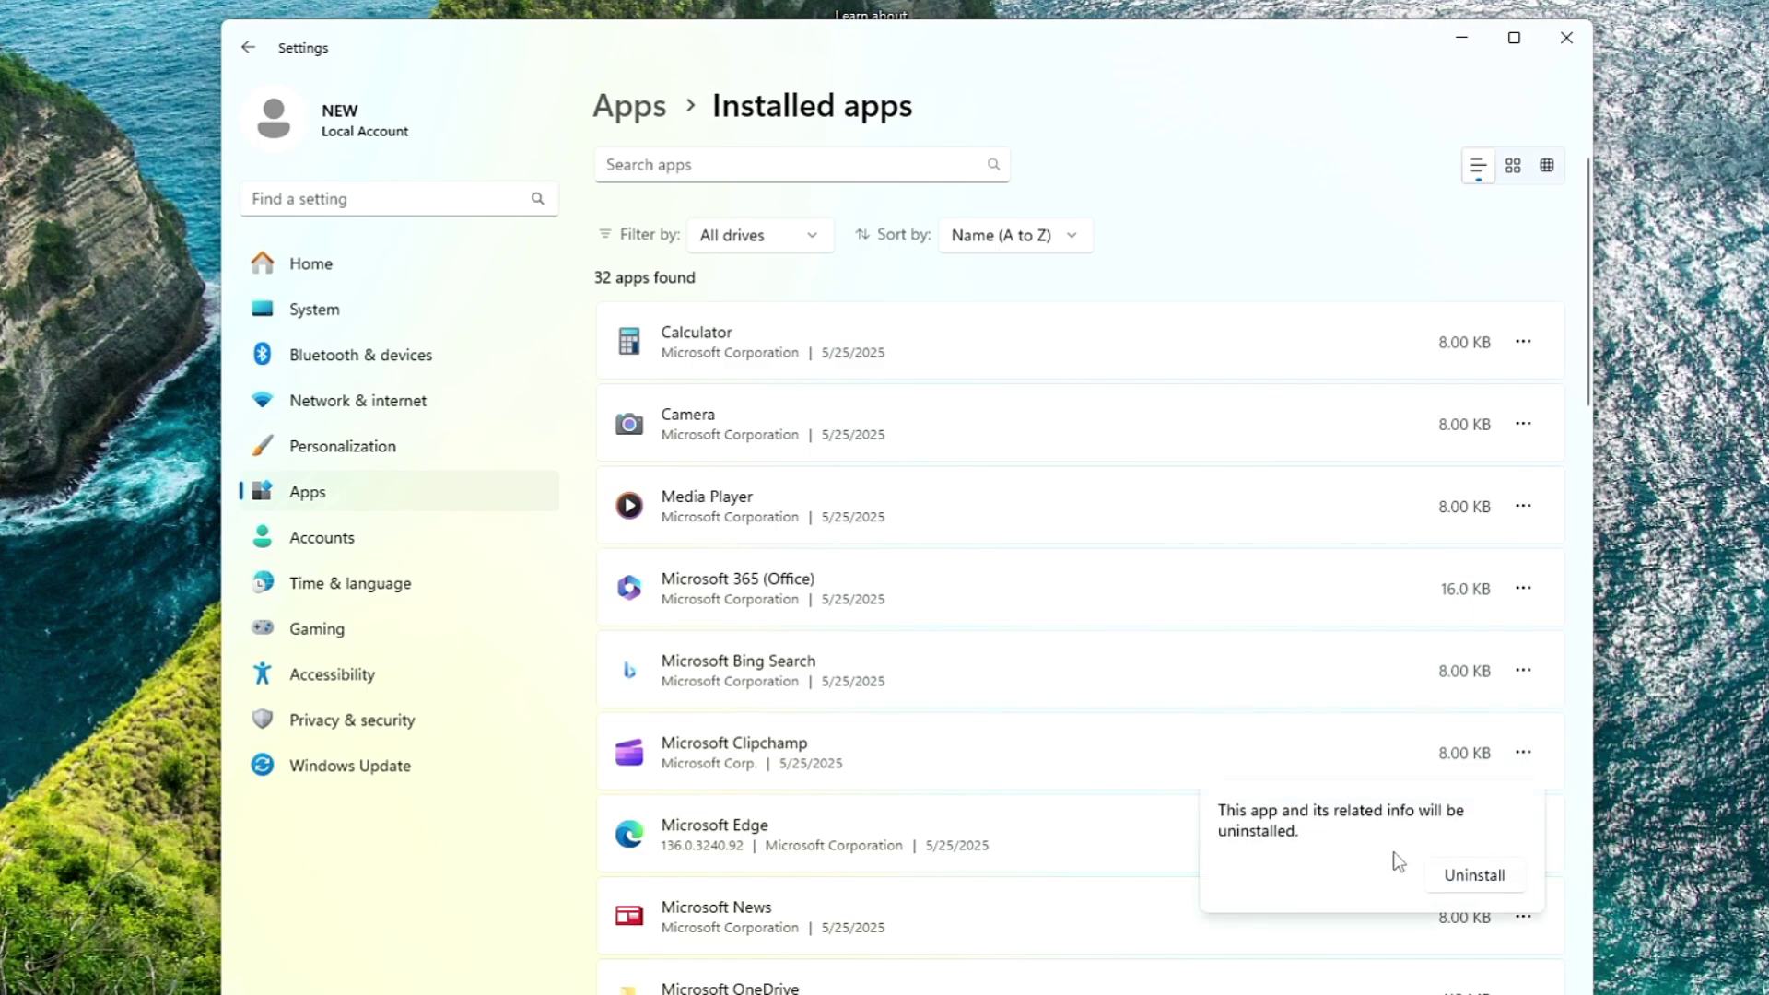
click(1458, 876)
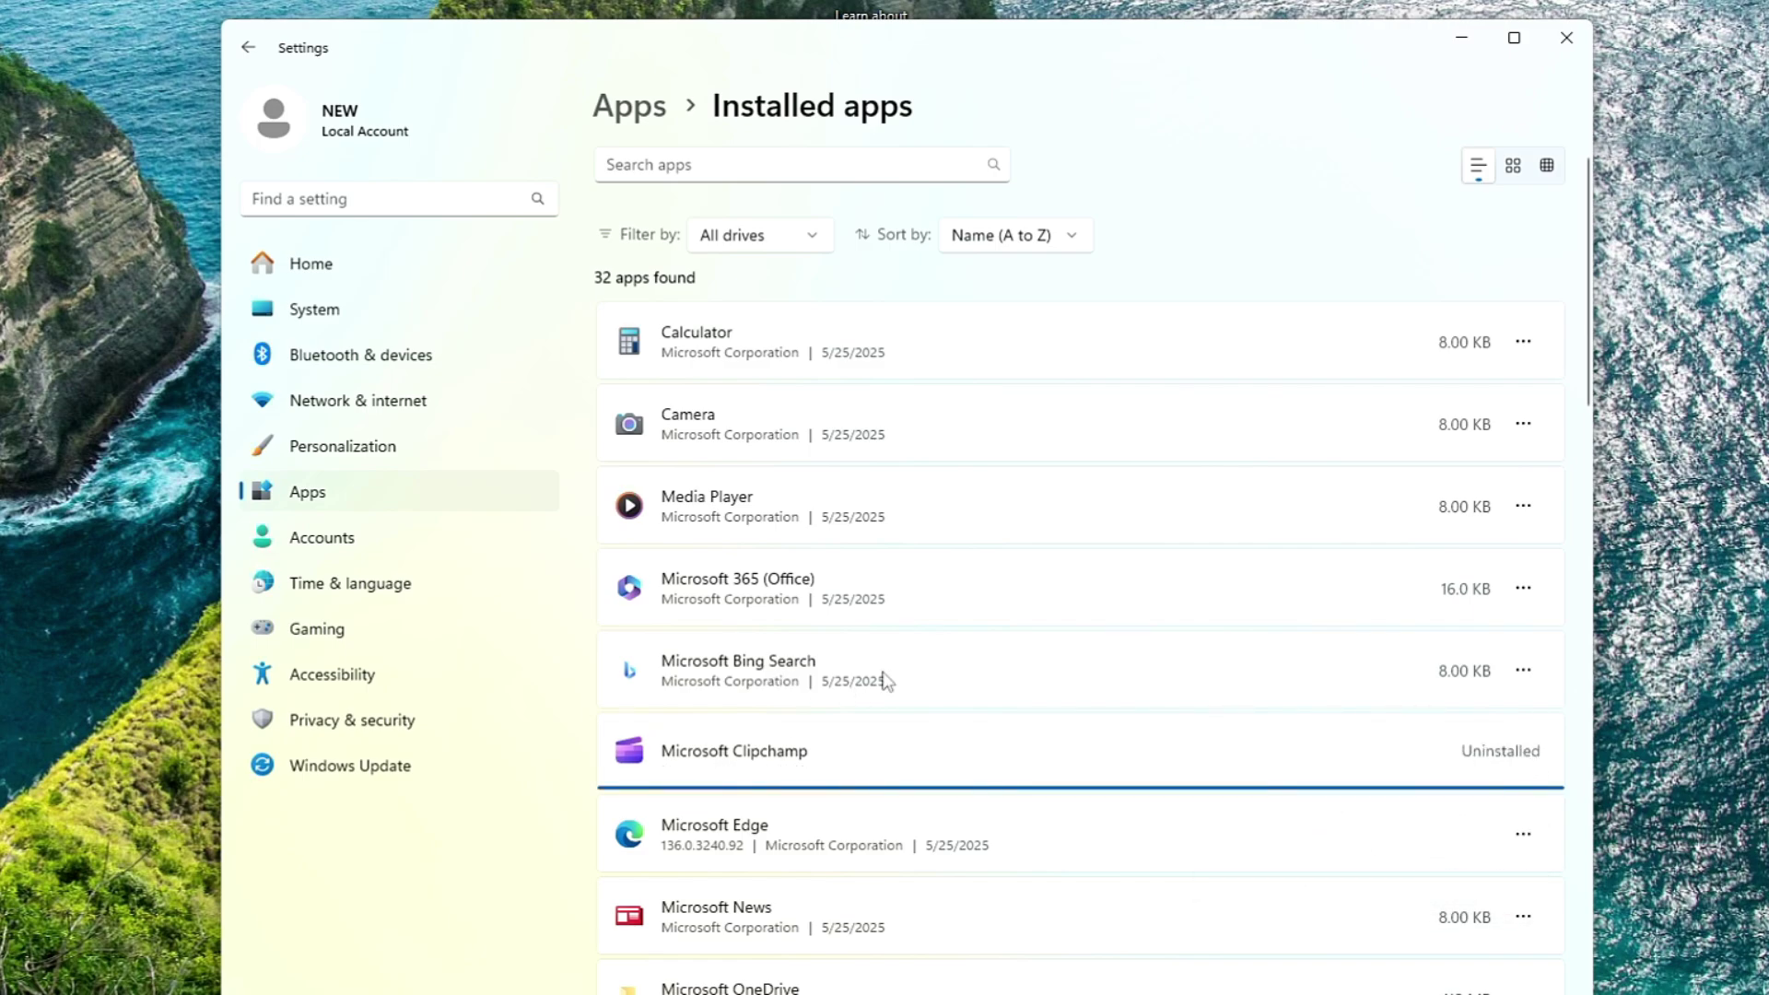
click(1523, 670)
click(1353, 789)
click(1474, 794)
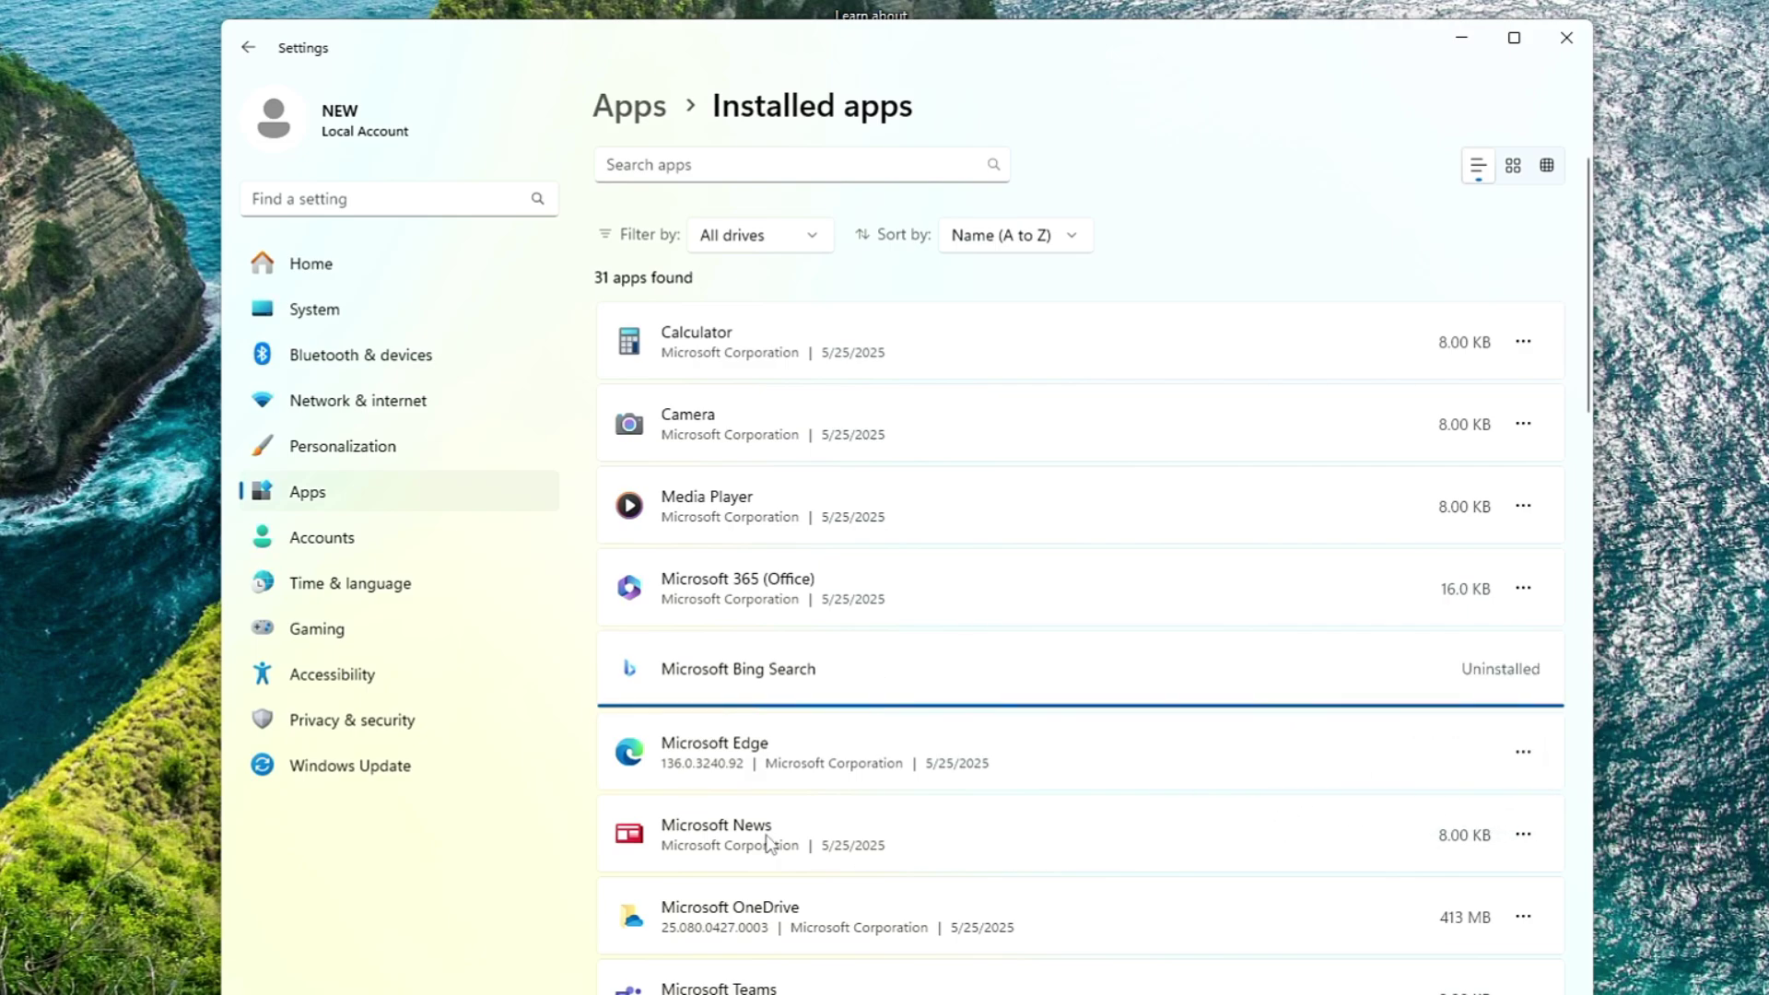
- Uninstall Microsoft News
click(1523, 836)
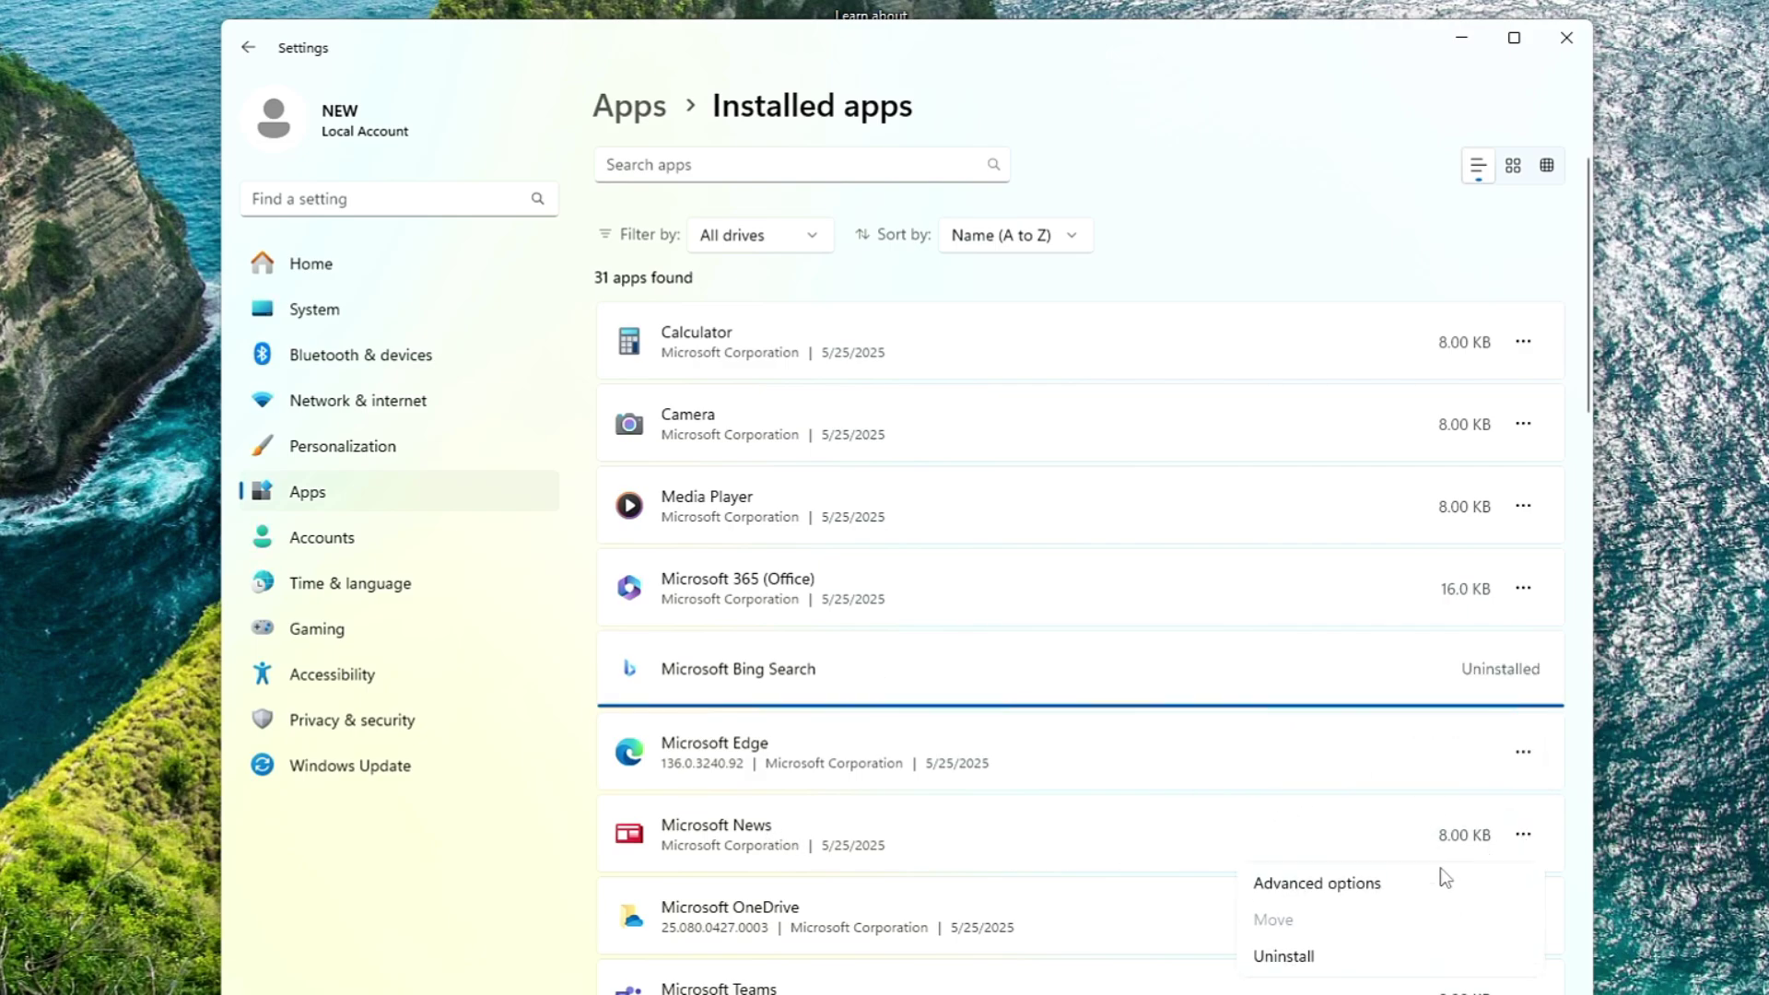
click(1277, 952)
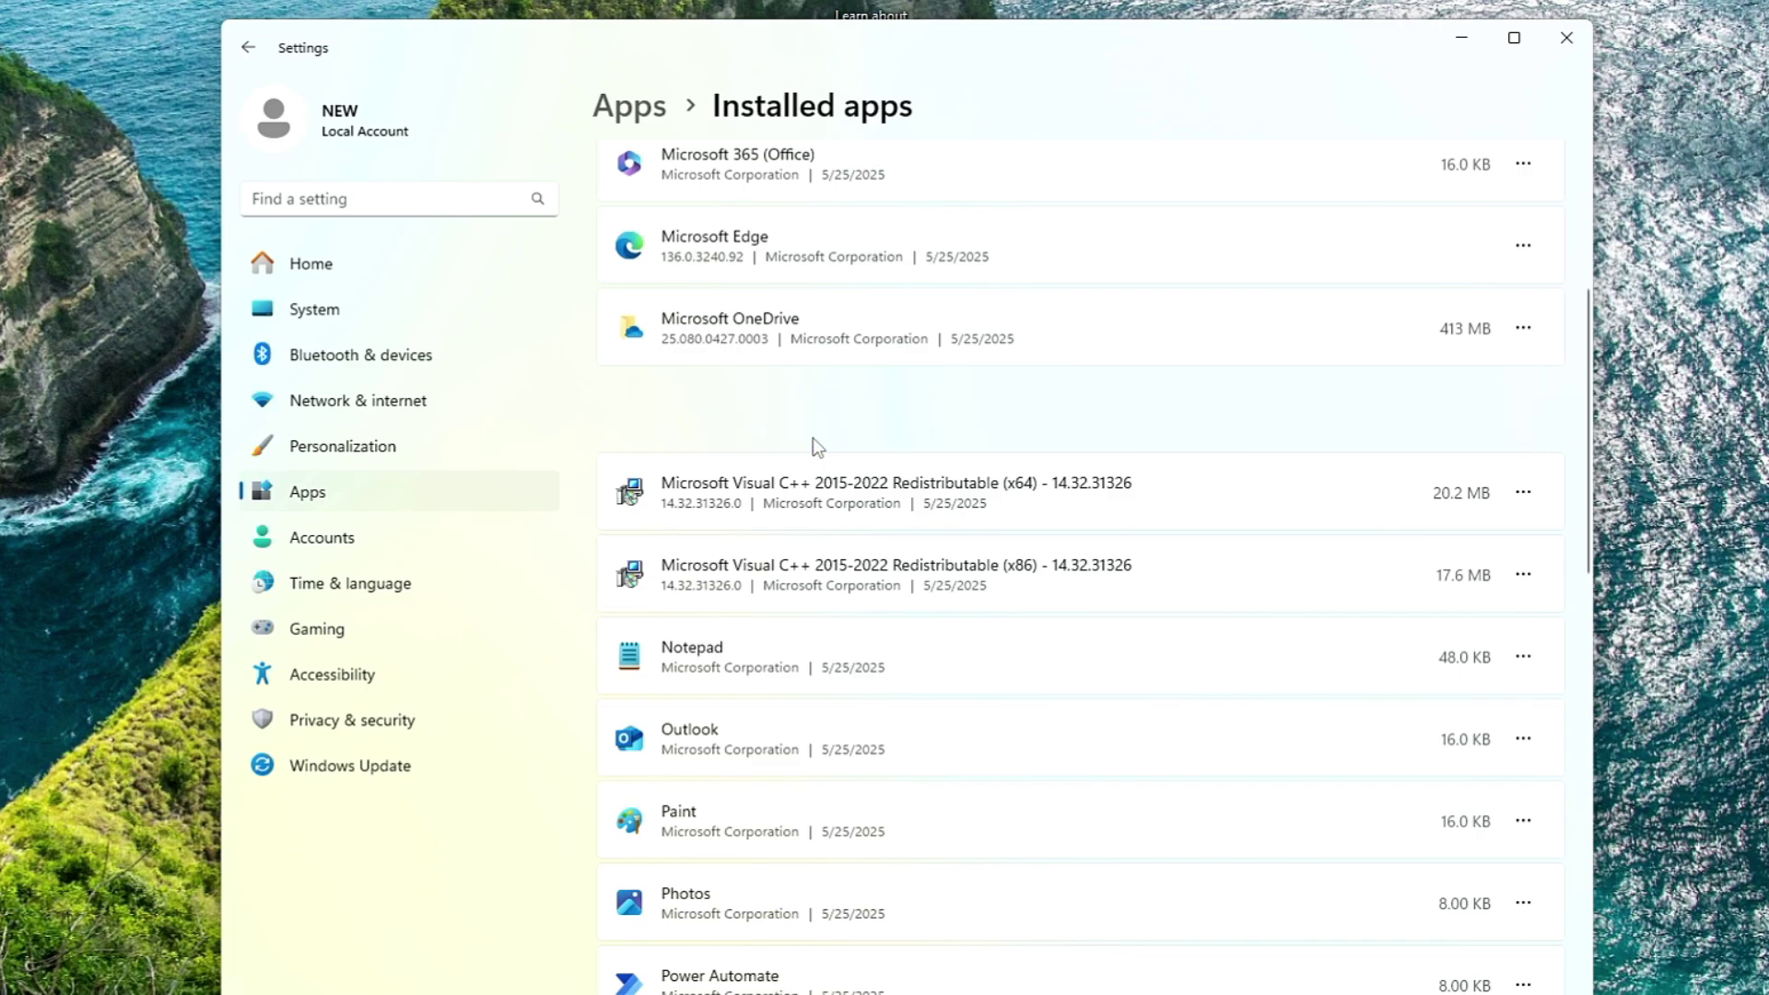
scroll(801, 446, down, 2)
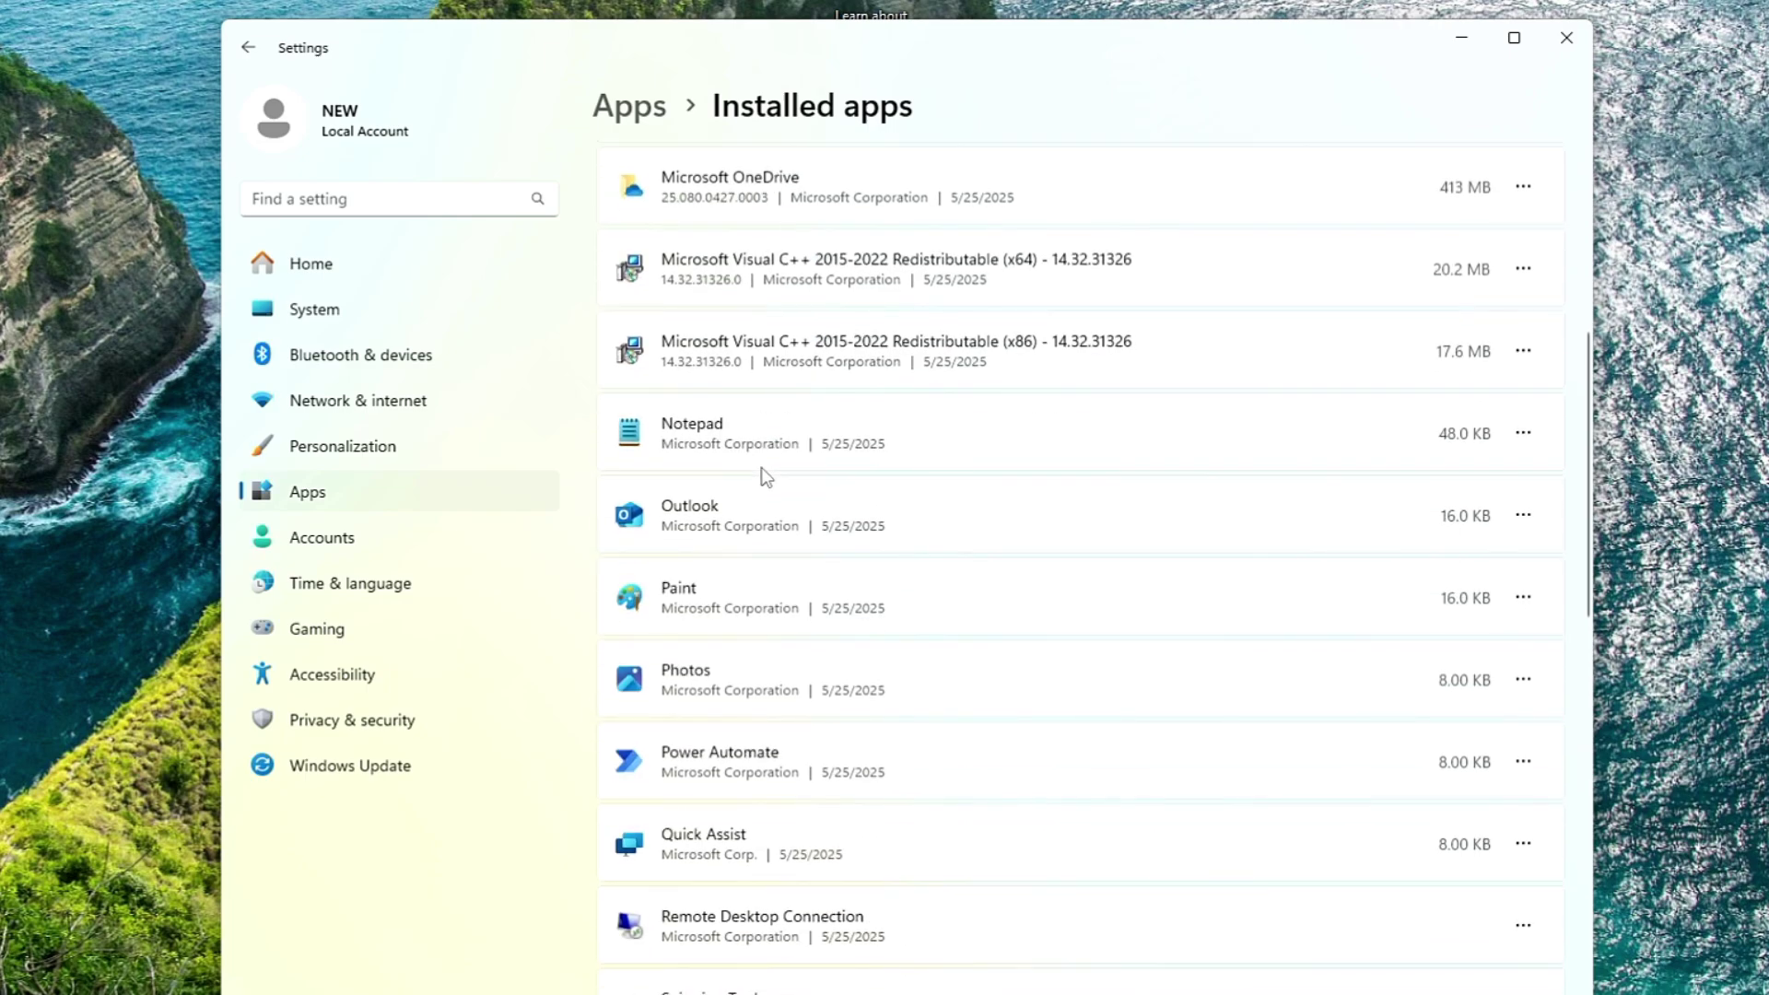
scroll(998, 617, down, 2)
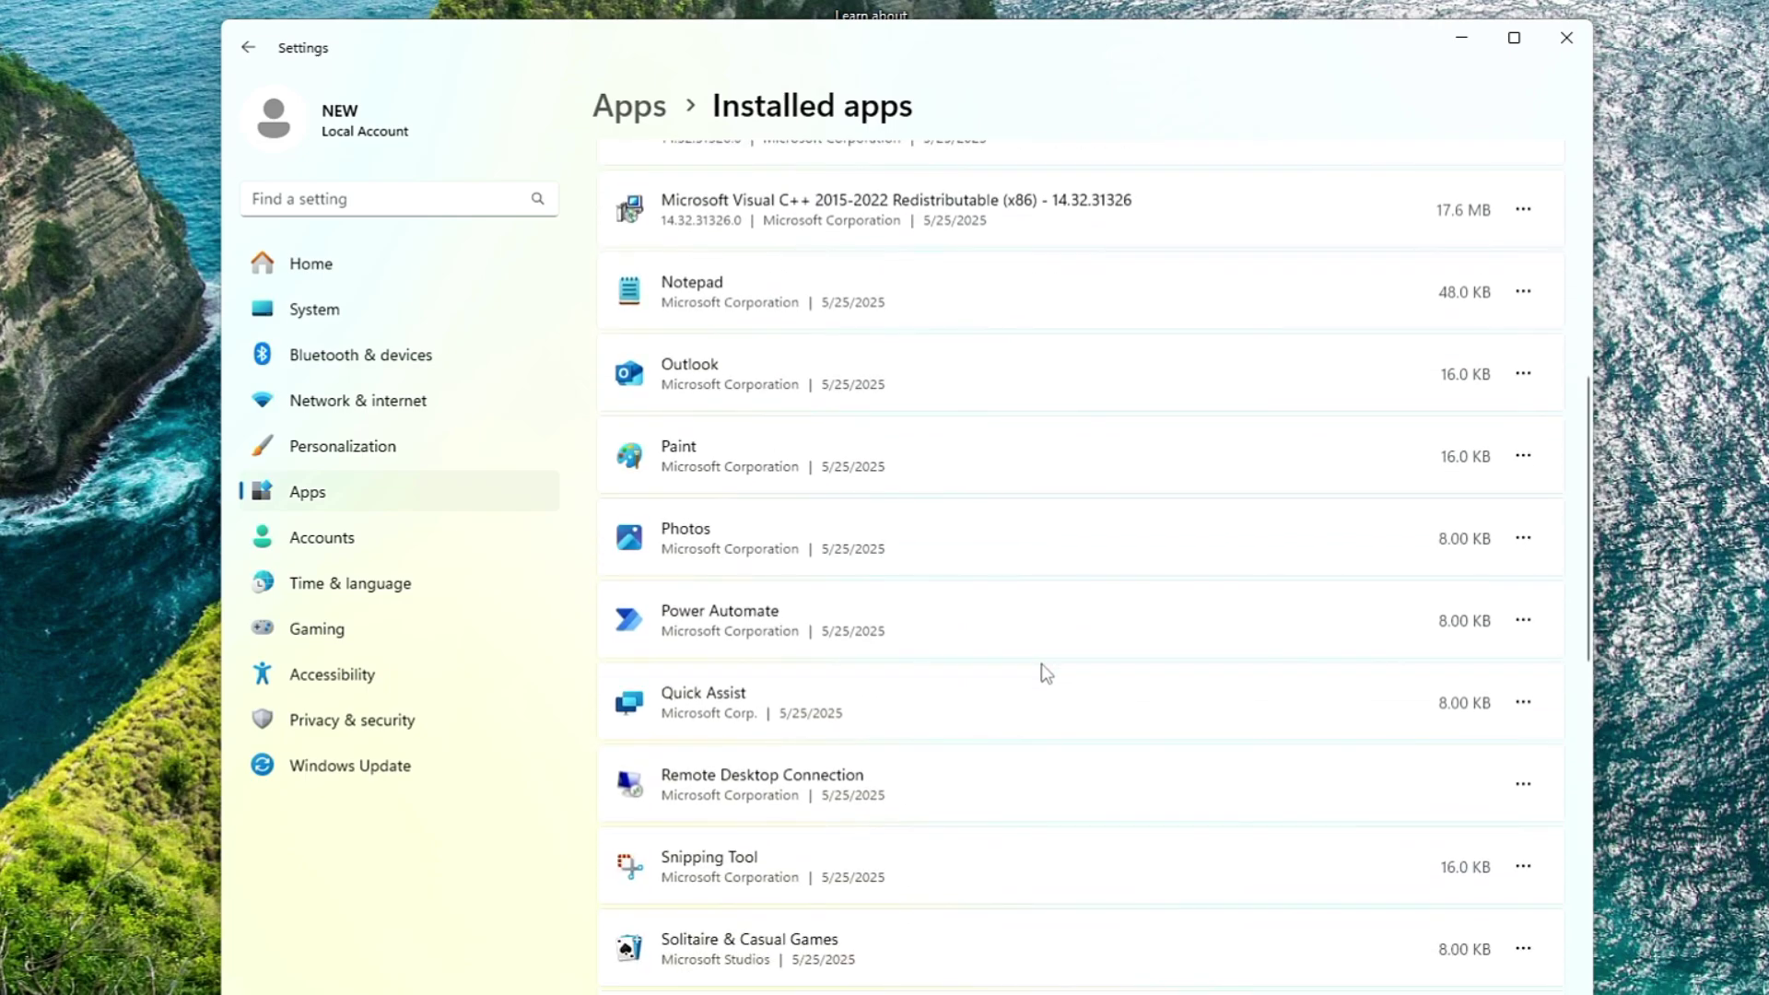
scroll(1042, 663, down, 2)
scroll(1032, 670, down, 10)
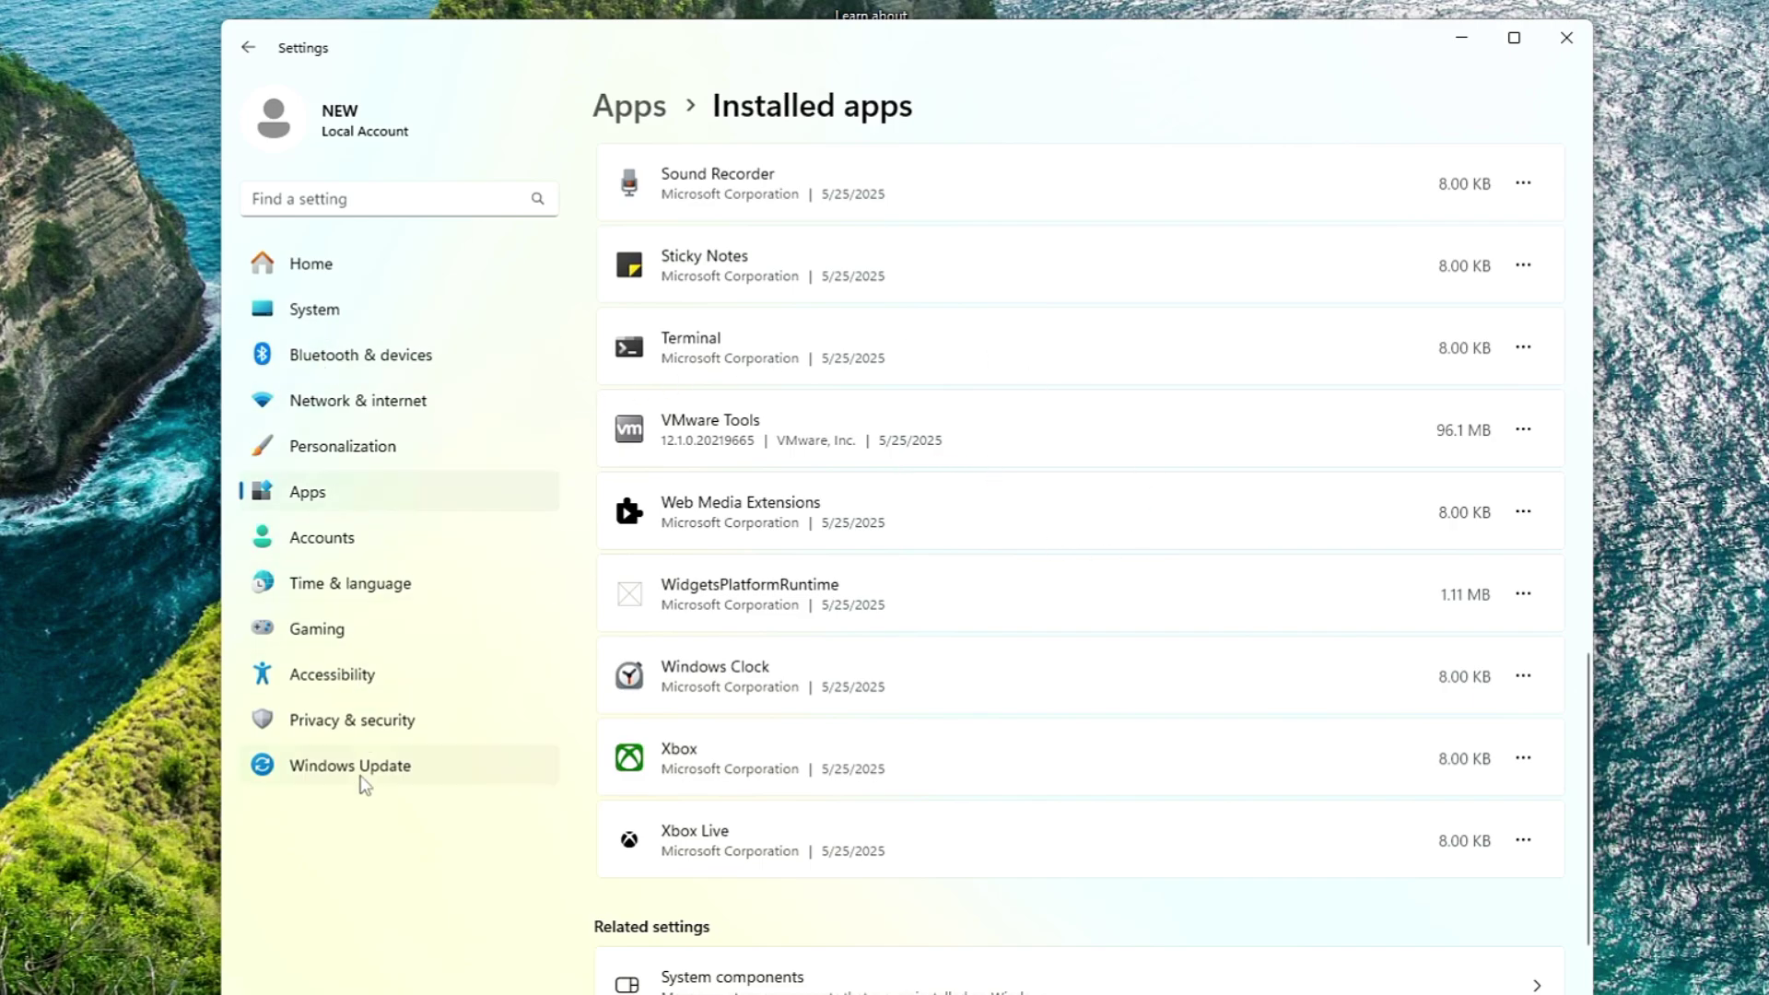
- Turn off language-list access, app-launch tracking, suggested content and Settings notifications in General privacy
click(360, 730)
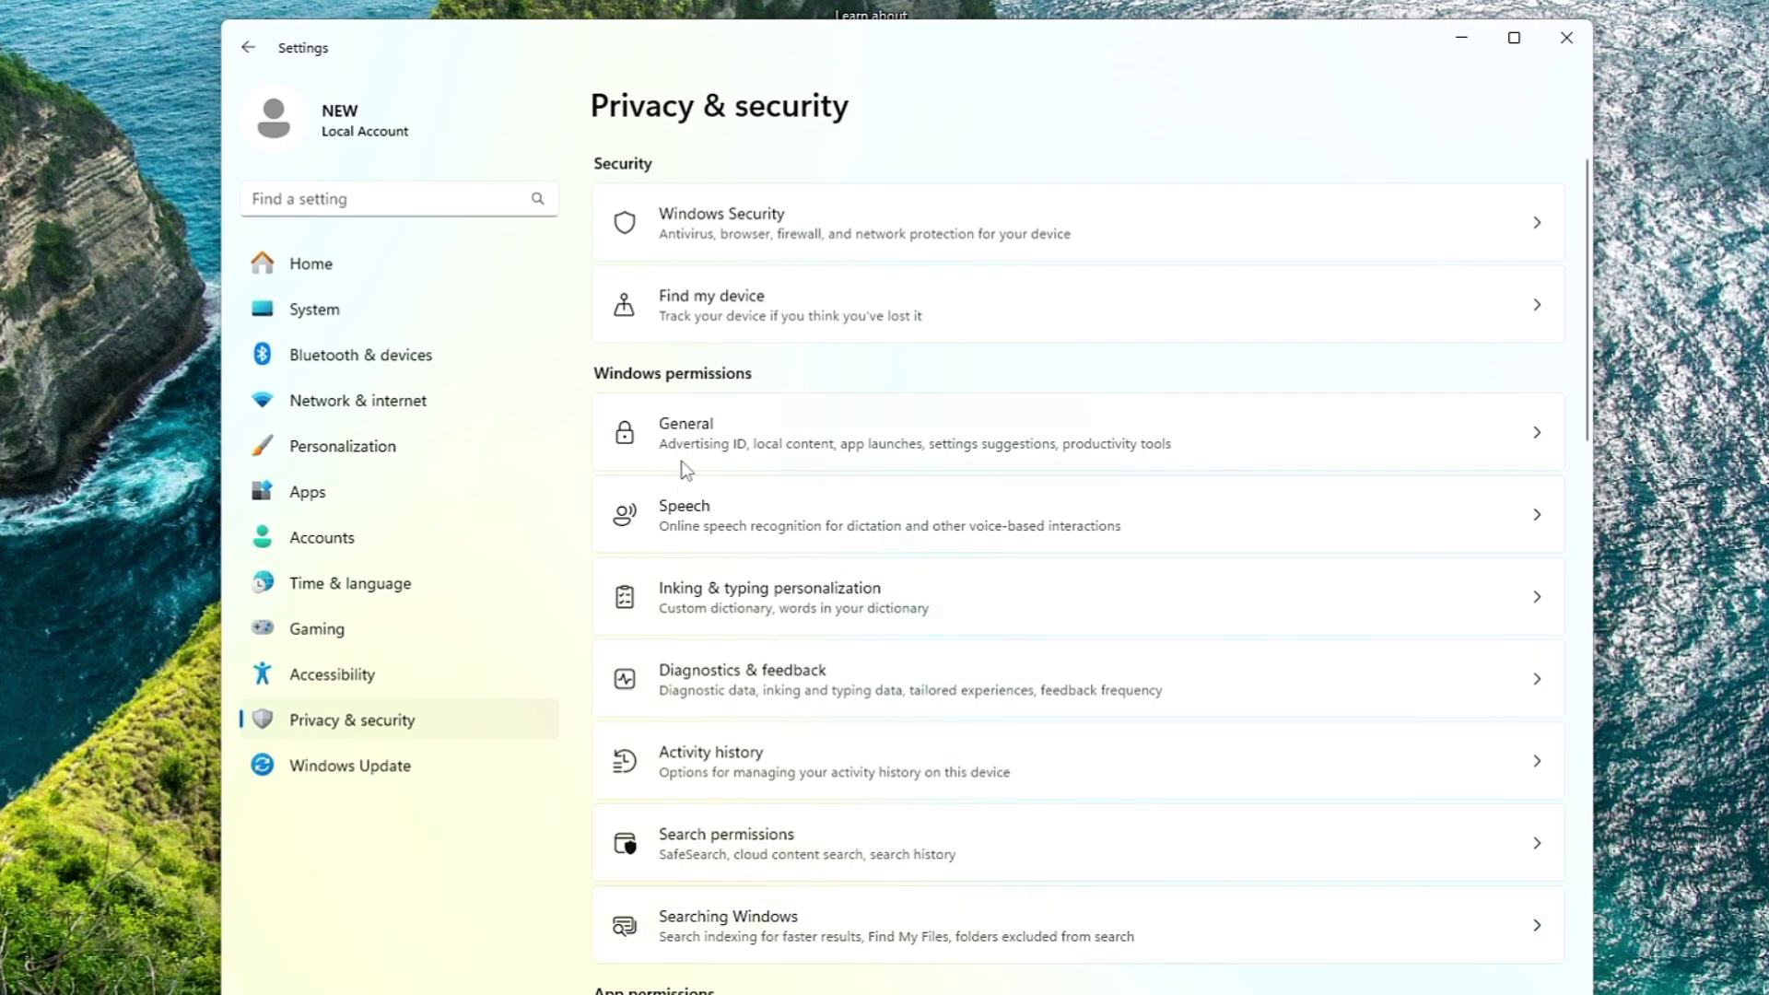
click(800, 429)
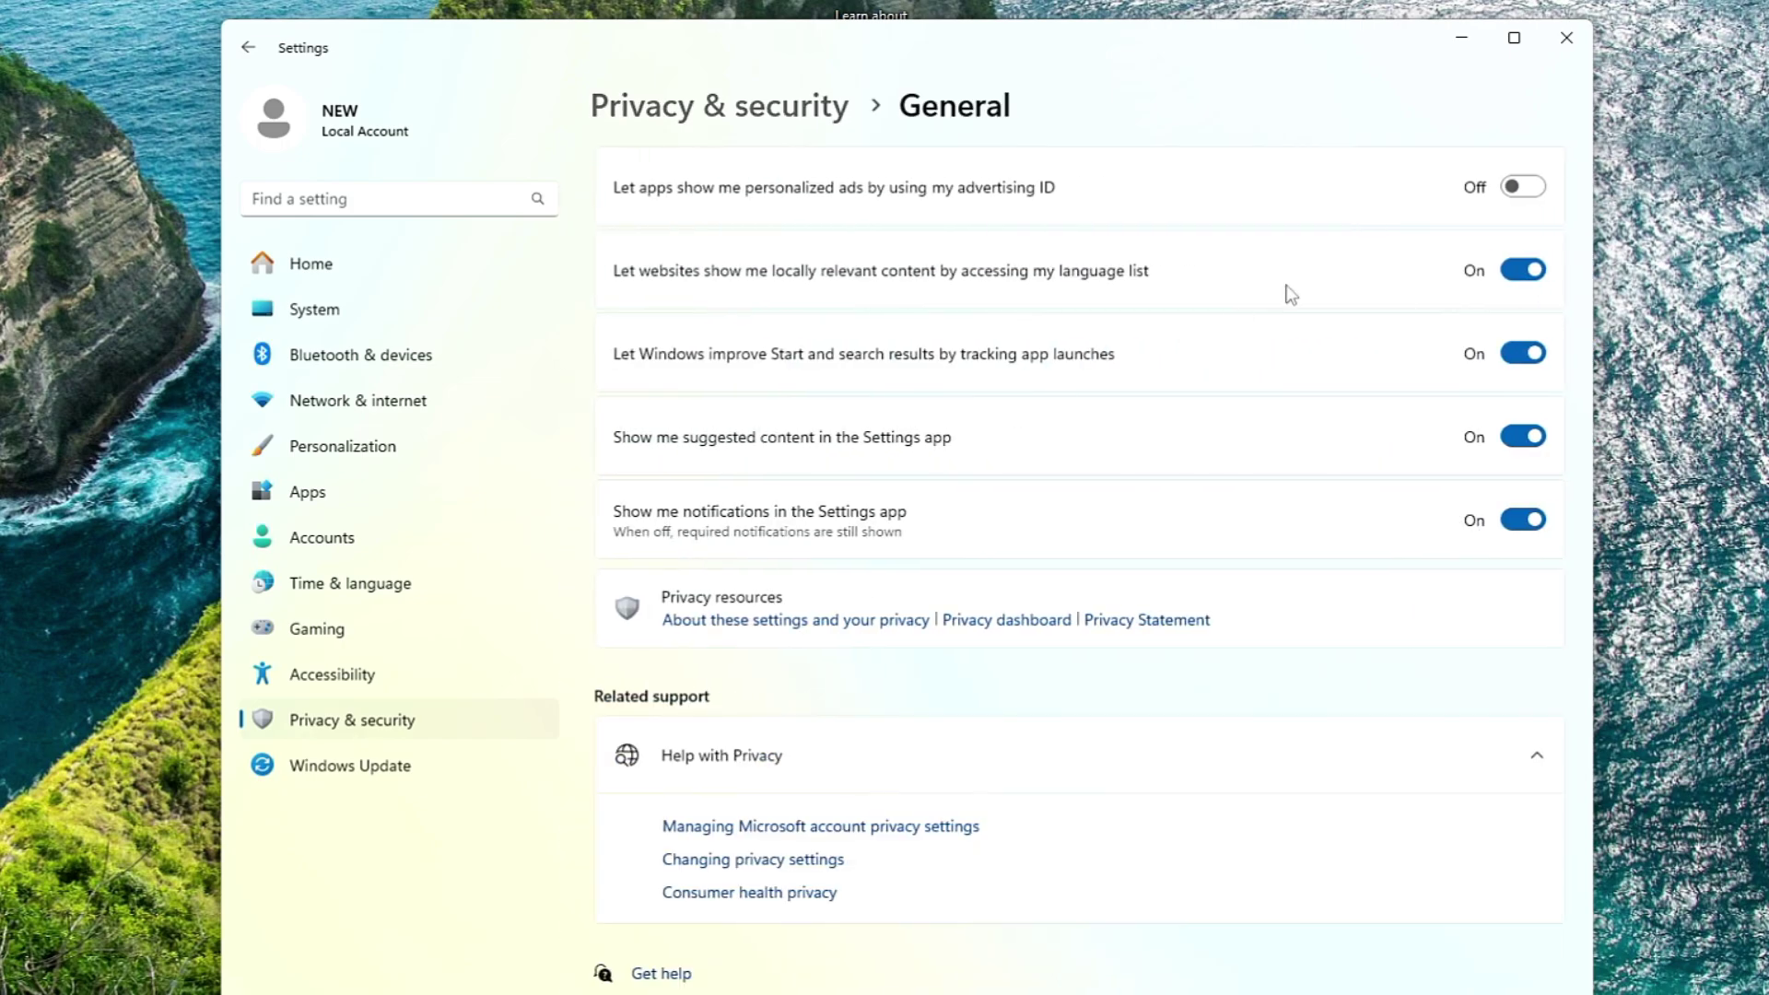
click(1512, 272)
click(1525, 355)
click(1525, 438)
click(1525, 520)
click(247, 47)
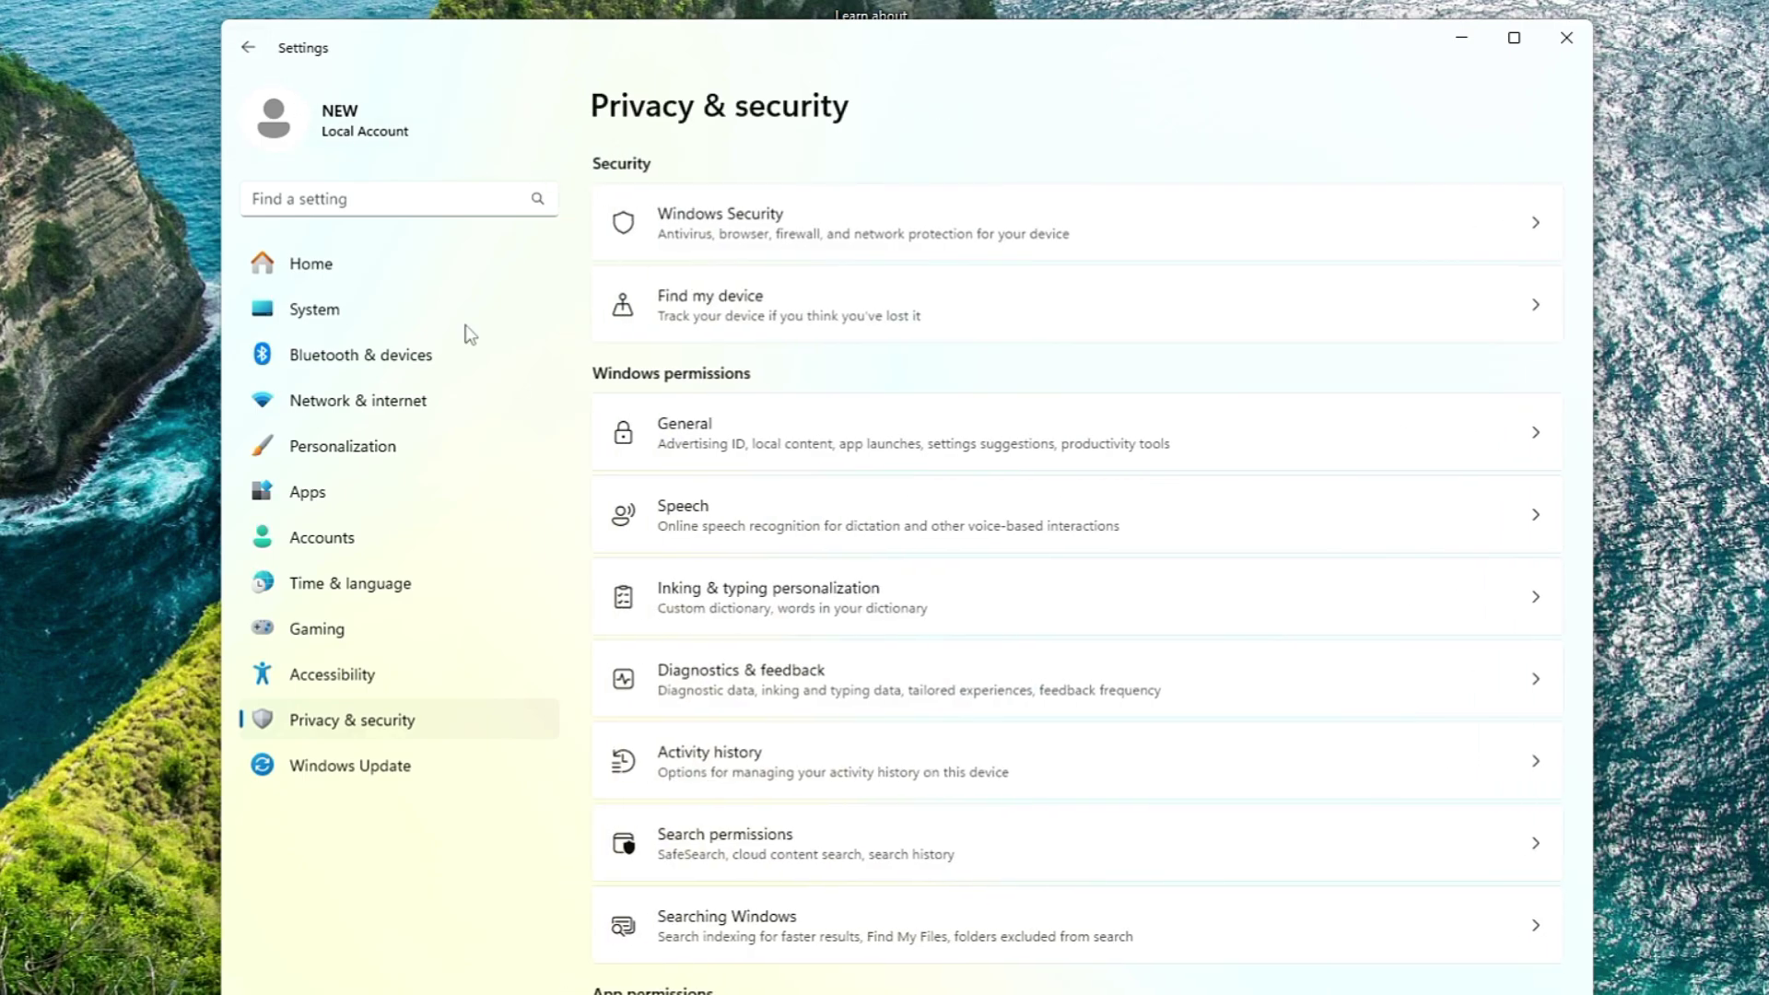
- Switch off the custom inking and typing dictionary
click(742, 514)
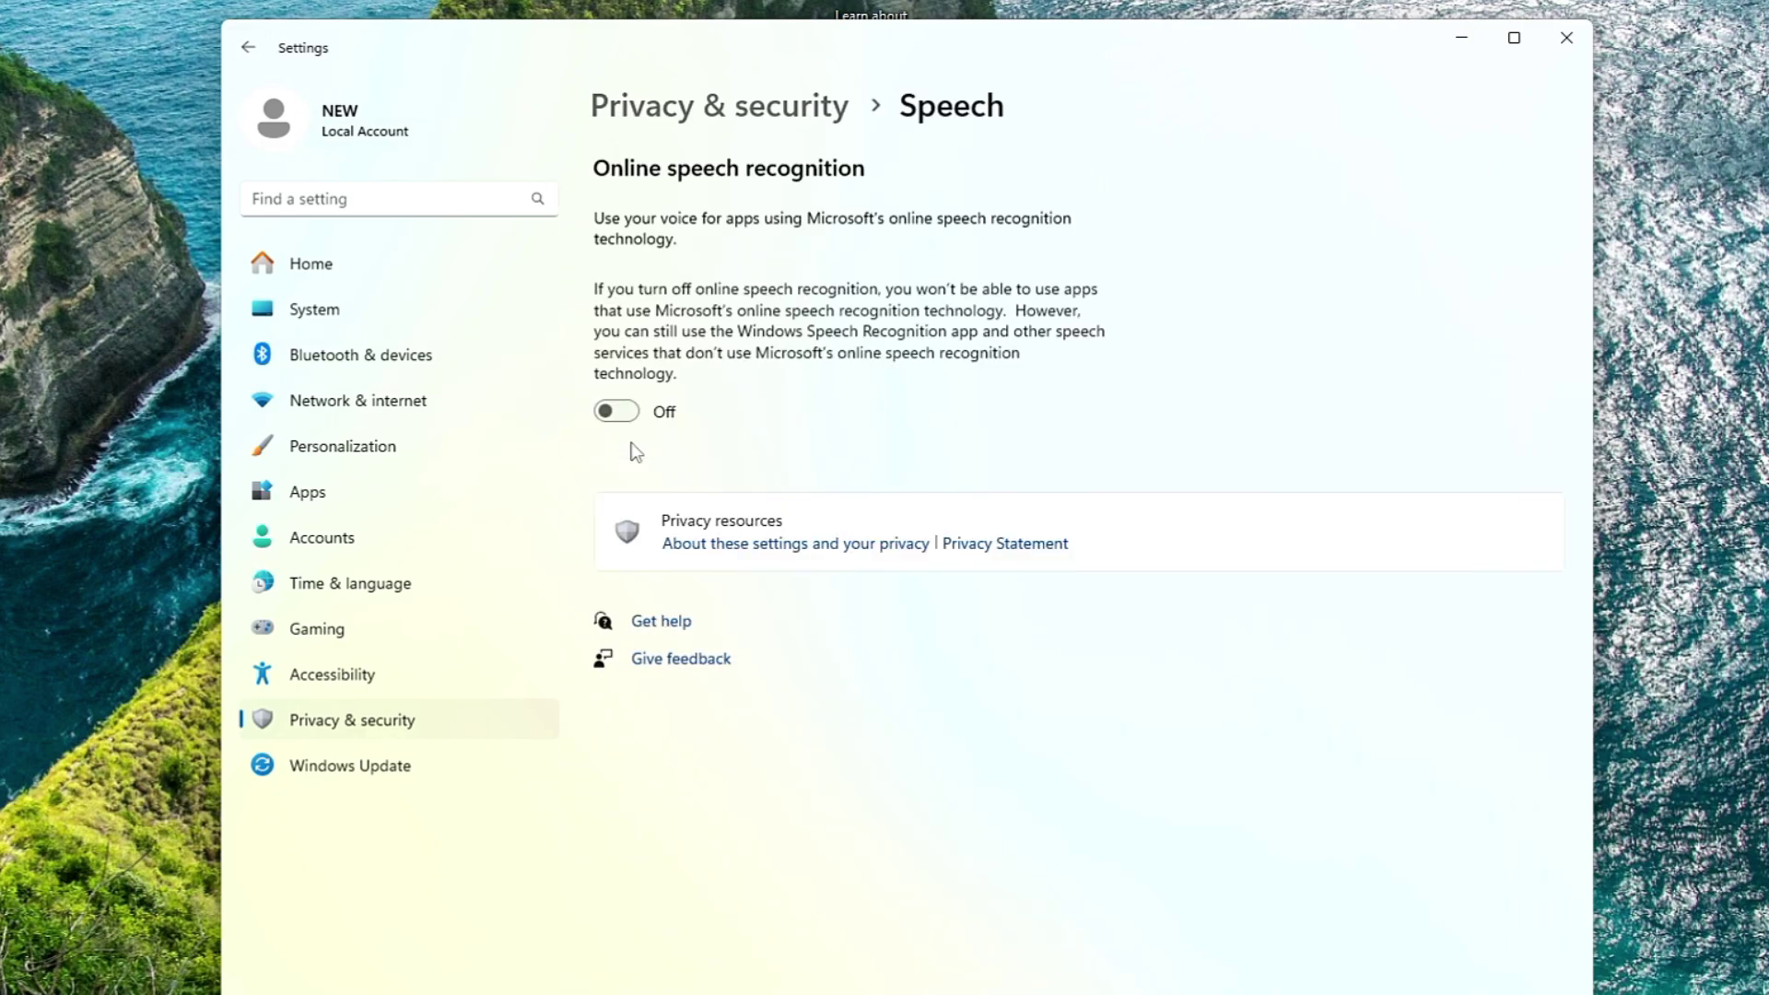
click(247, 47)
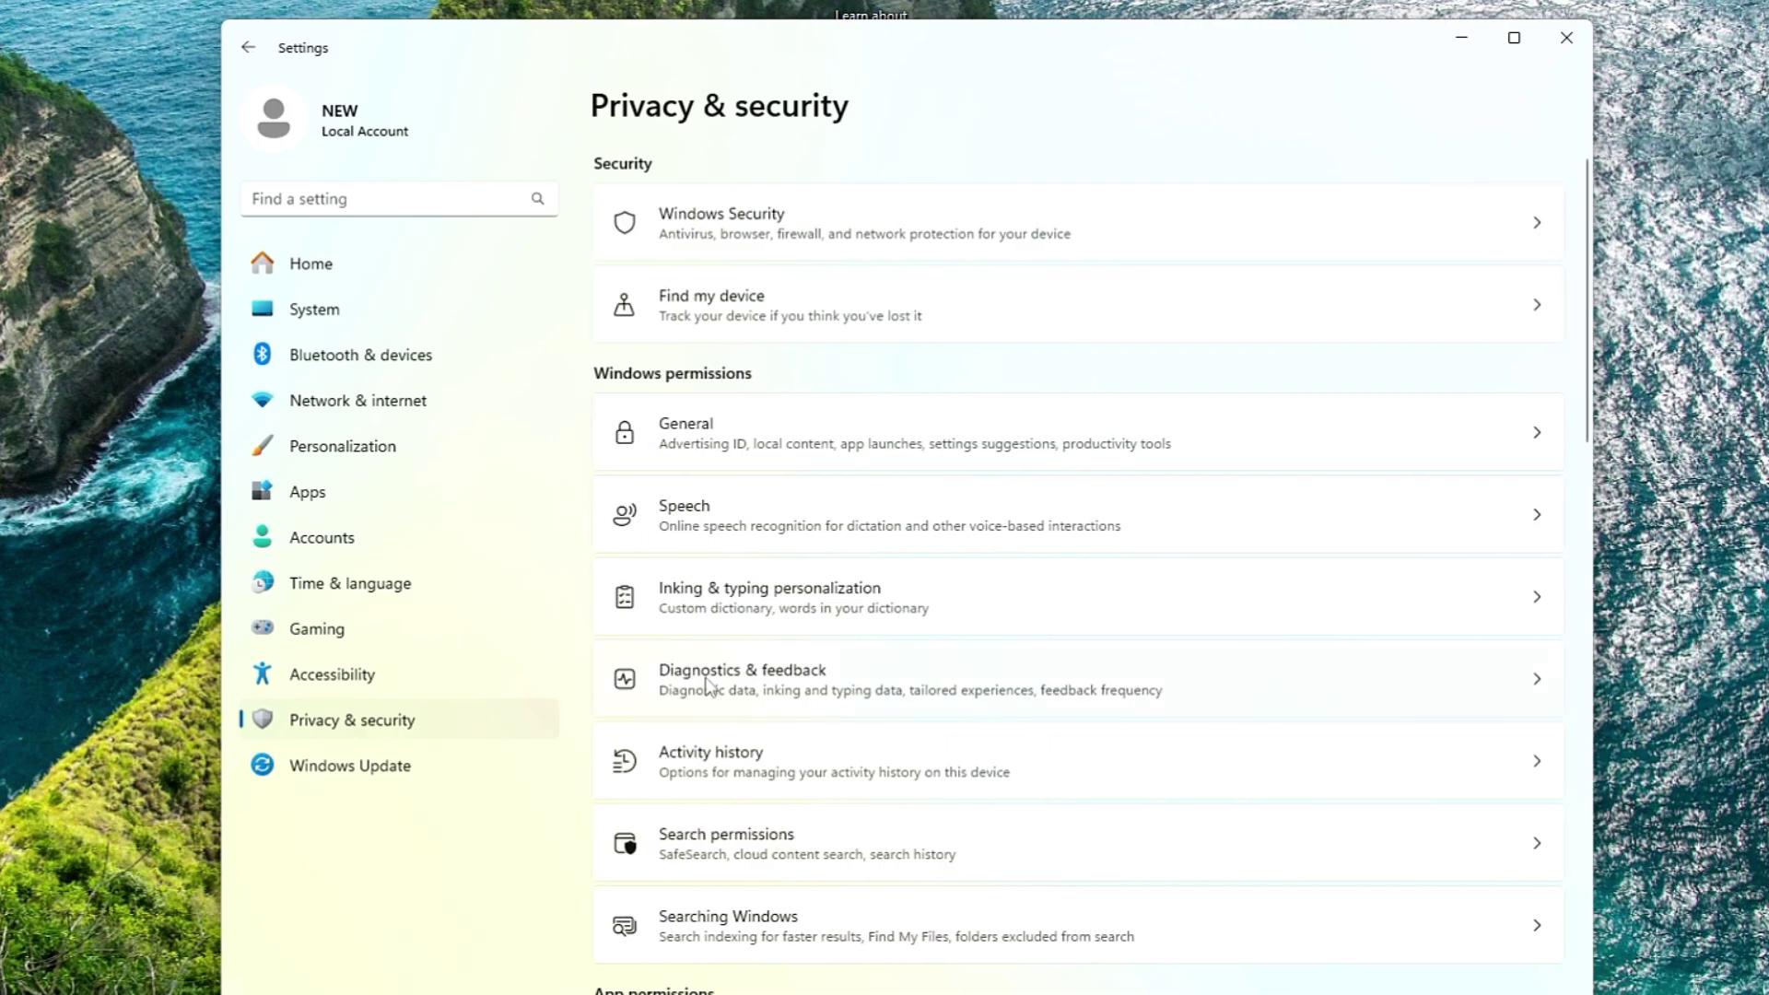
click(750, 627)
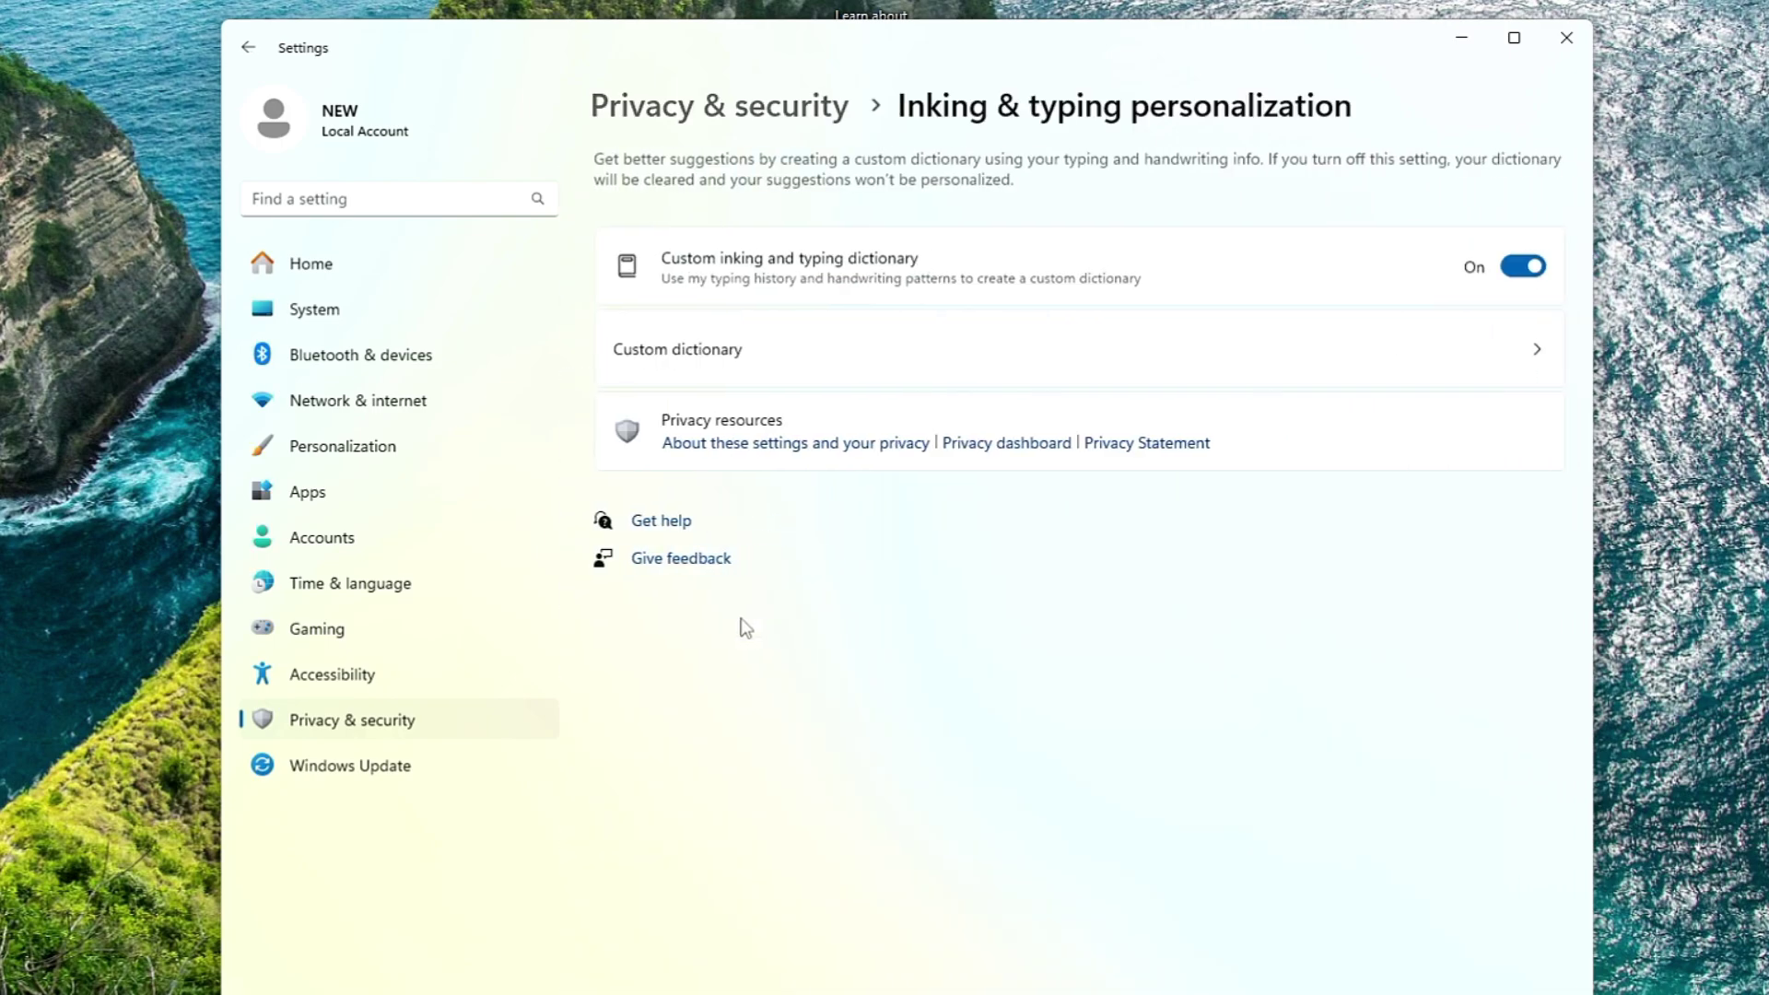
click(1519, 272)
click(247, 47)
- Stop Windows Search from using work or school account content
click(737, 846)
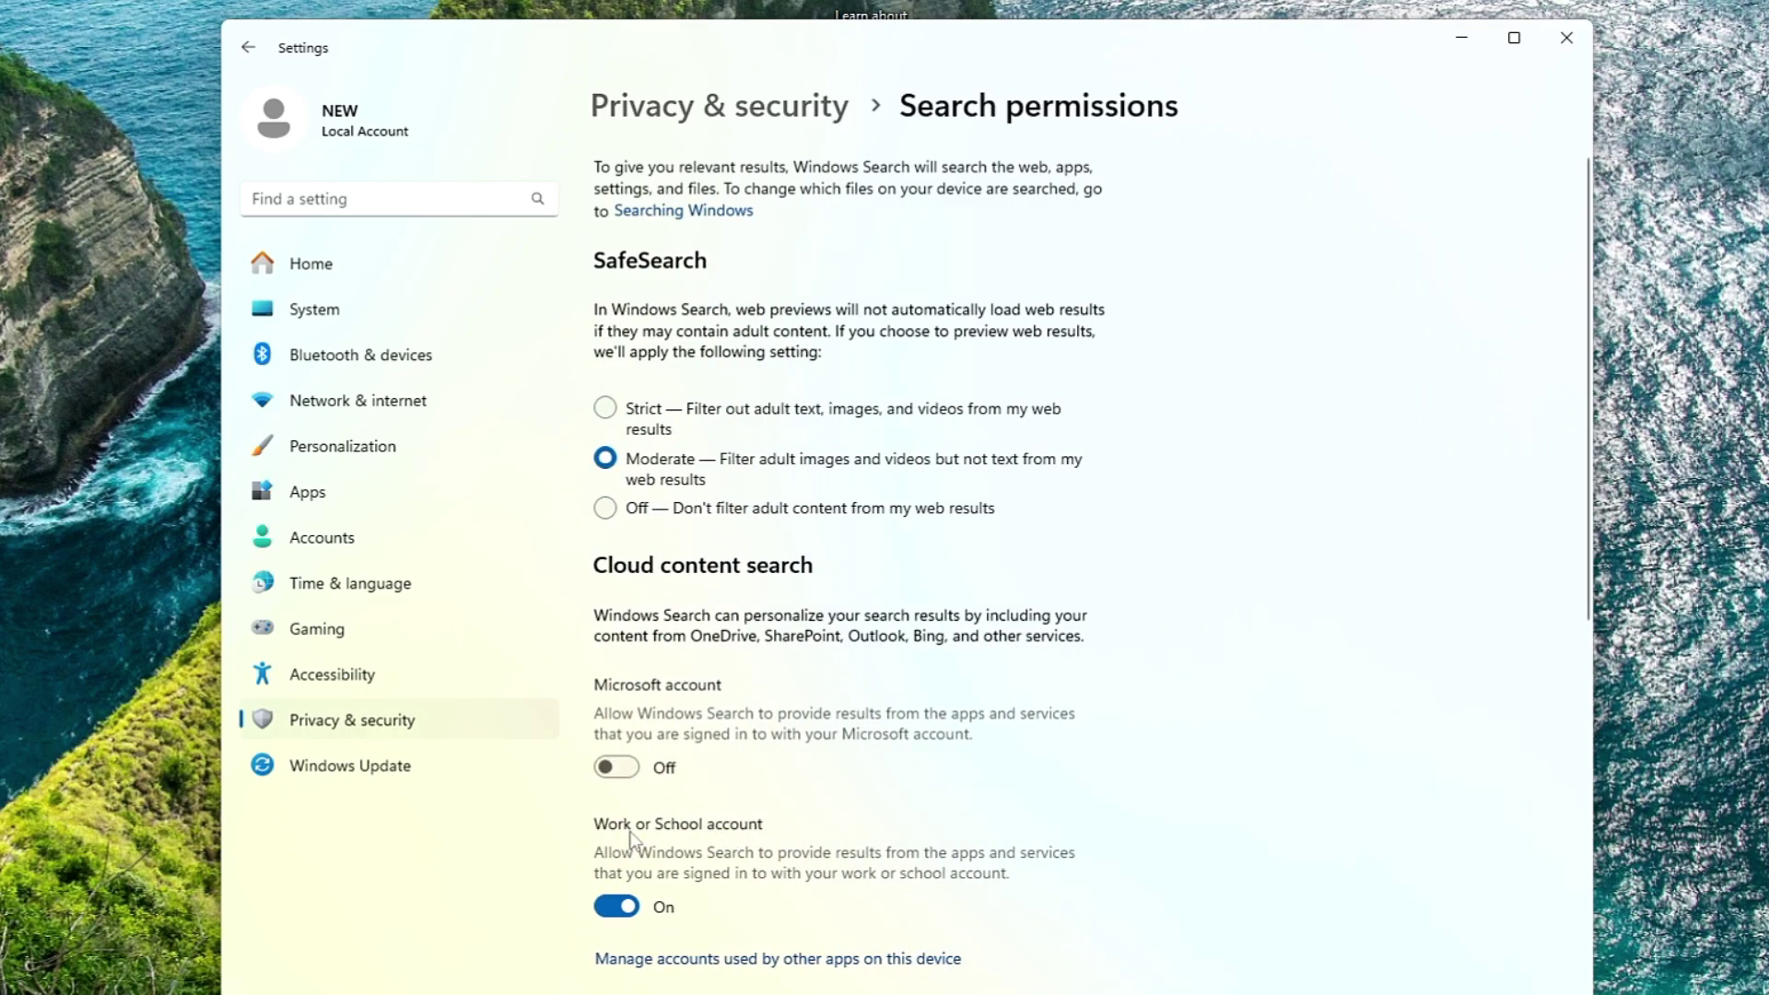
click(627, 908)
key(alt+Left)
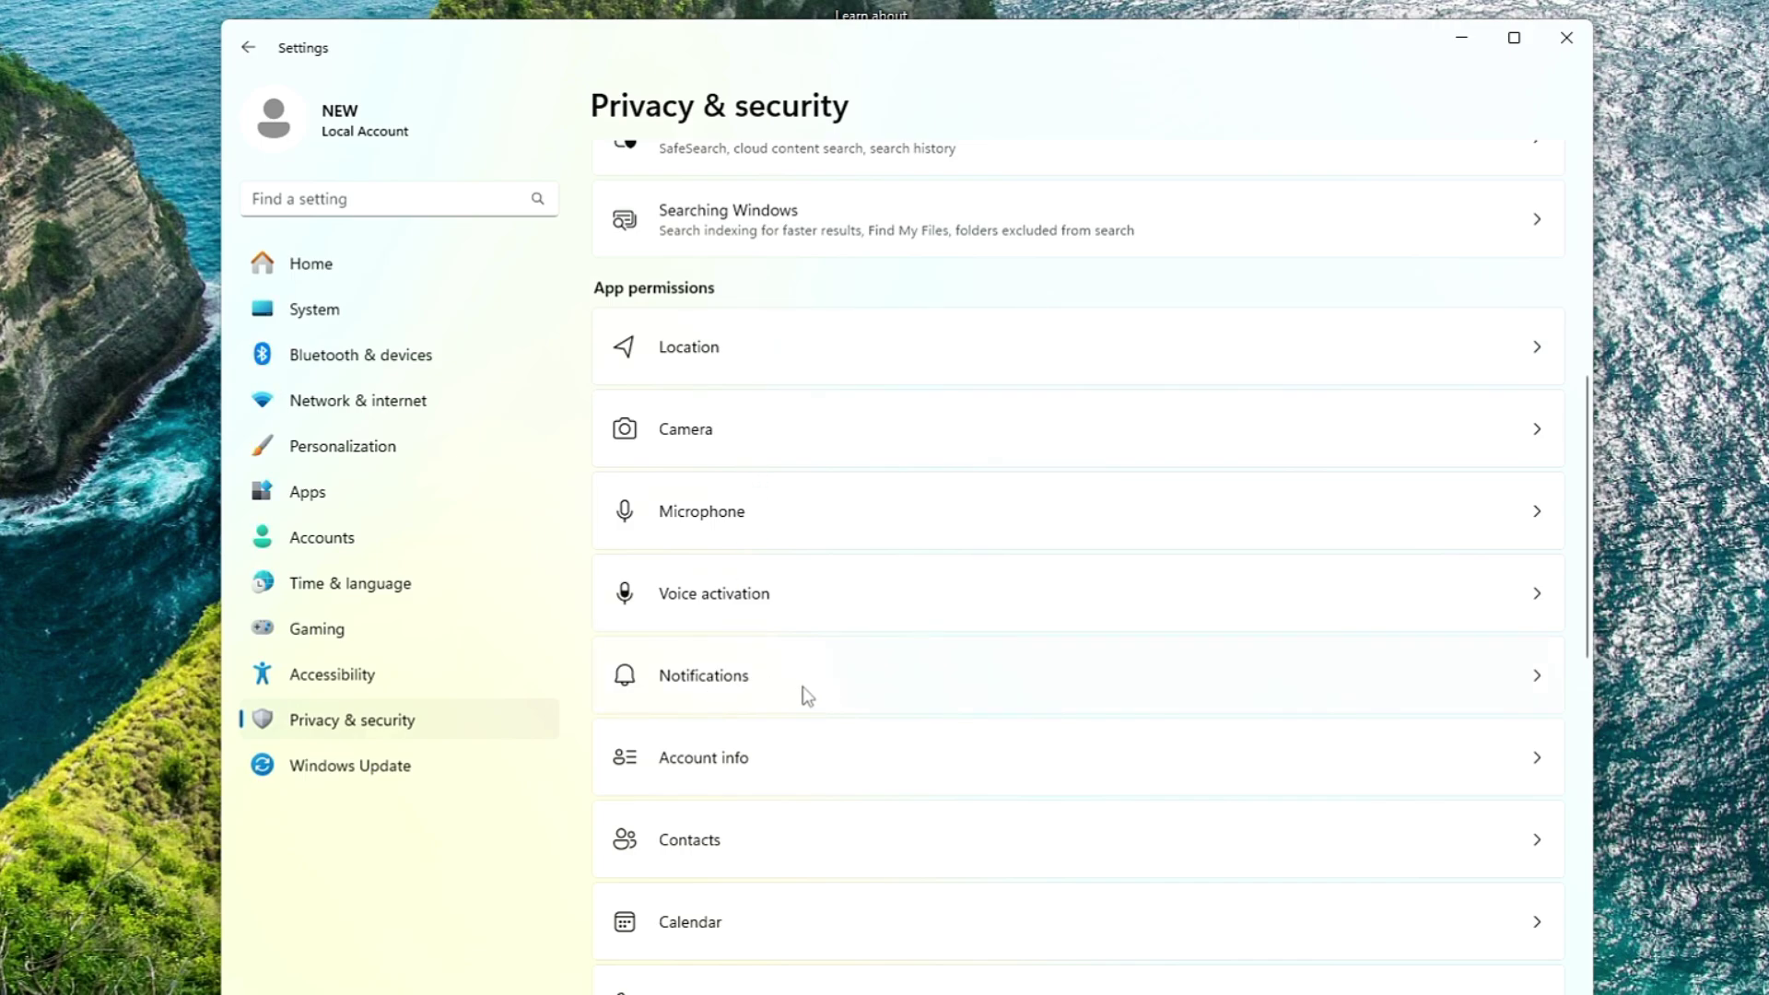
- Turn Radio control access Off for apps, then go to the Messaging permissions
scroll(805, 695, down, 2)
scroll(807, 695, down, 2)
scroll(726, 822, down, 2)
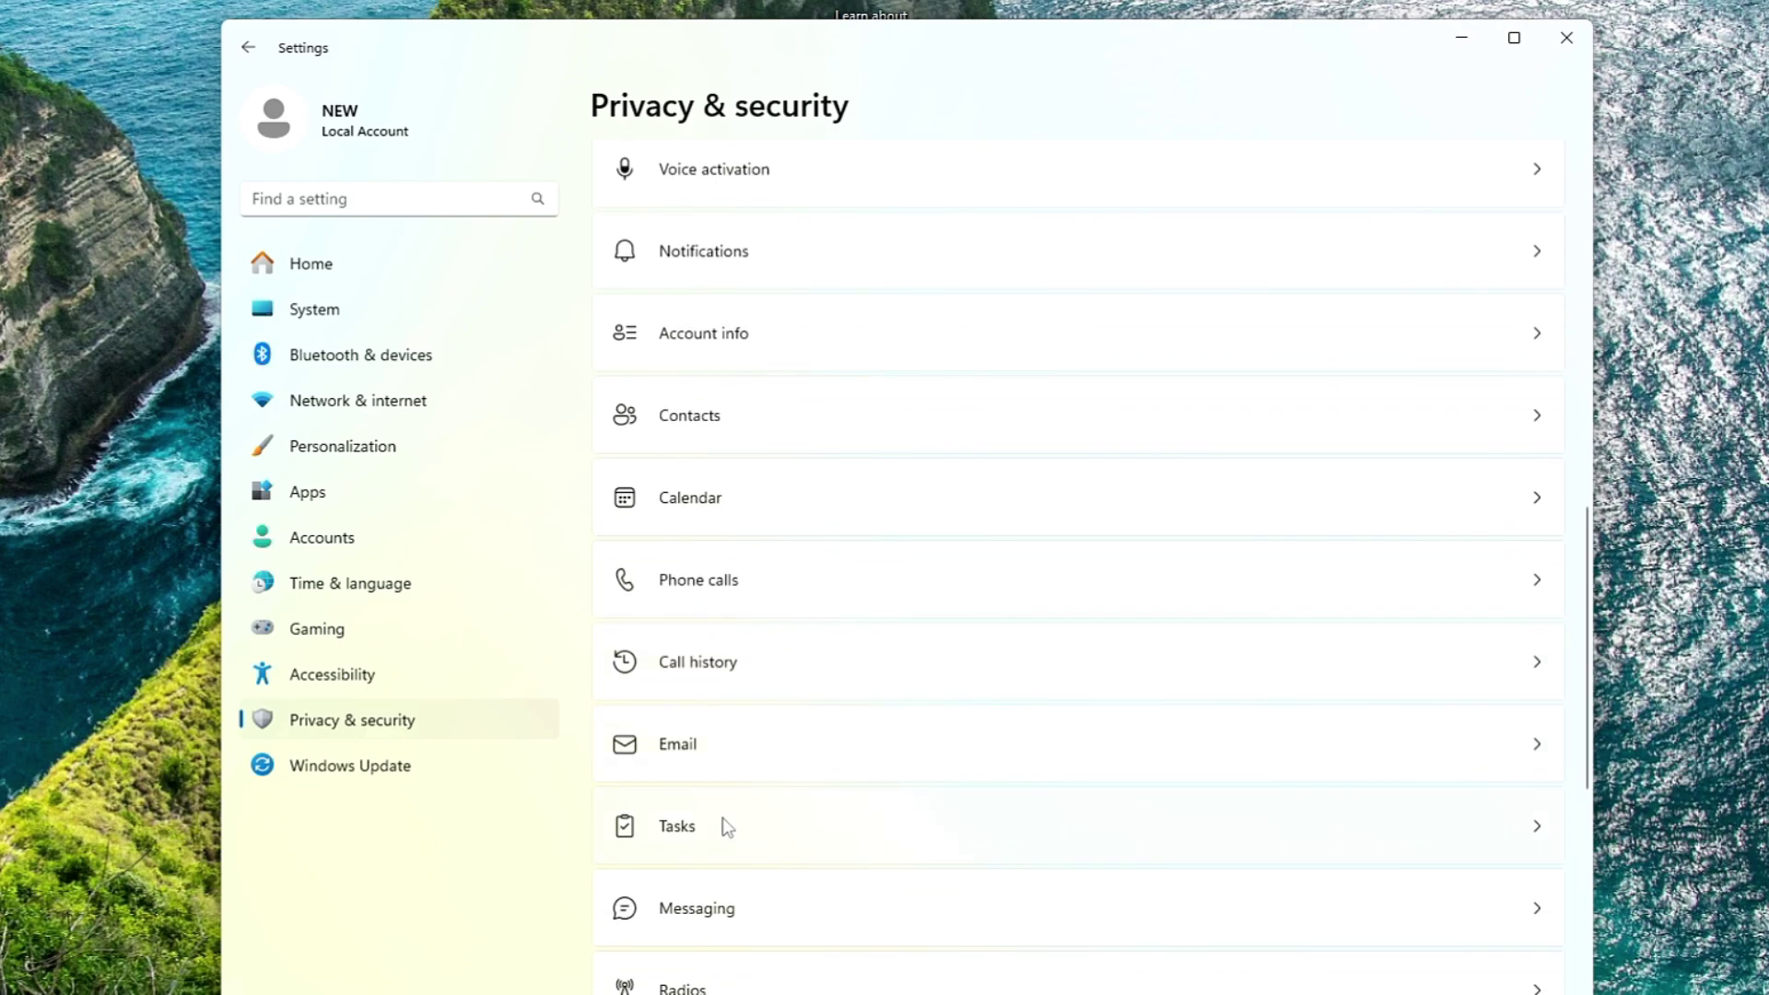
scroll(717, 827, down, 2)
click(691, 845)
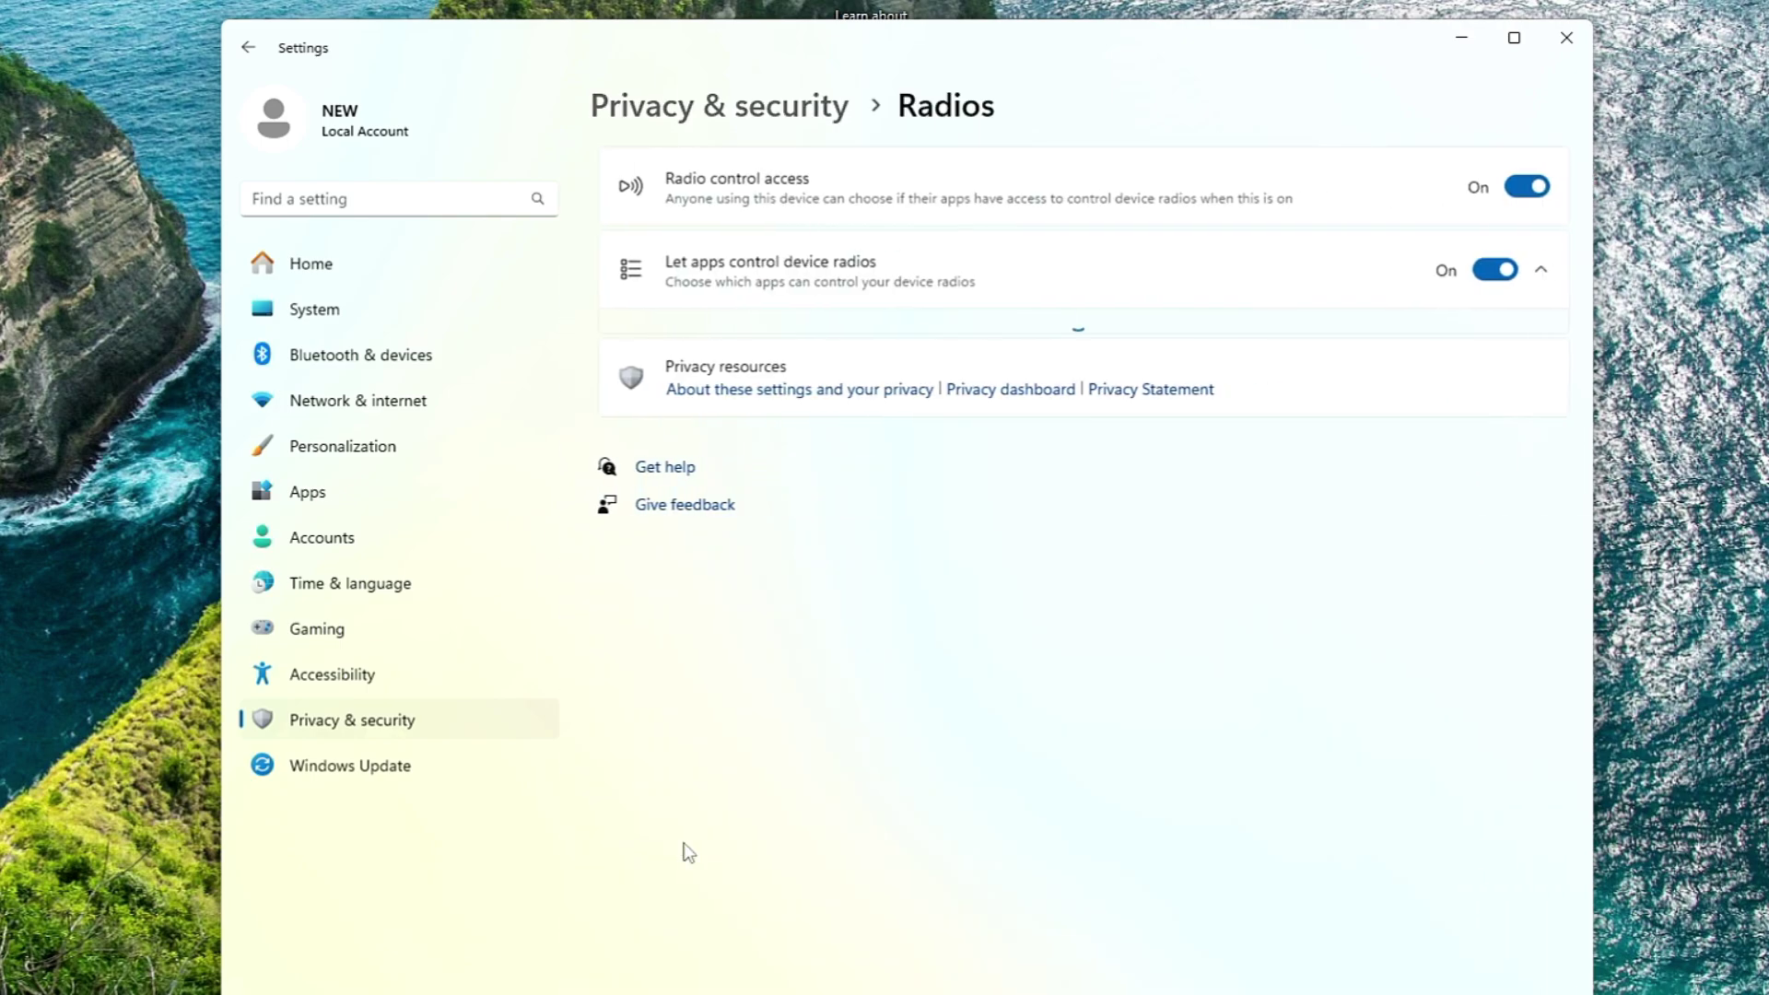
click(1524, 187)
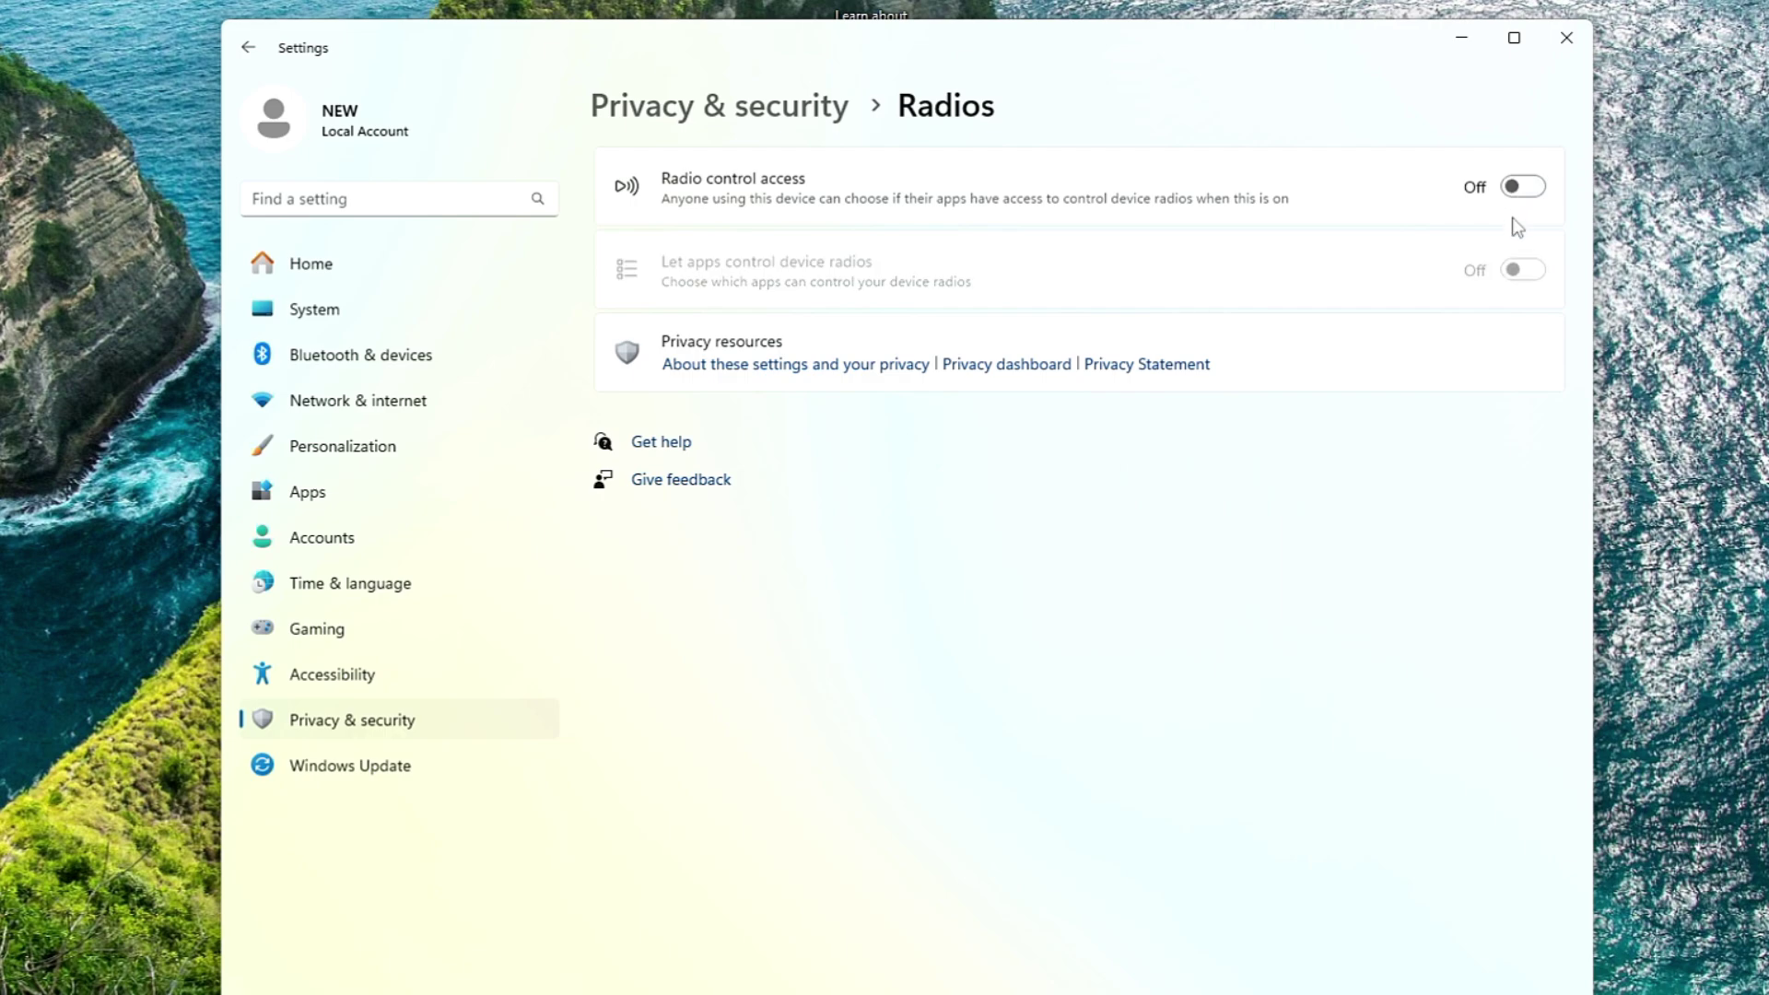
click(247, 47)
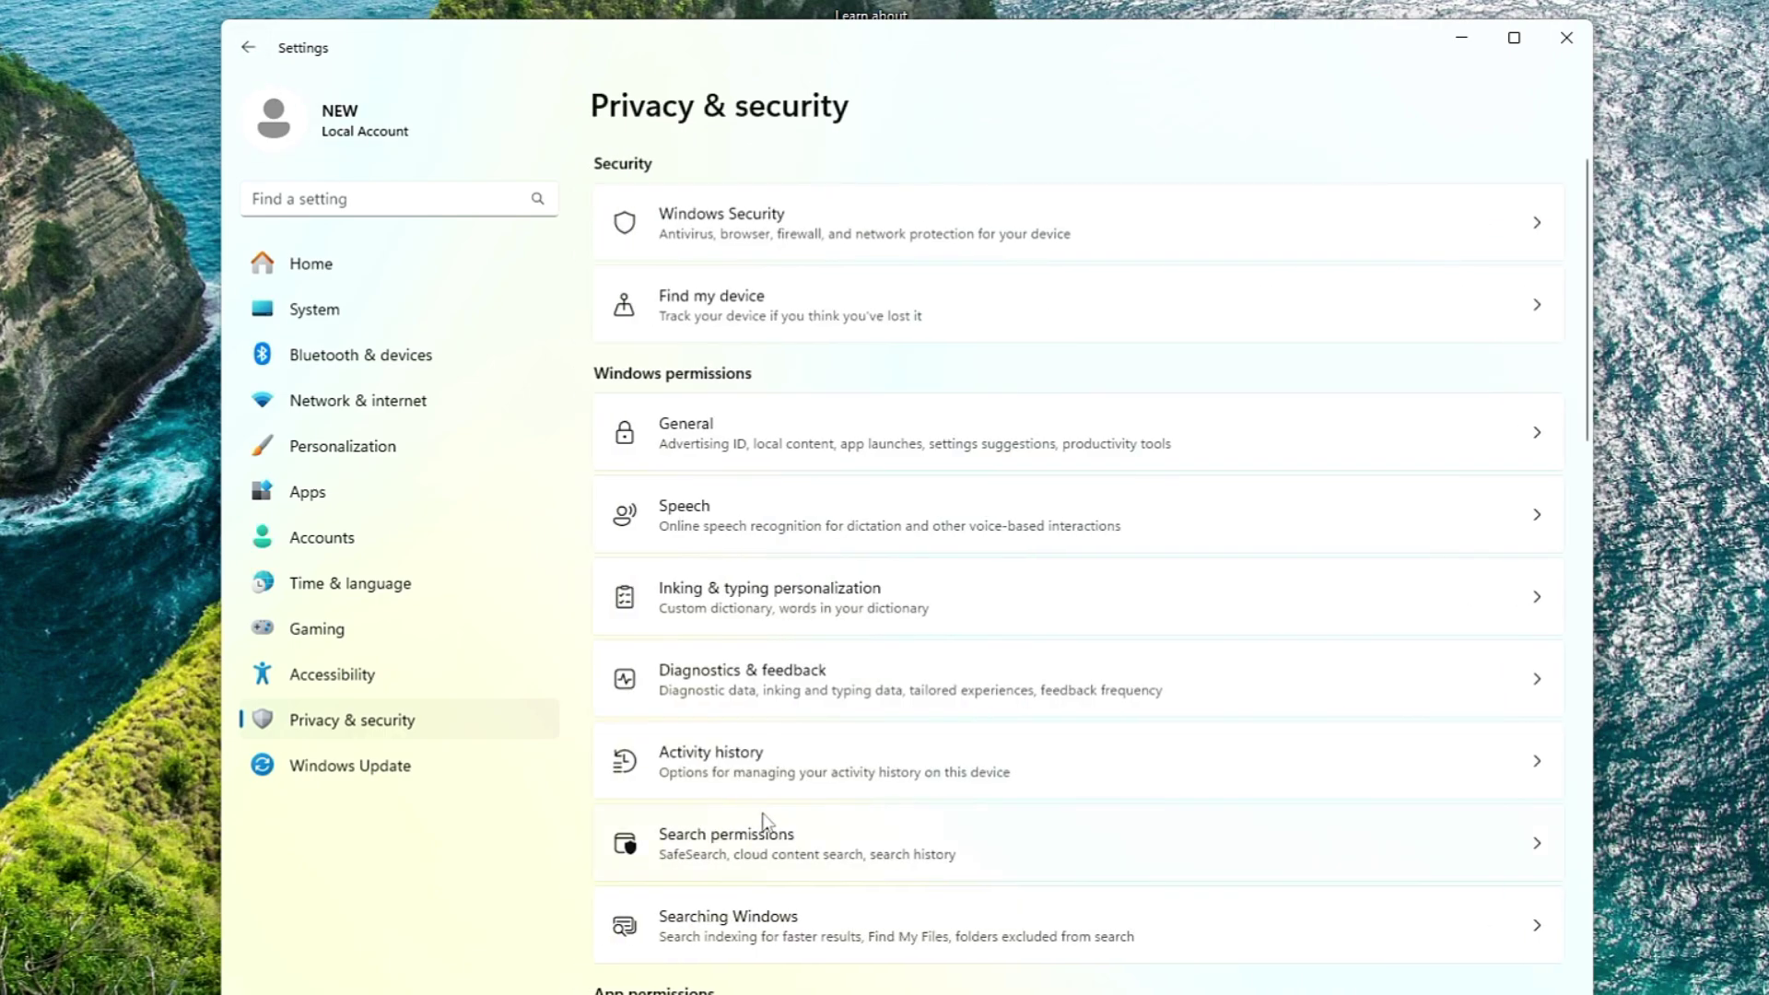
key(alt+Left)
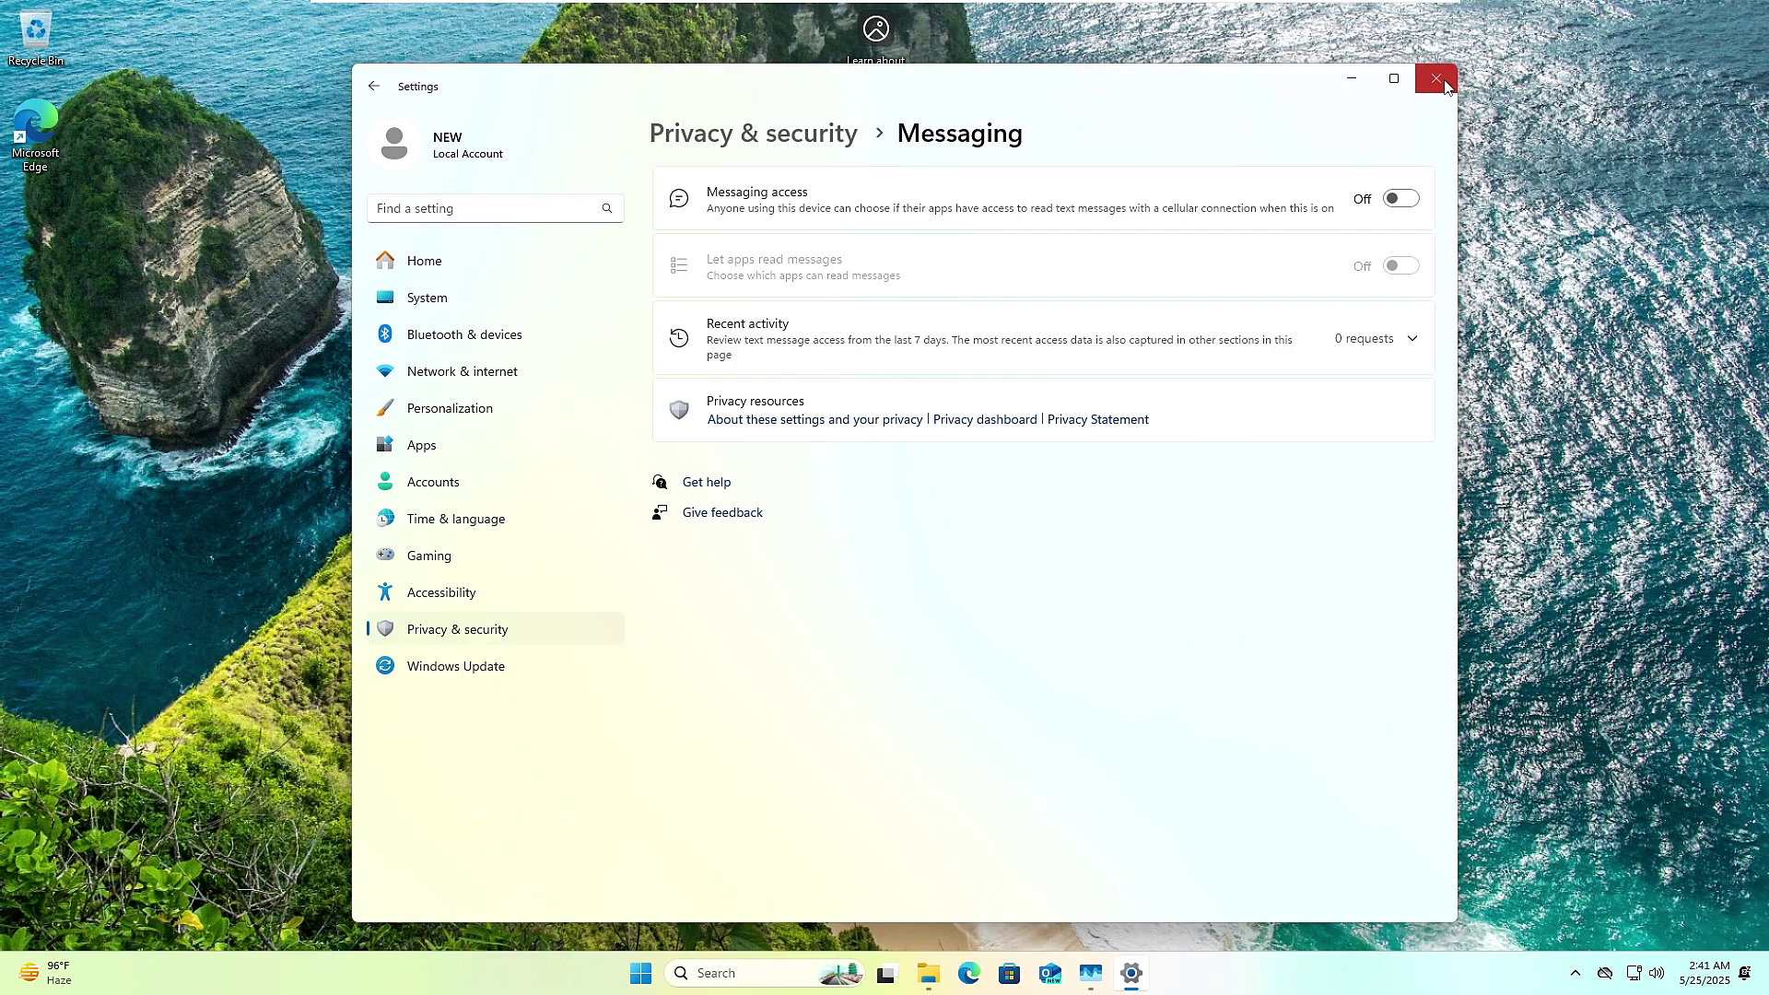
- Close Settings and open Performance Options from System Properties via sysdm.cpl
click(1567, 37)
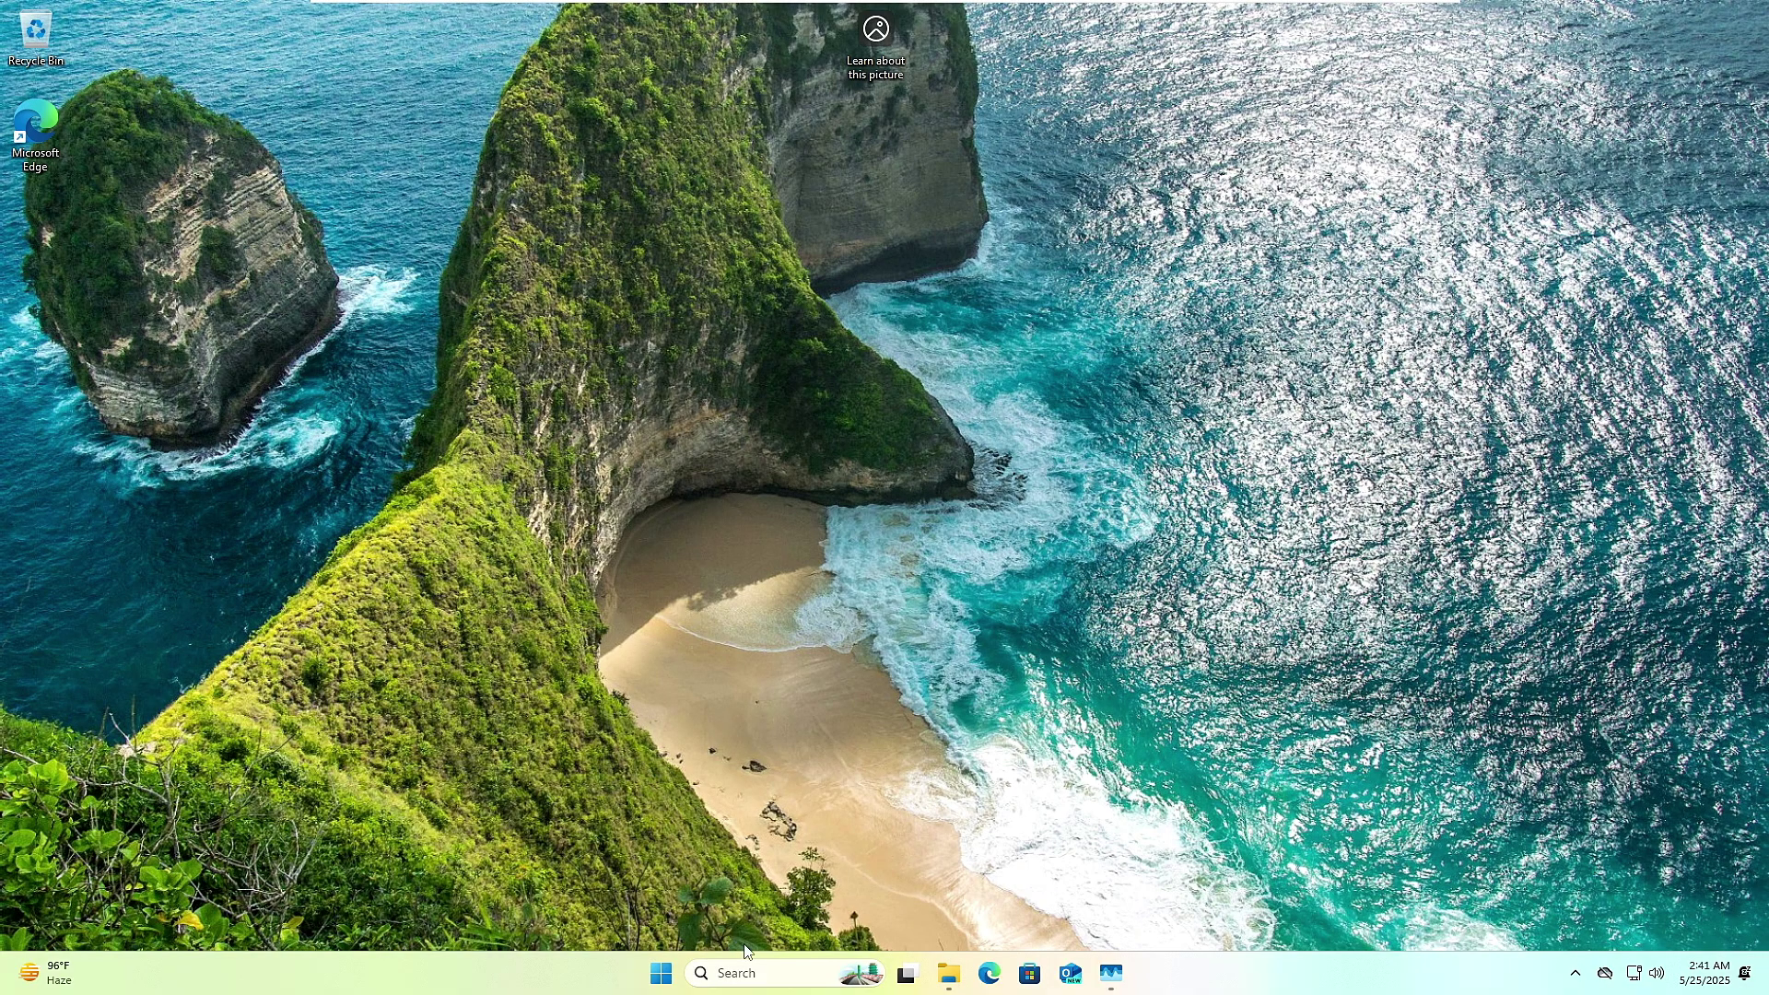
key(super+s)
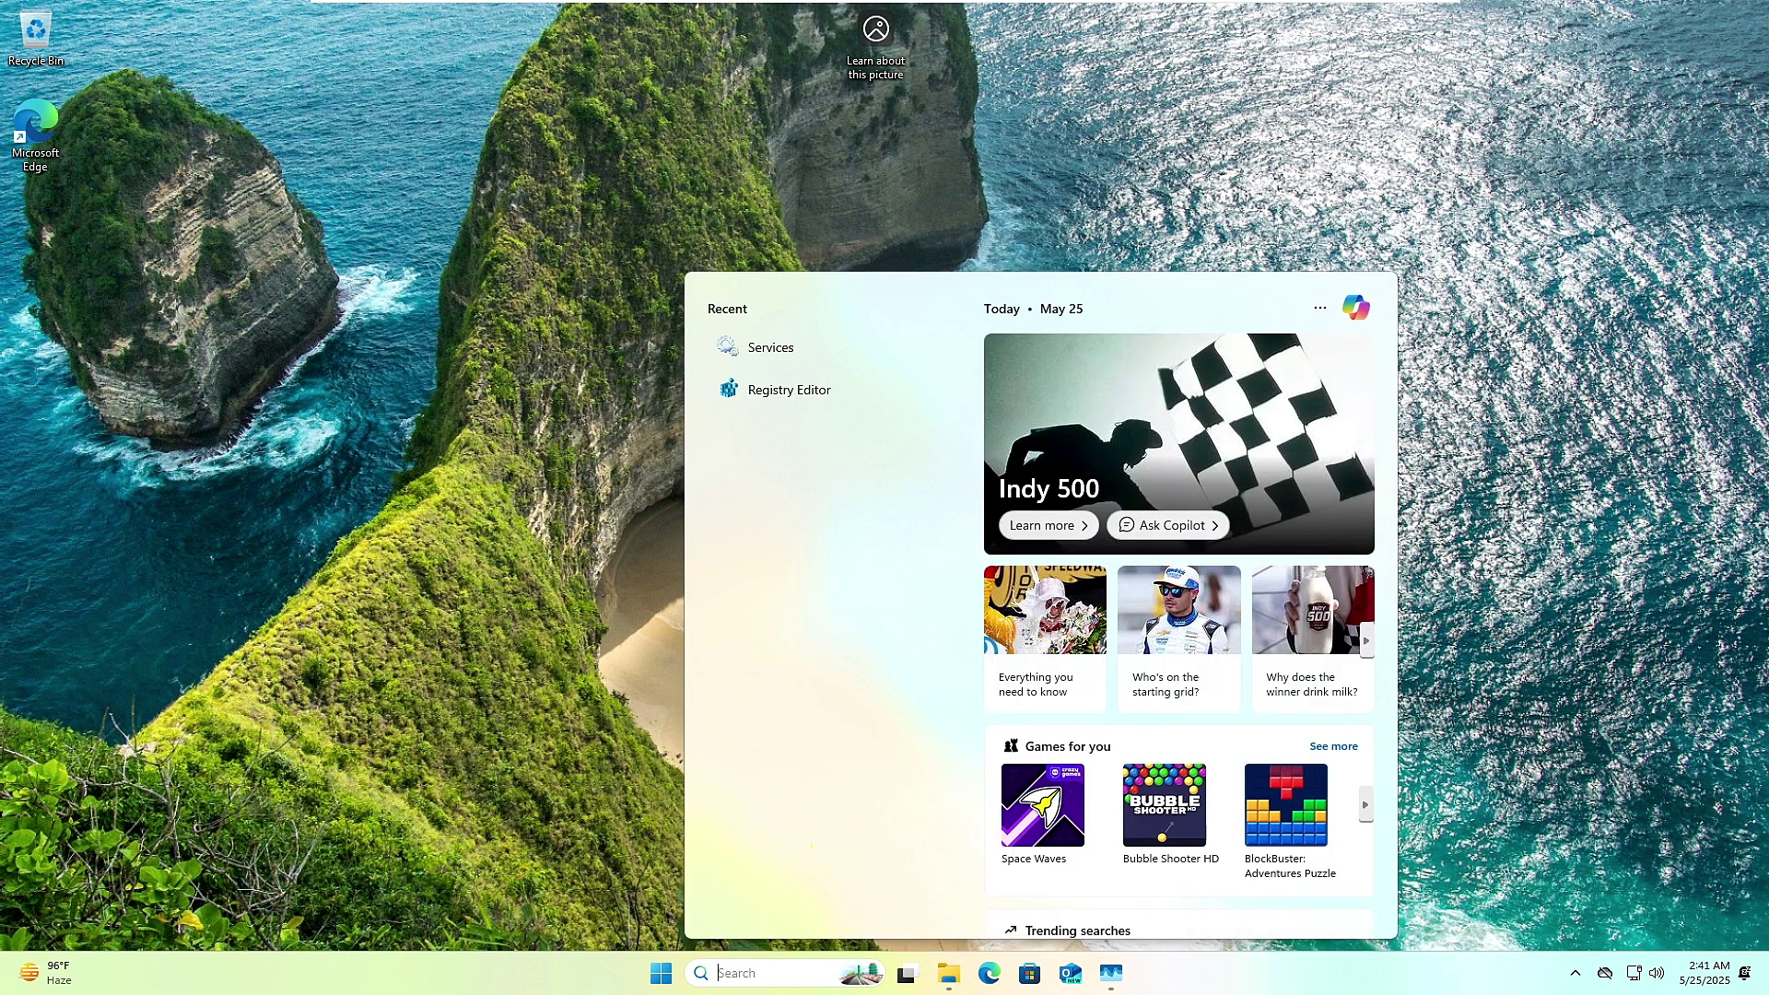
text(sysdm.c)
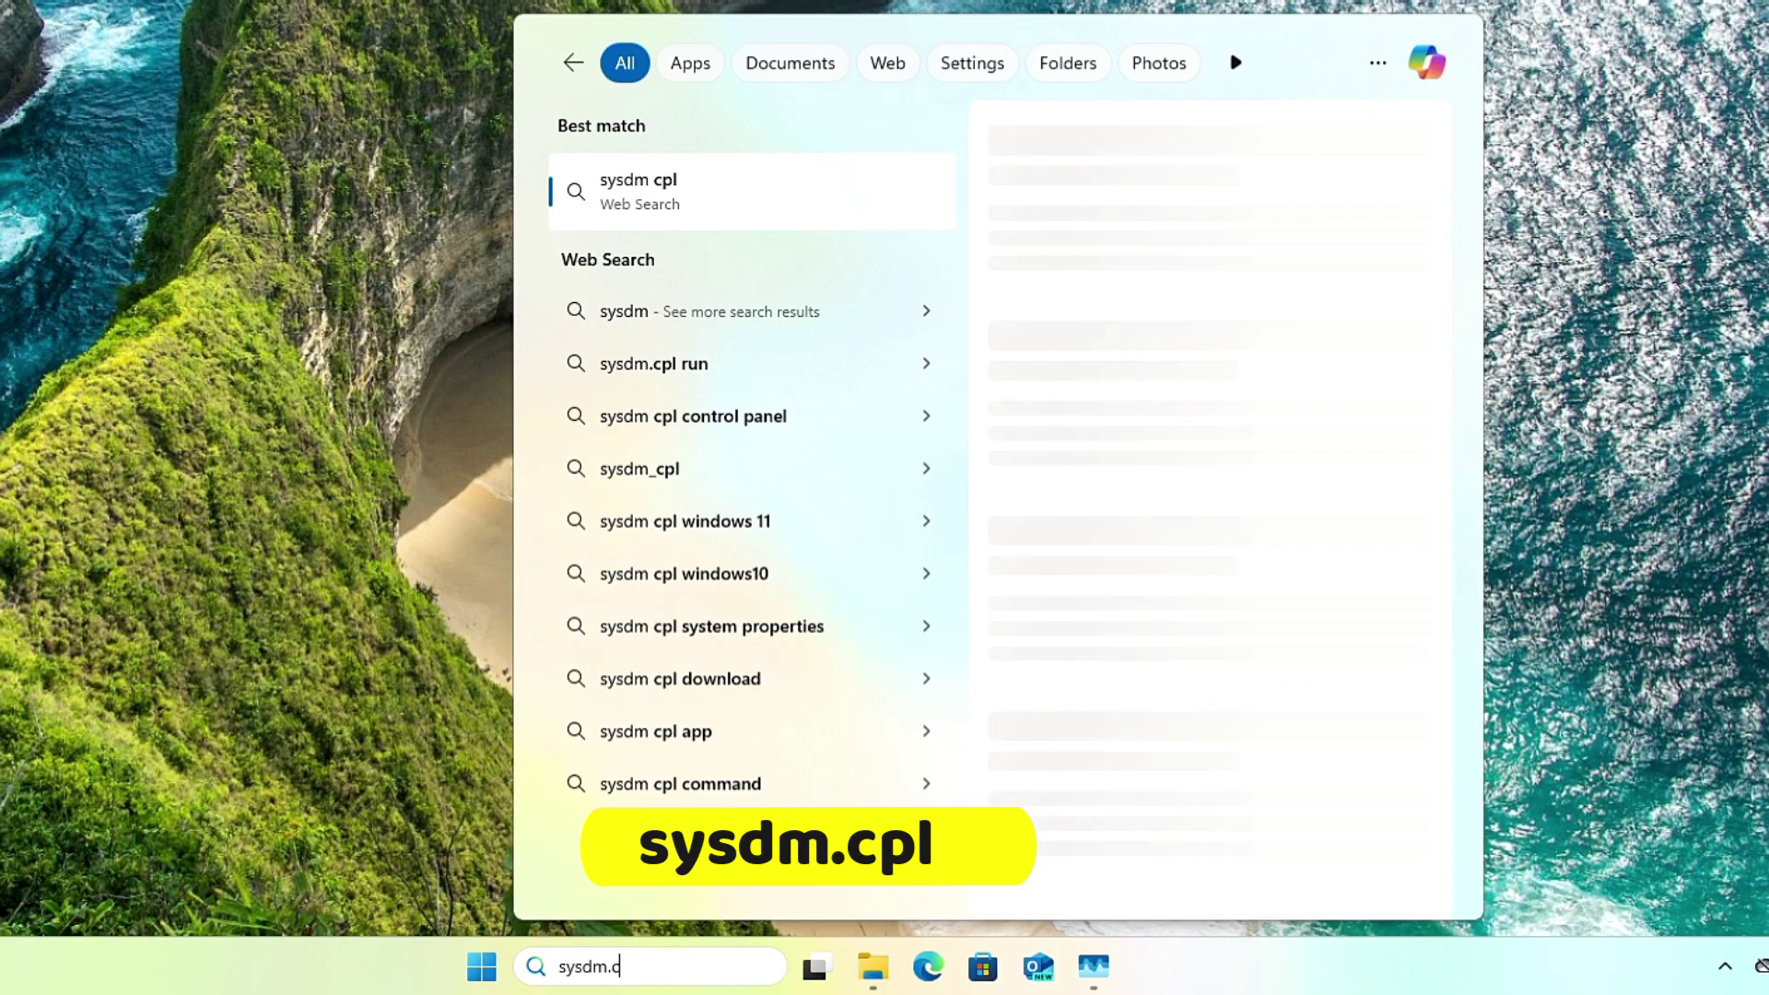
text(pl)
key(Return)
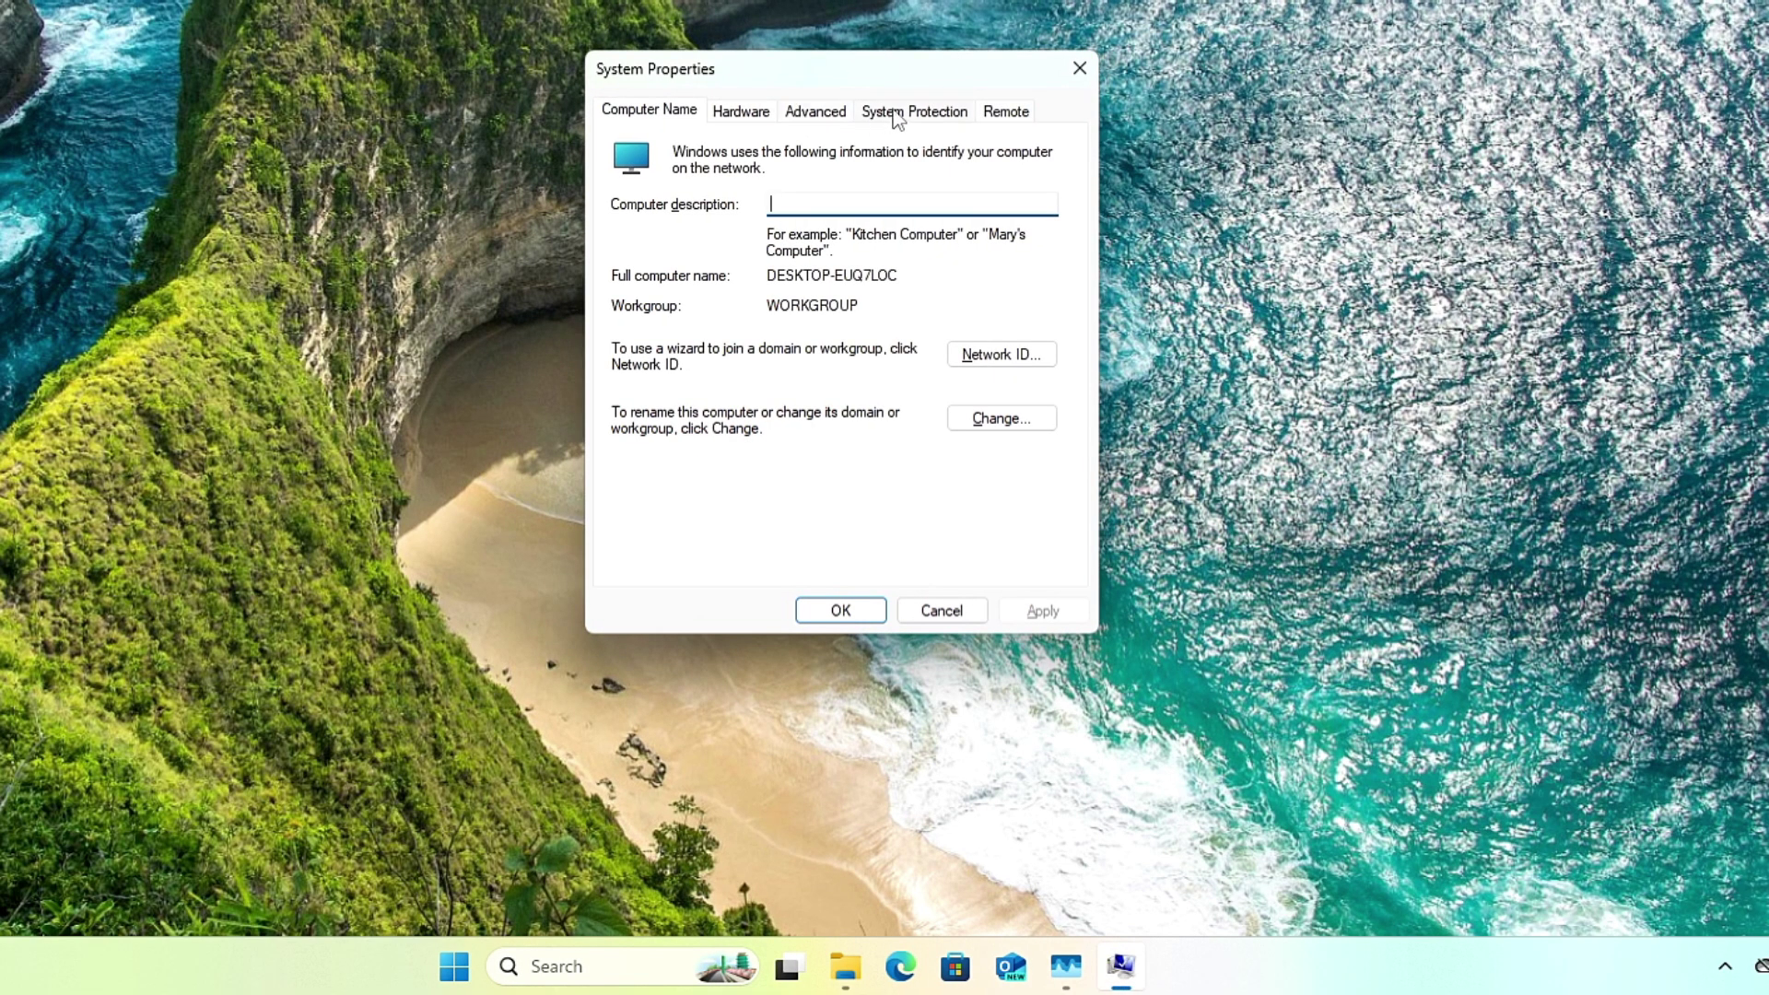
click(832, 111)
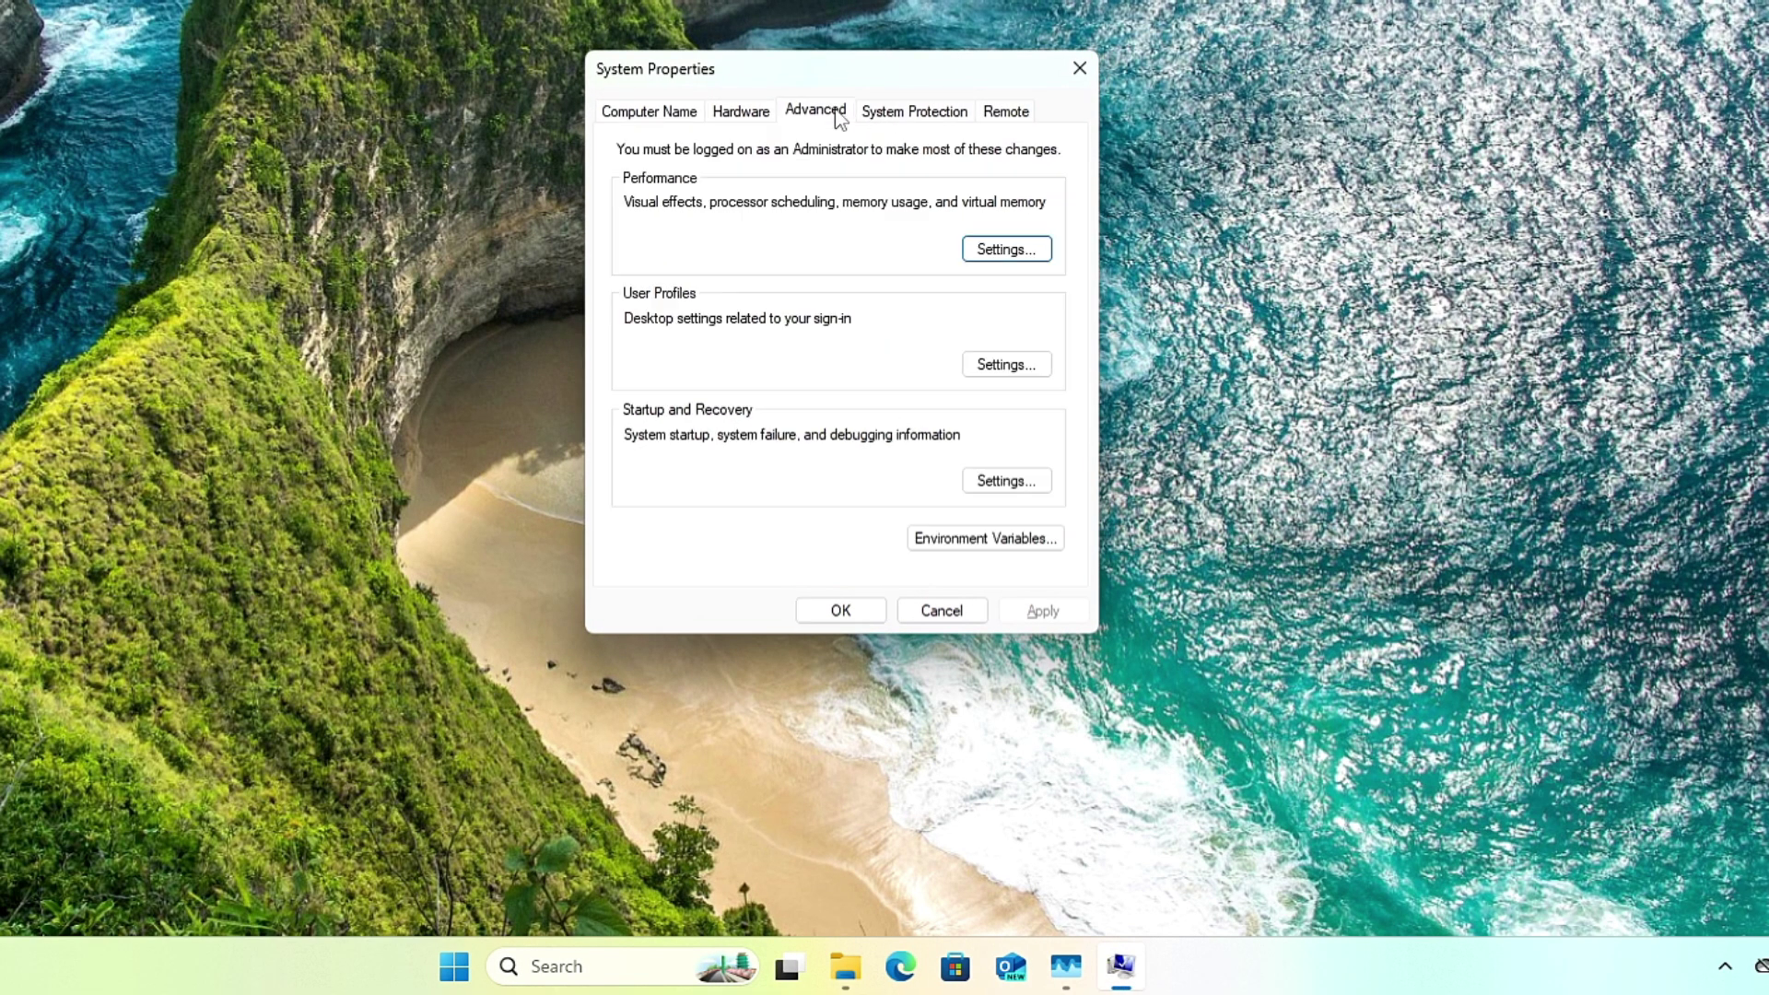
click(1023, 260)
- Adjust for best performance but keep window animations, thumbnails and smooth font edges, then apply
drag(900, 163, 929, 23)
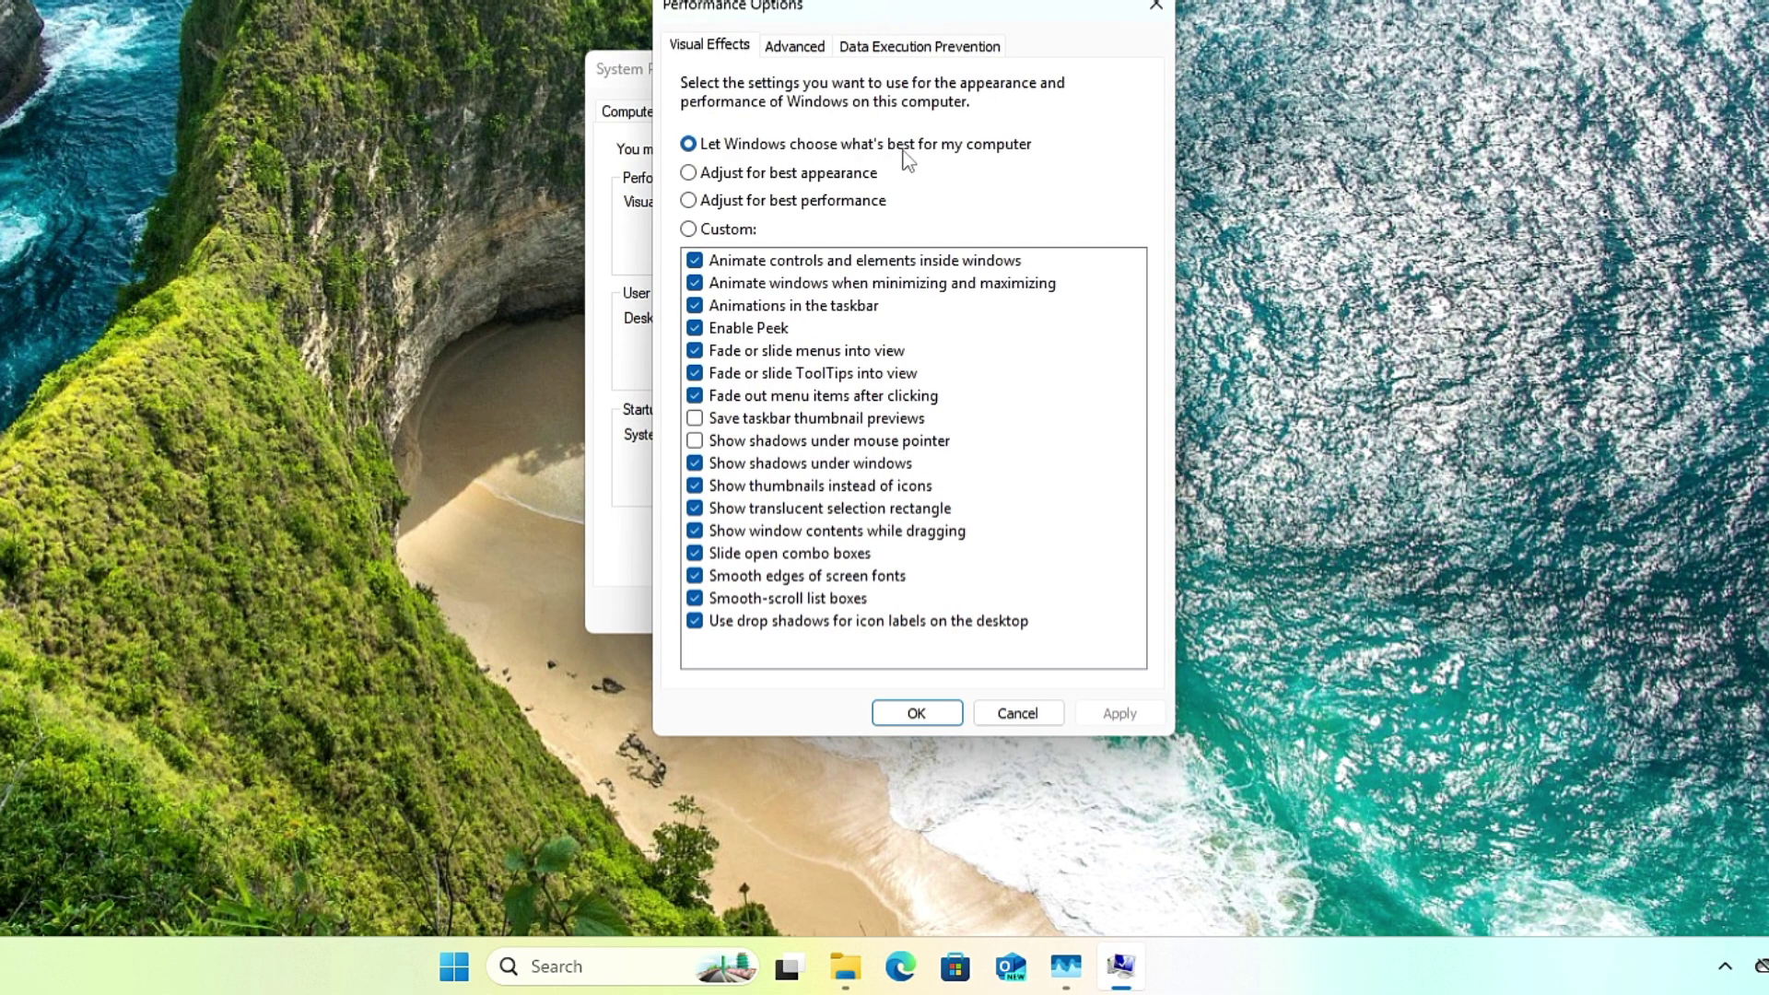
click(746, 205)
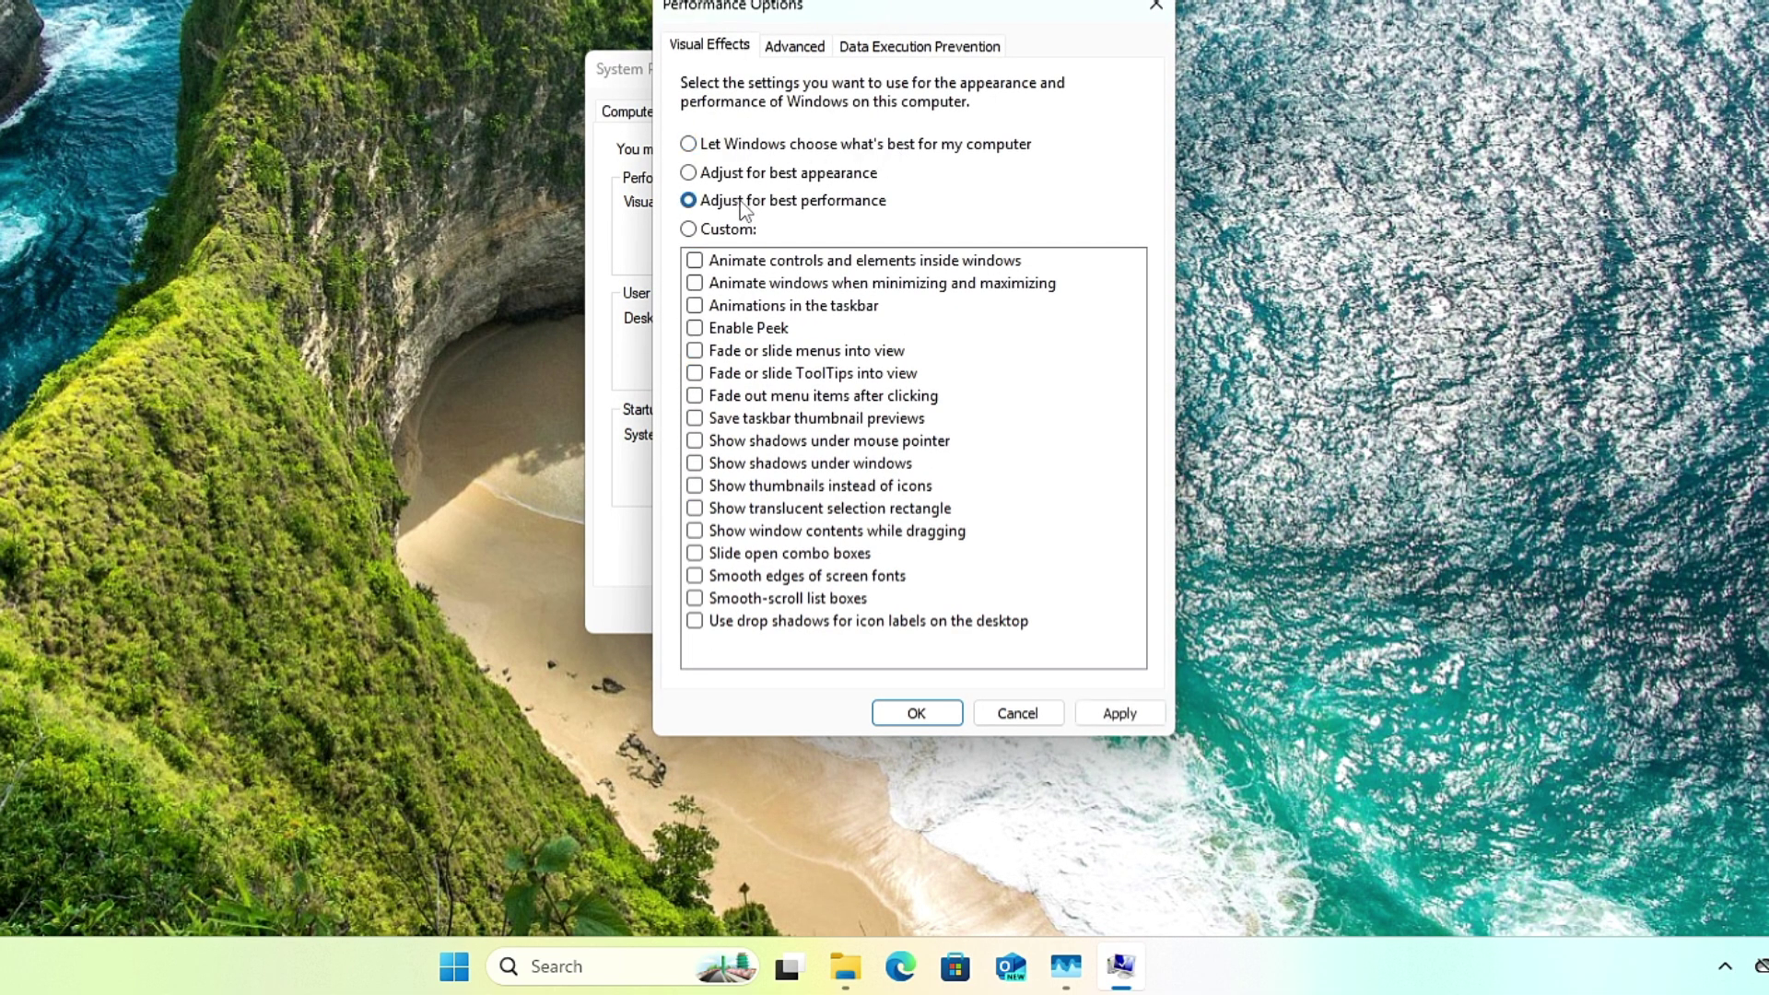
click(765, 286)
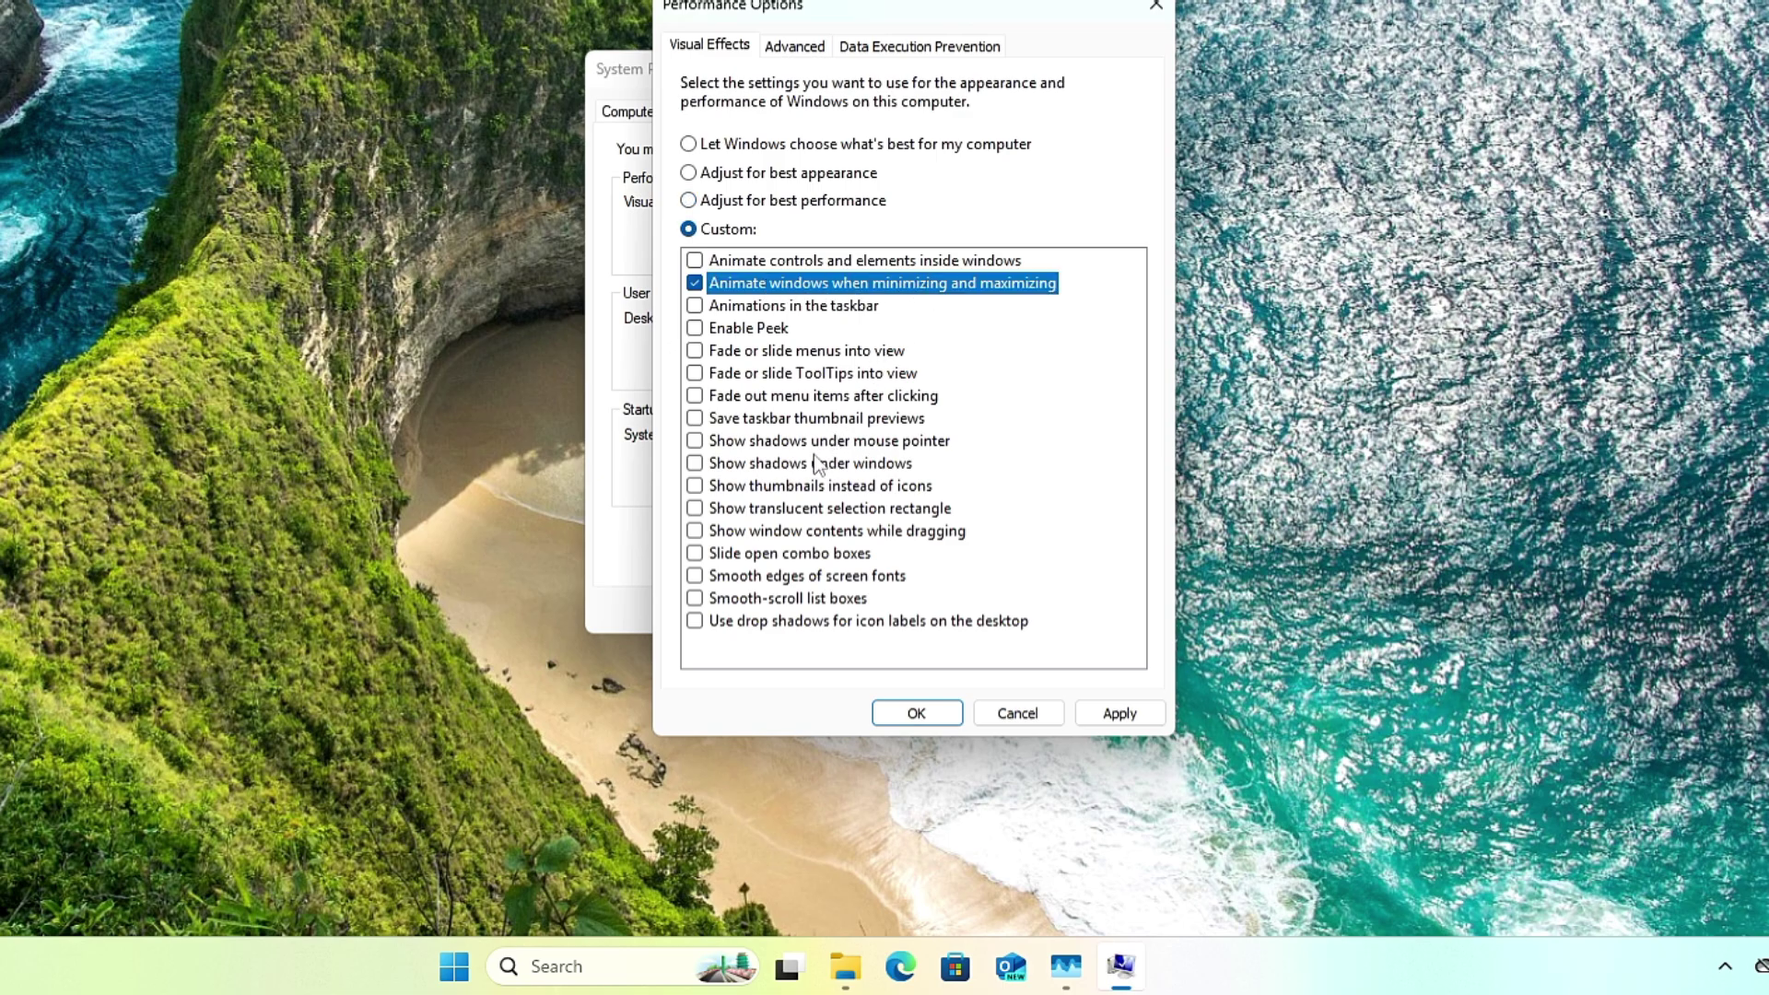
click(797, 493)
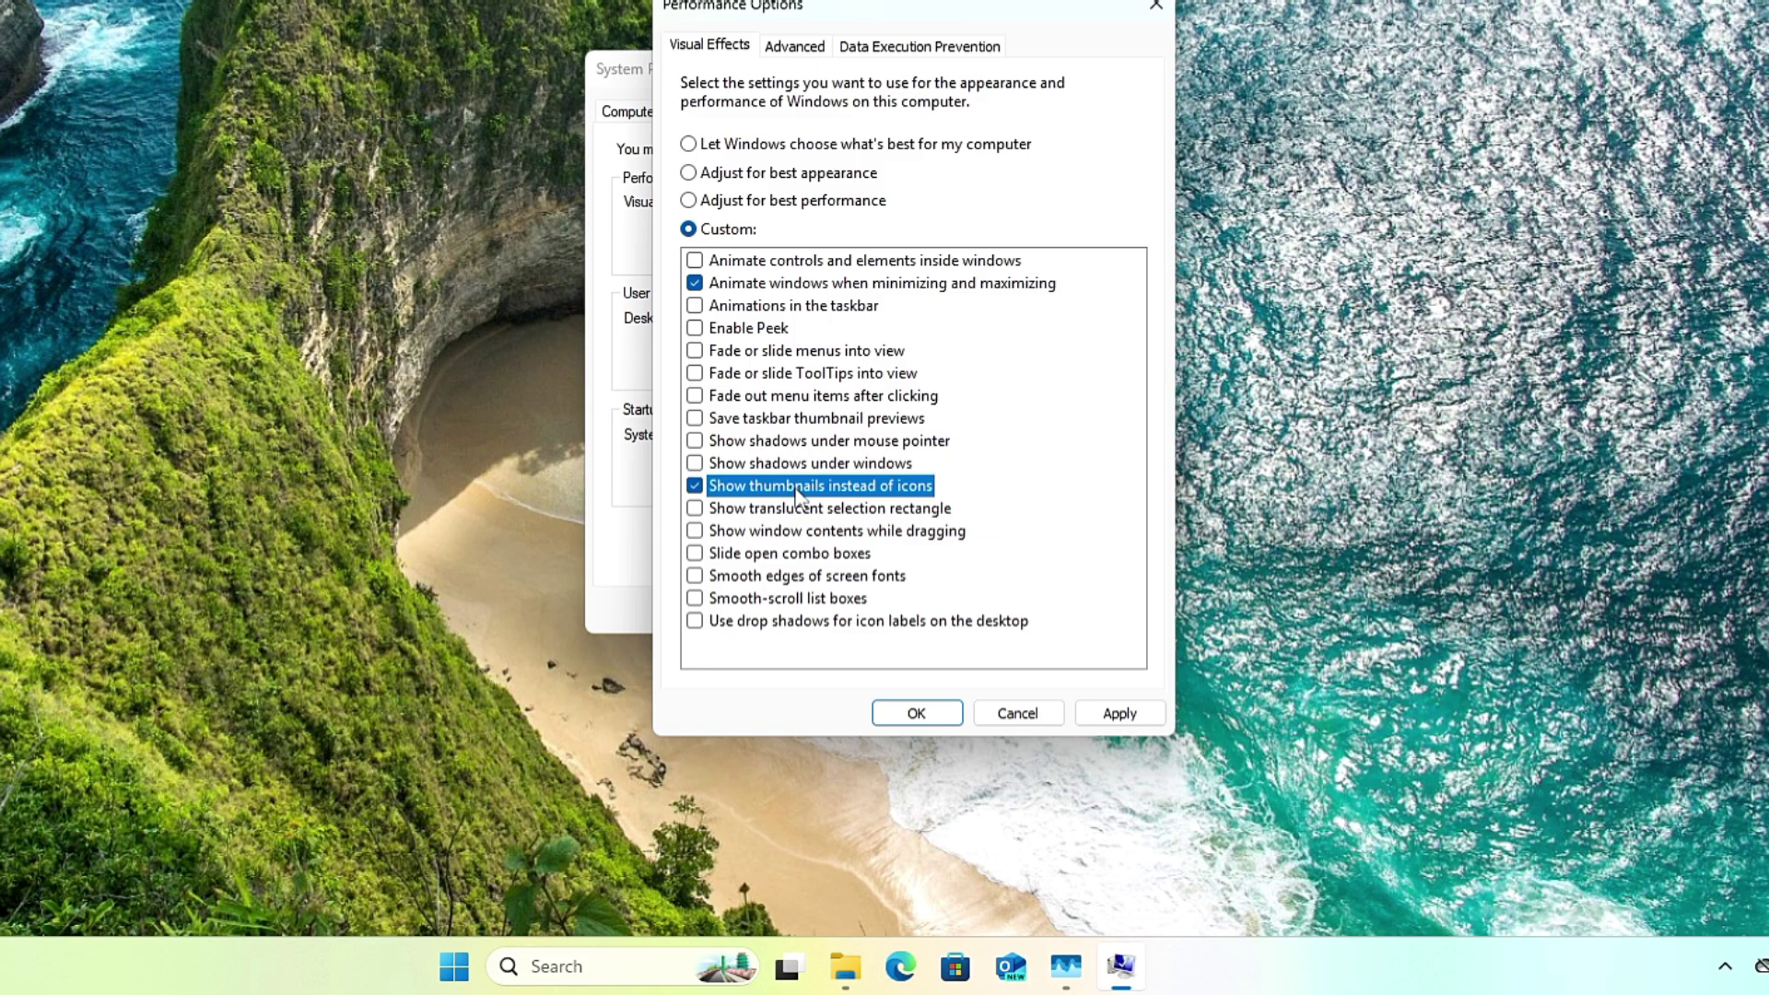
click(778, 577)
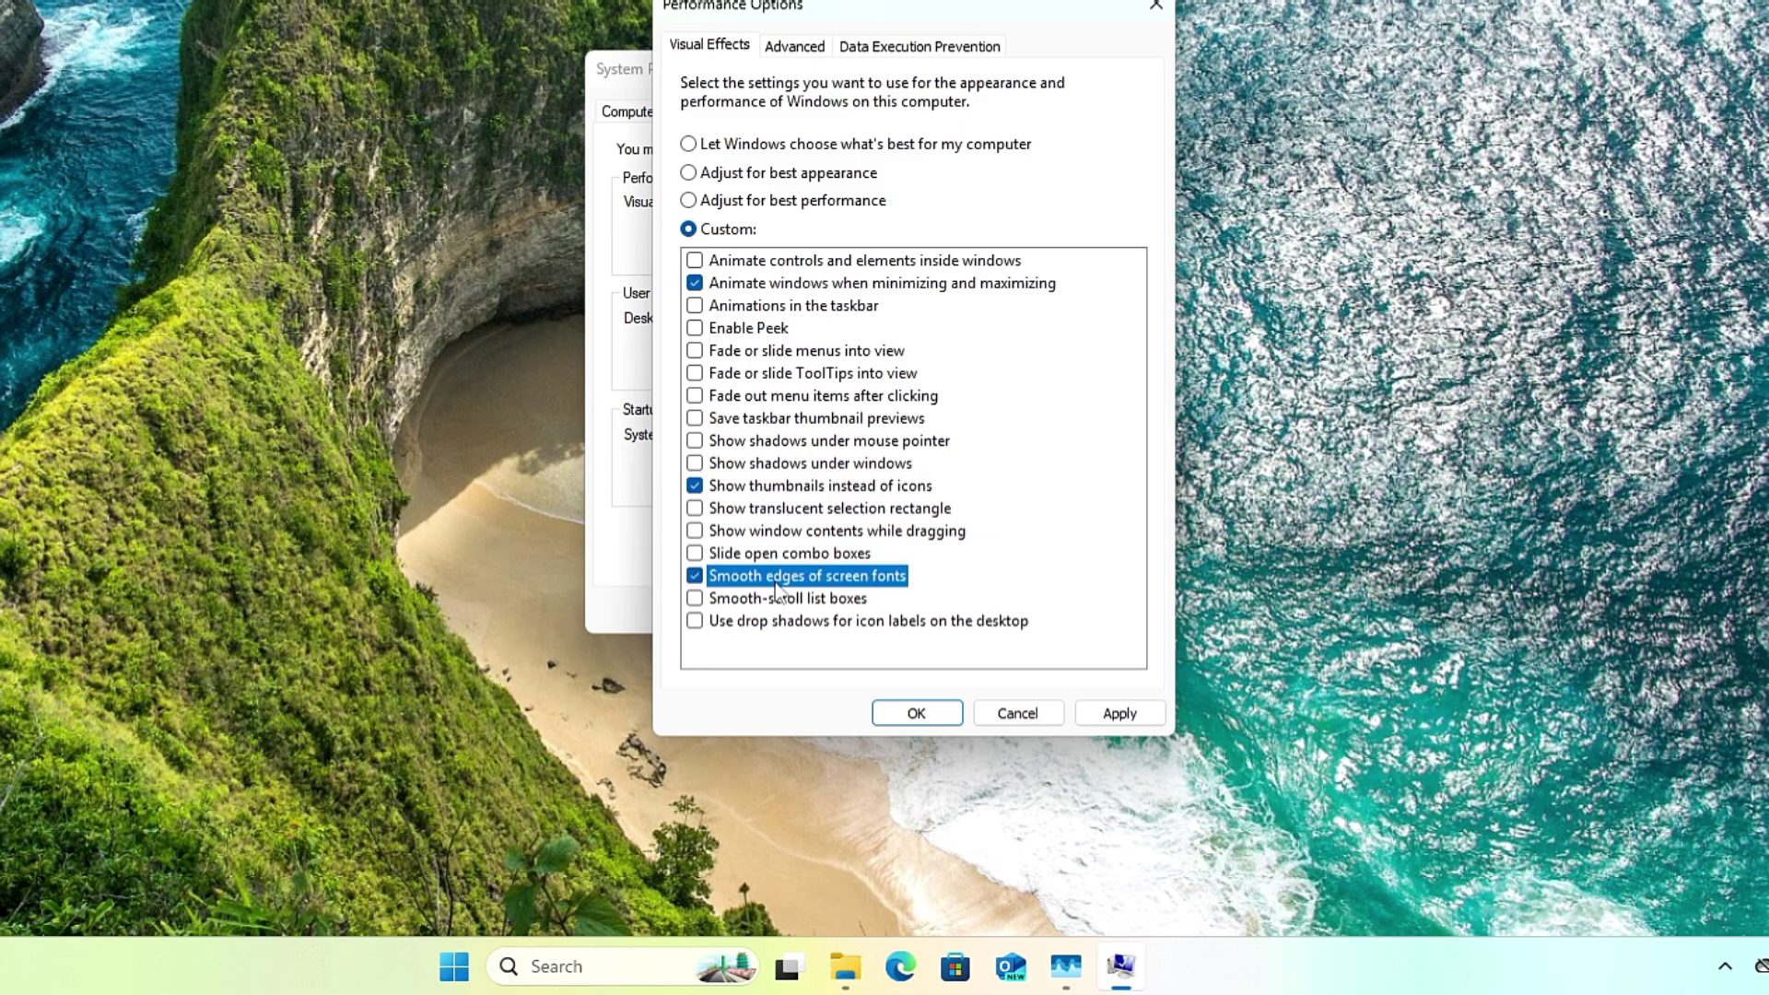
click(1117, 716)
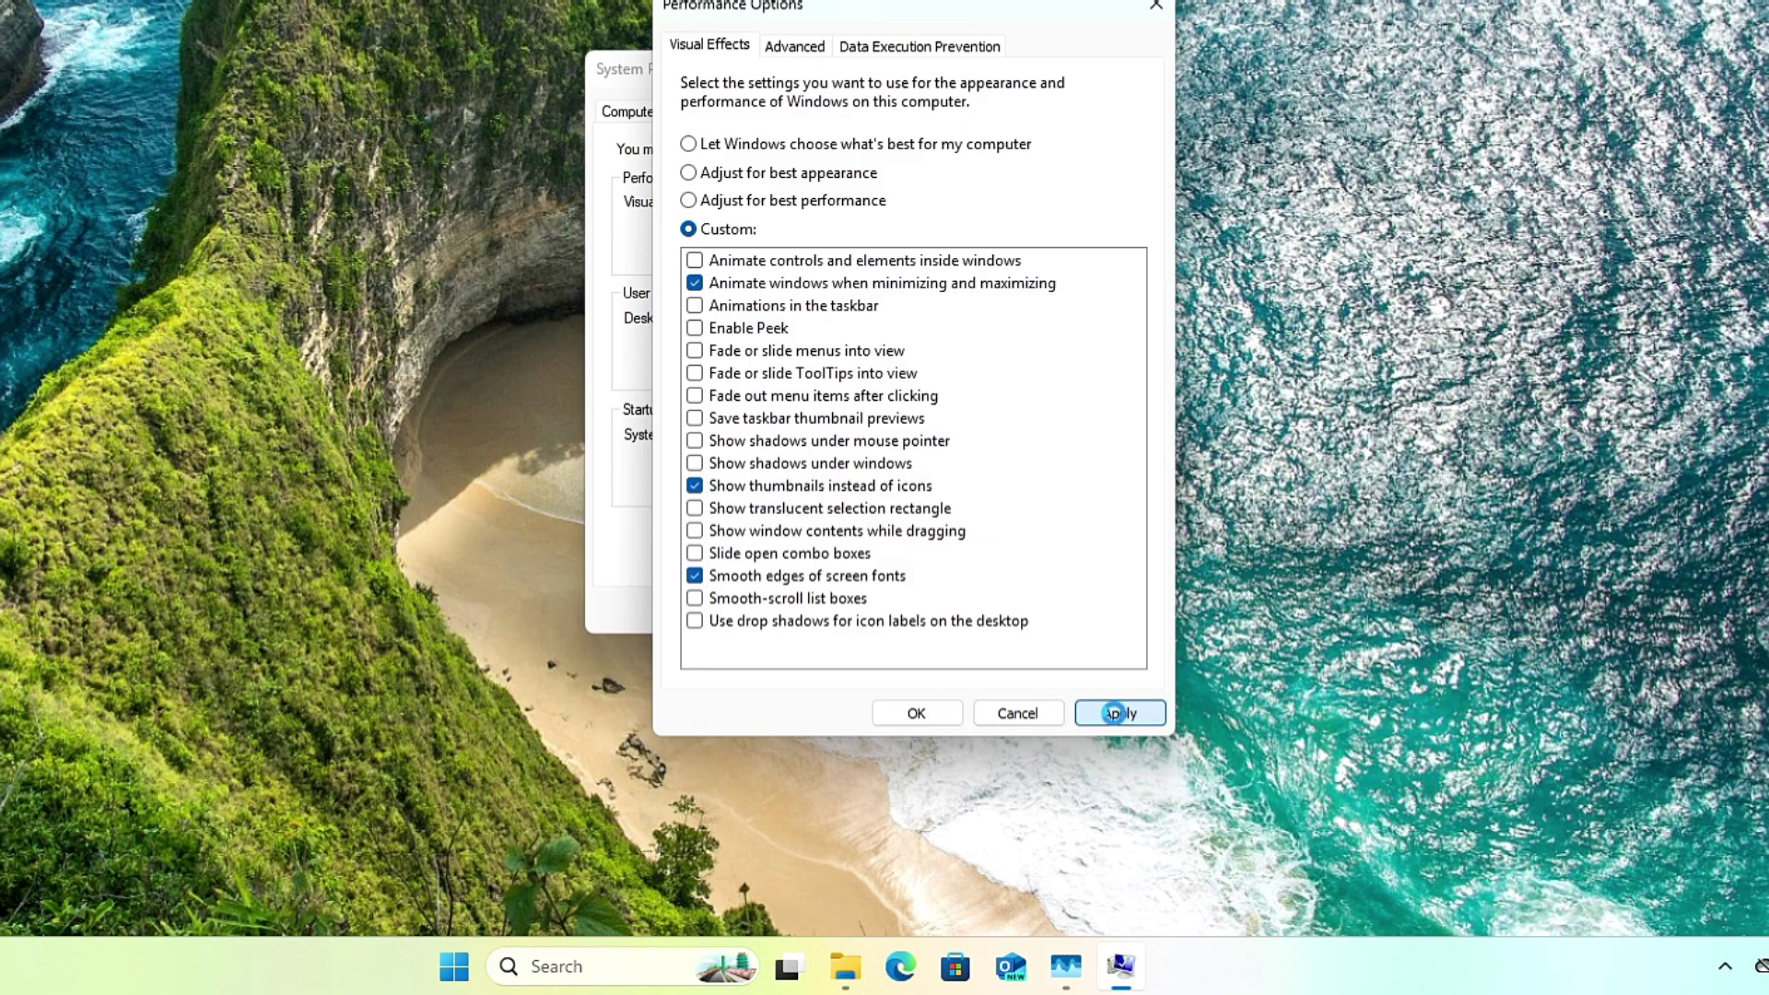
click(916, 714)
- Close System Properties, restart the computer, and refresh the desktop
click(851, 611)
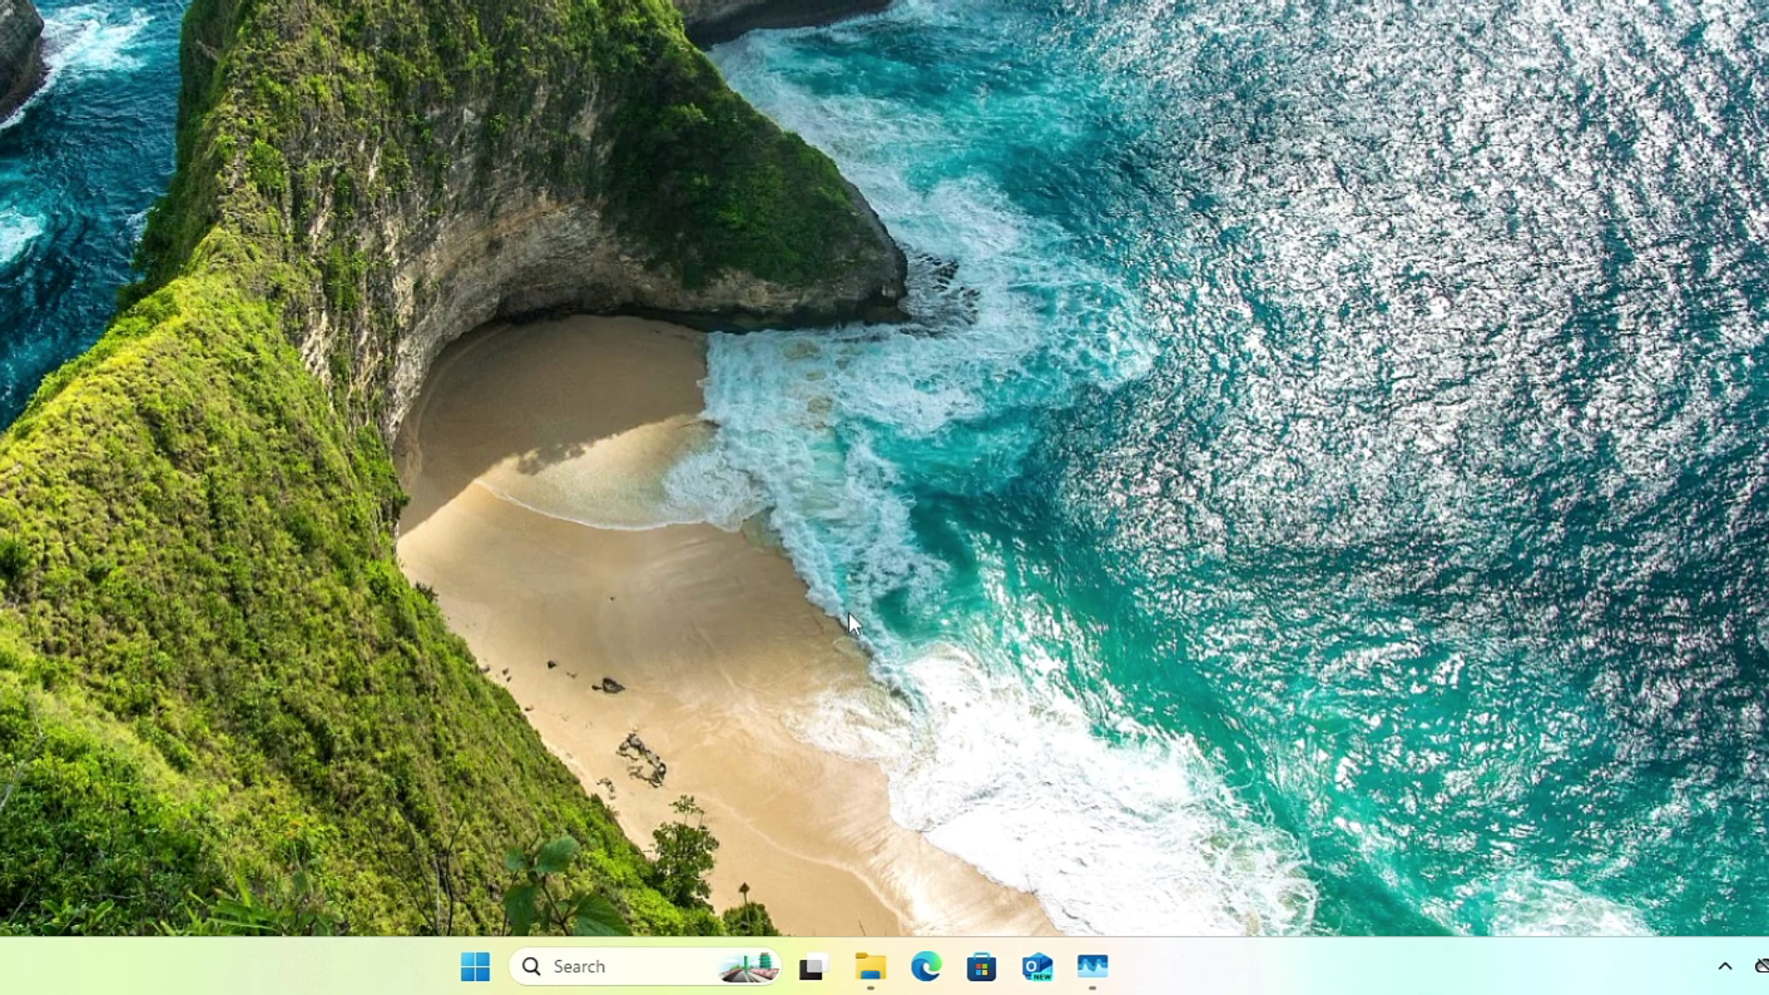
key(super)
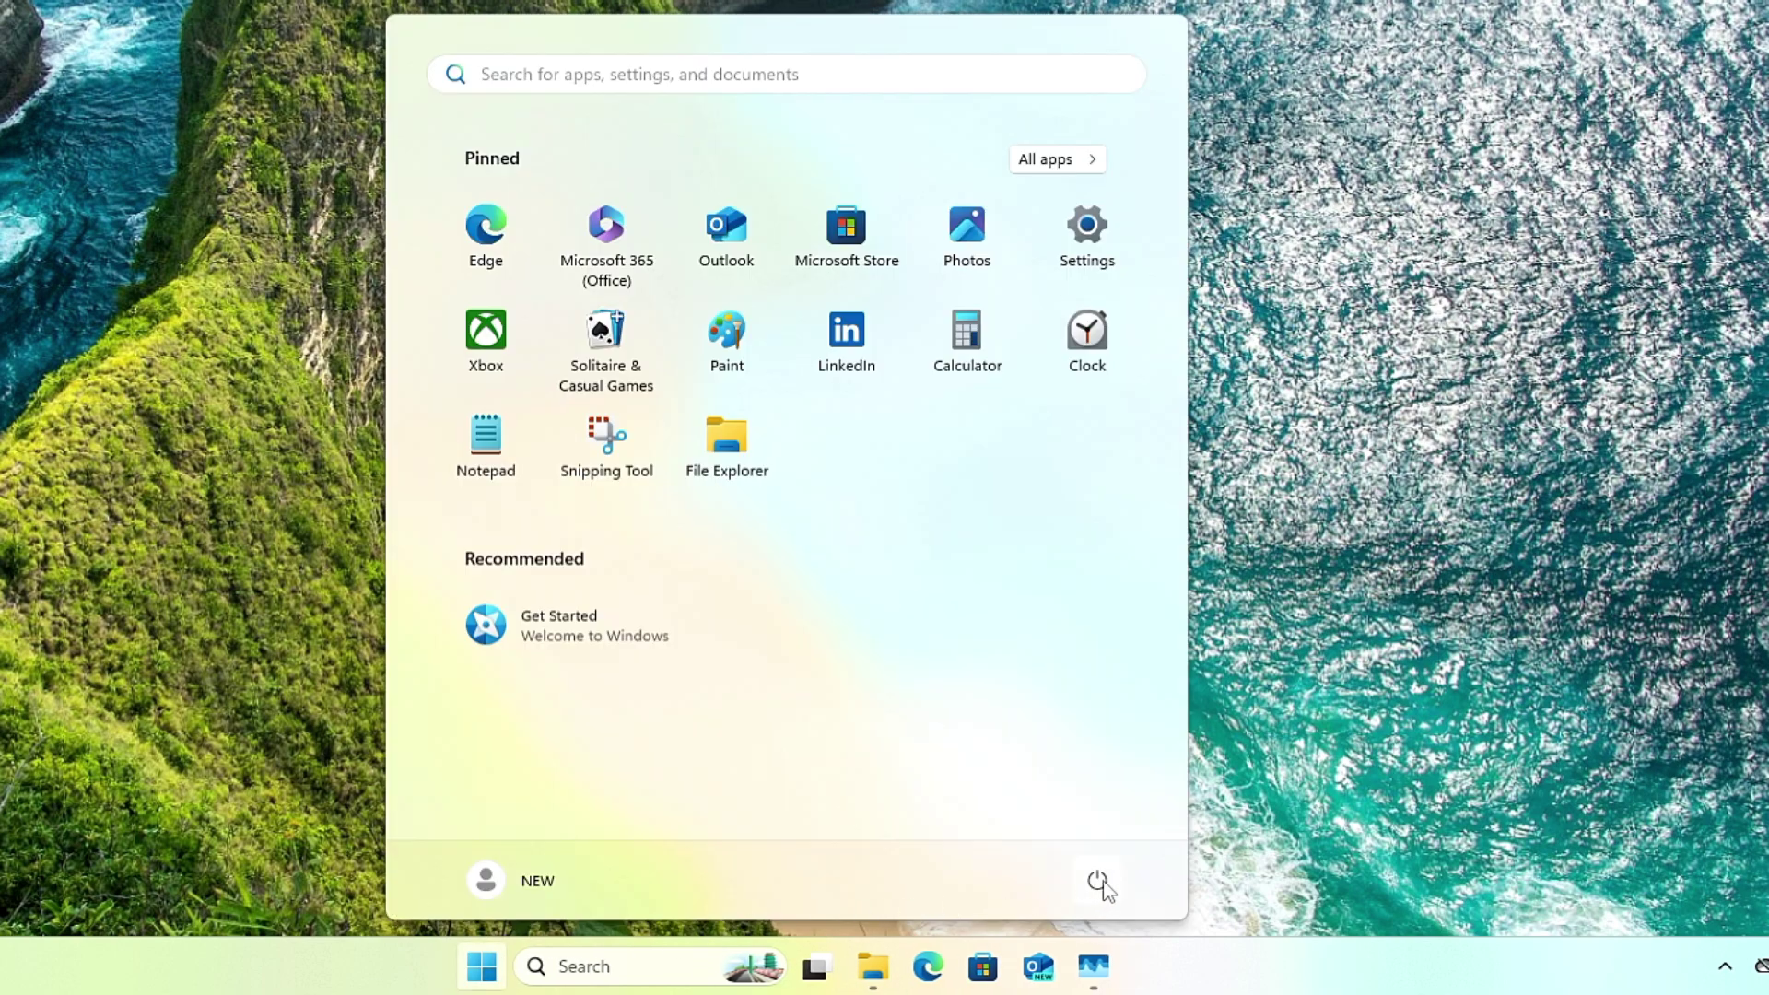
click(1099, 885)
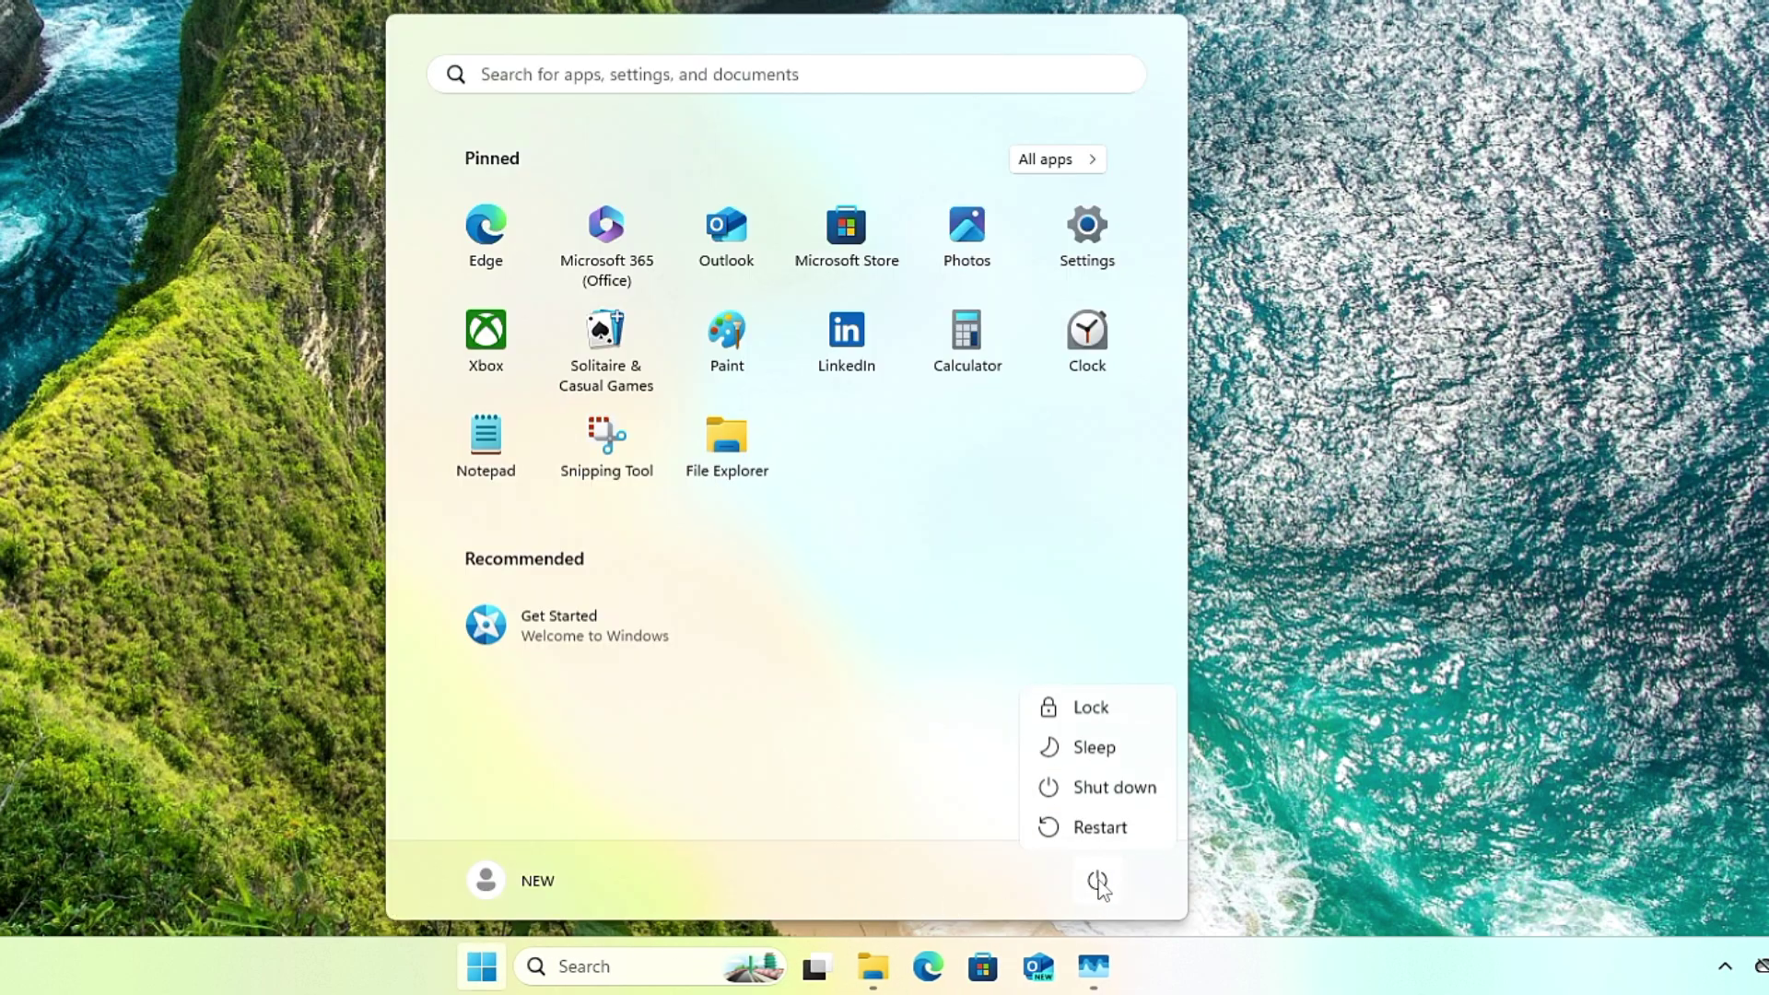
click(1111, 829)
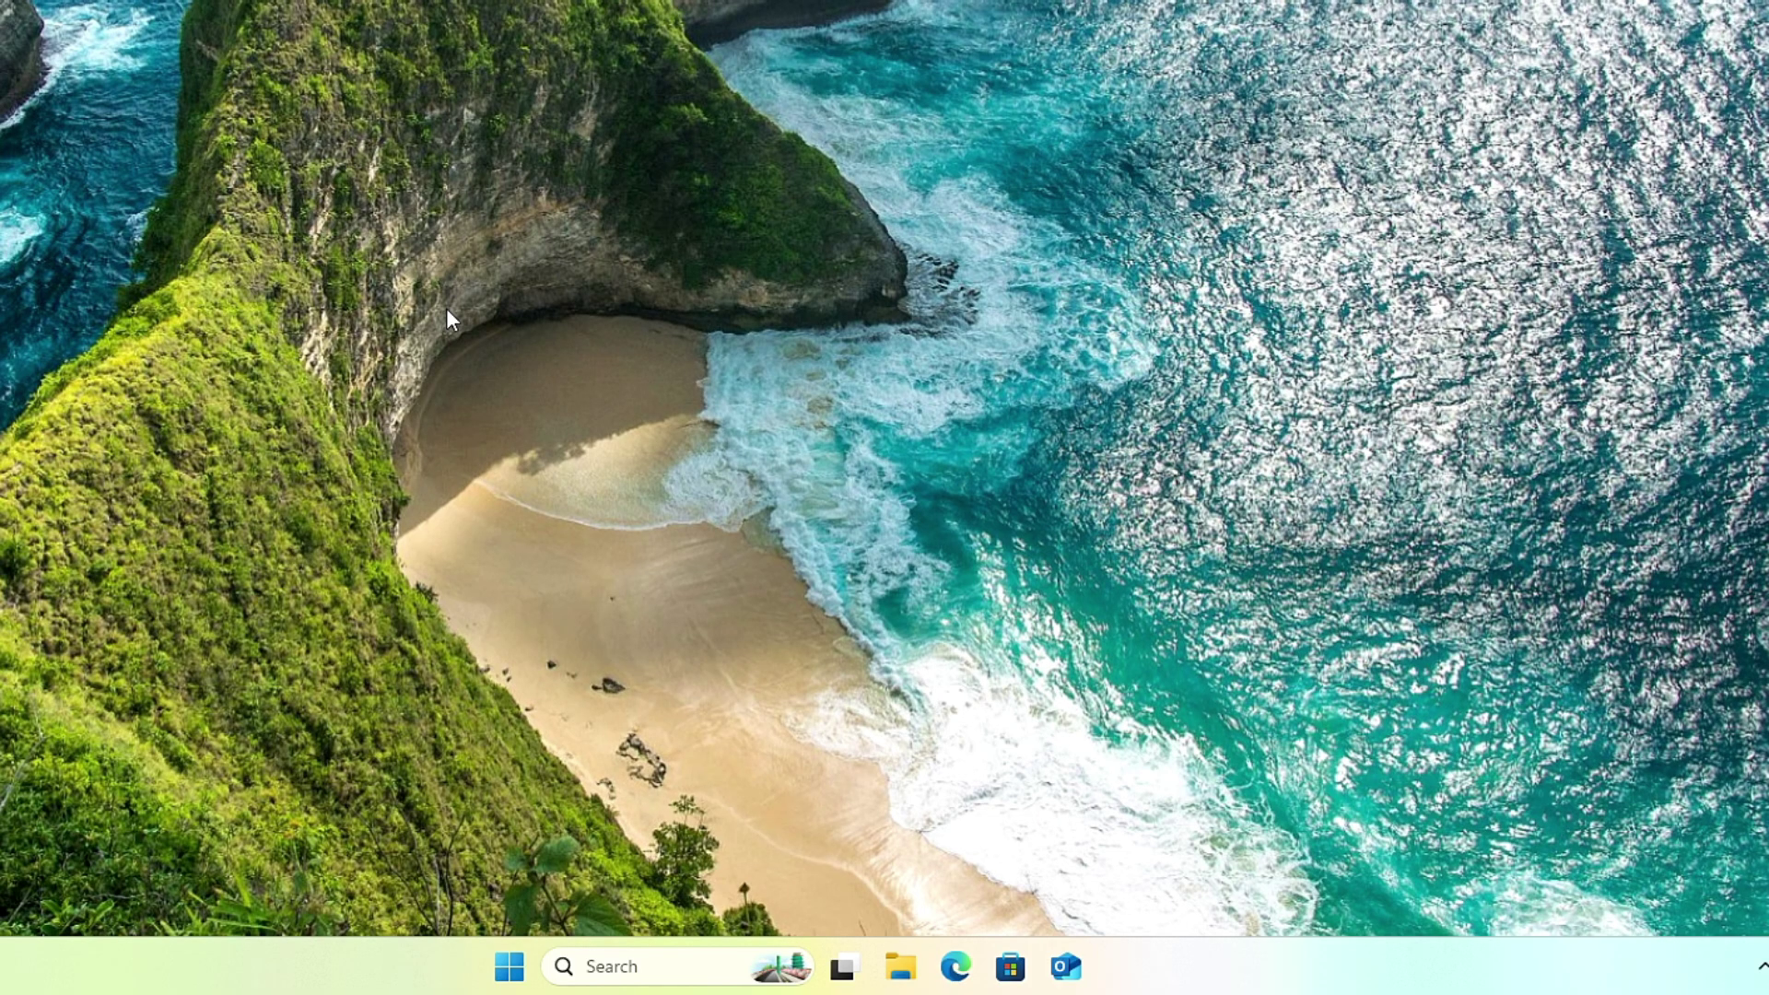
right_click(446, 310)
click(522, 416)
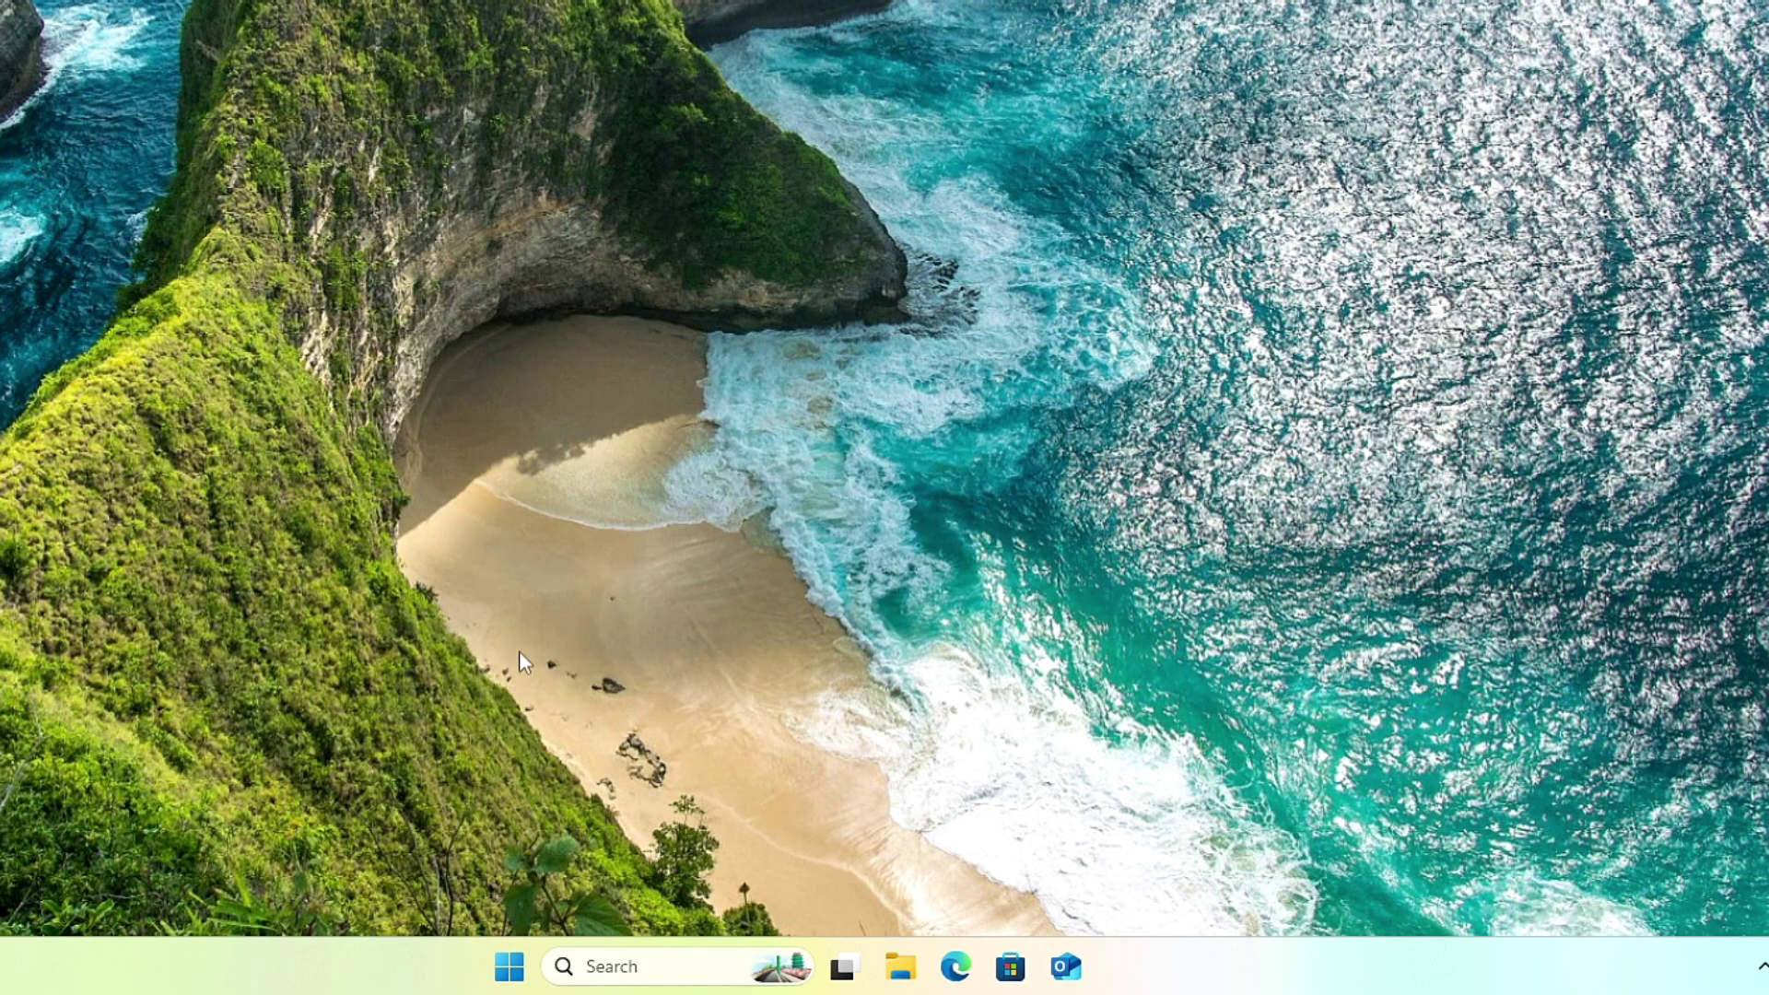
- Launch Task Manager from the taskbar shortcut menu
right_click(455, 955)
click(525, 868)
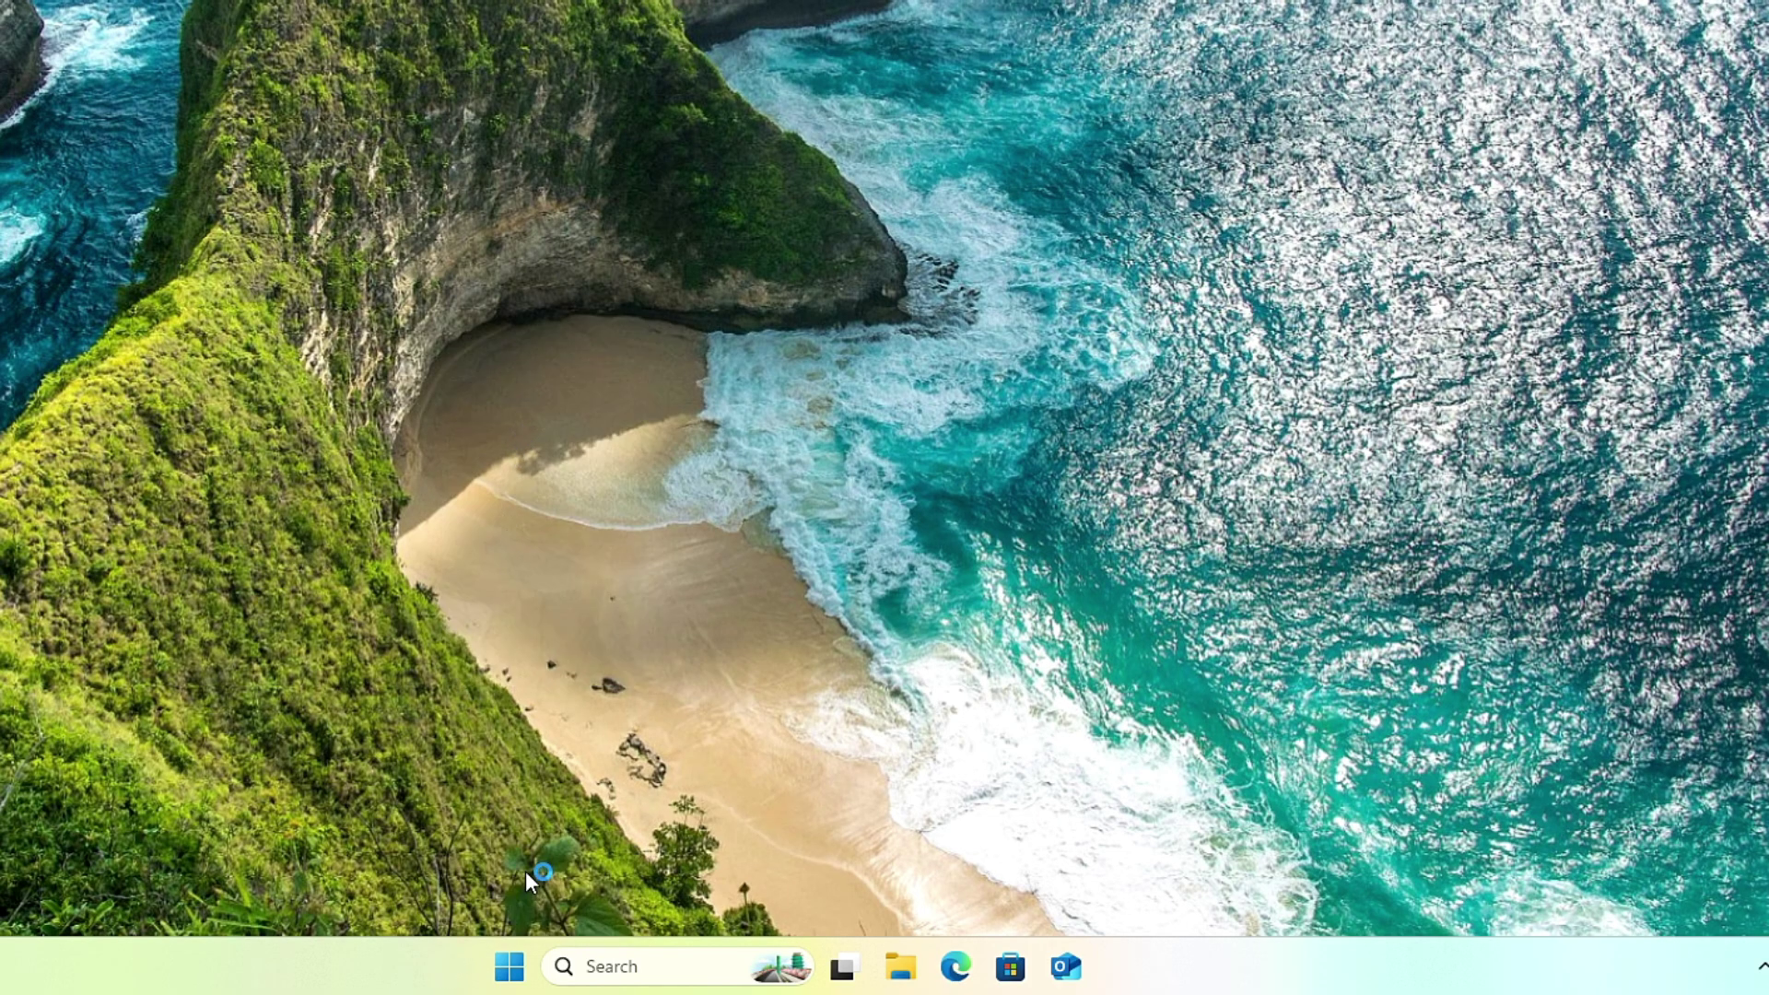